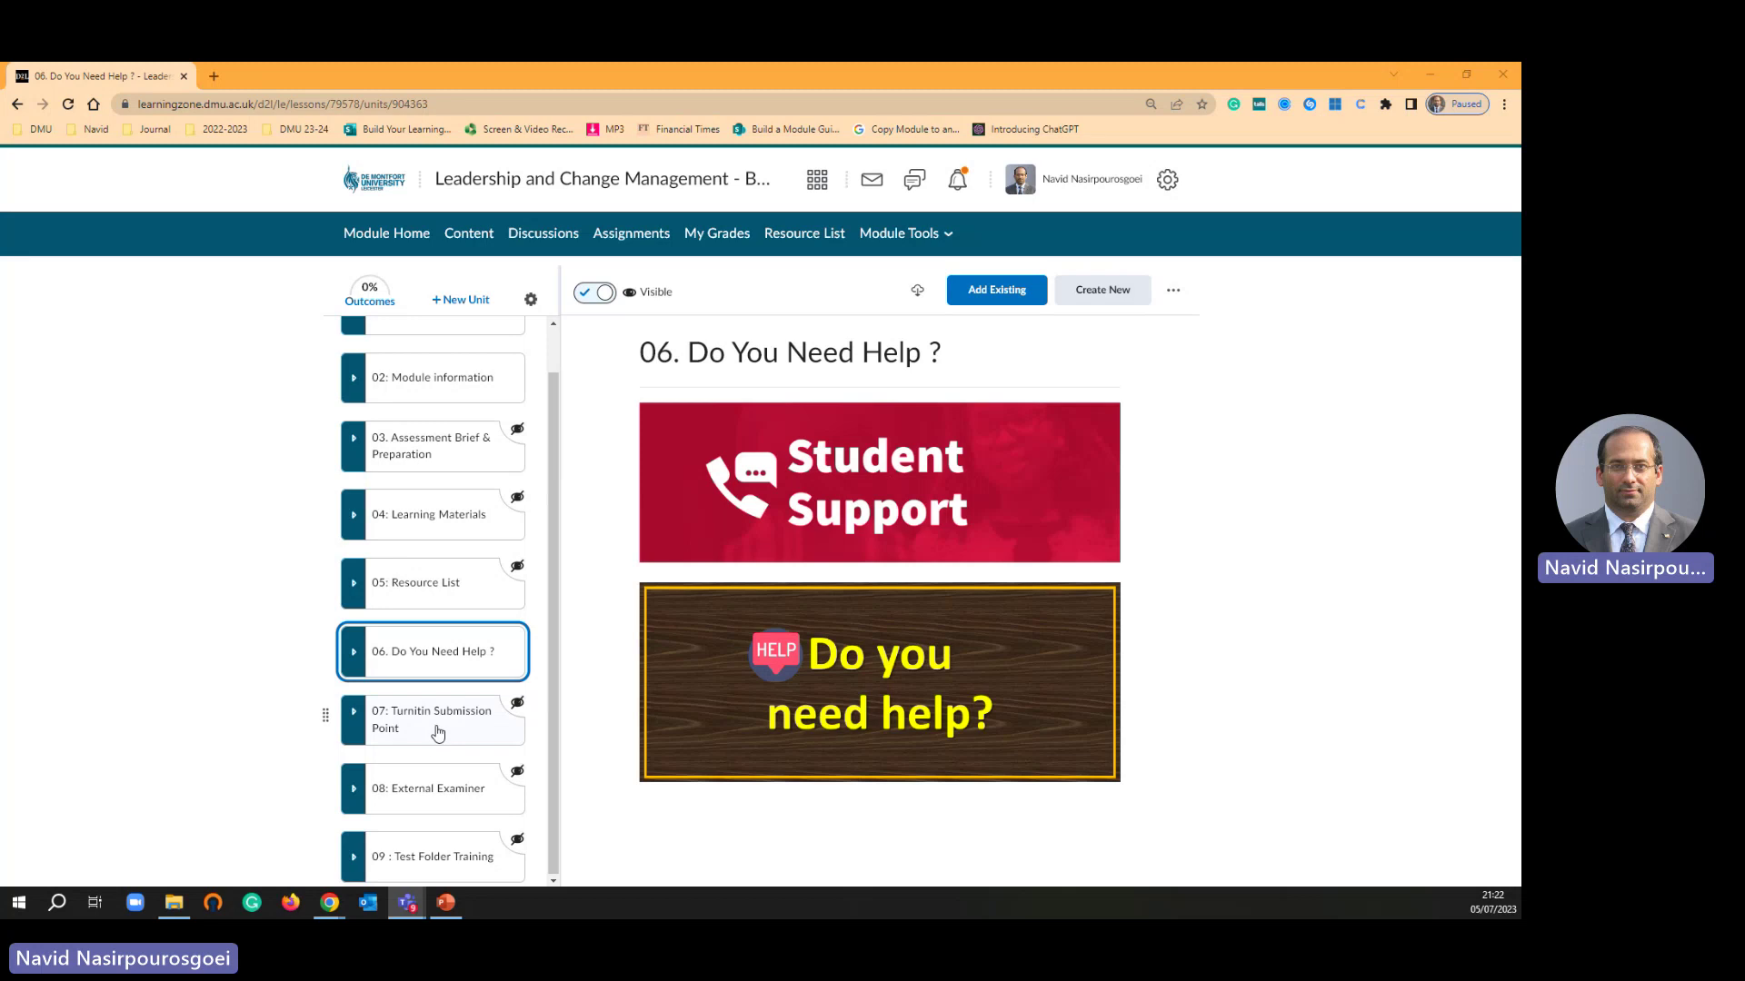
- Open the Strategic Mgmt Principles & Practice (CORP3511) module and scroll down its unit list
click(438, 732)
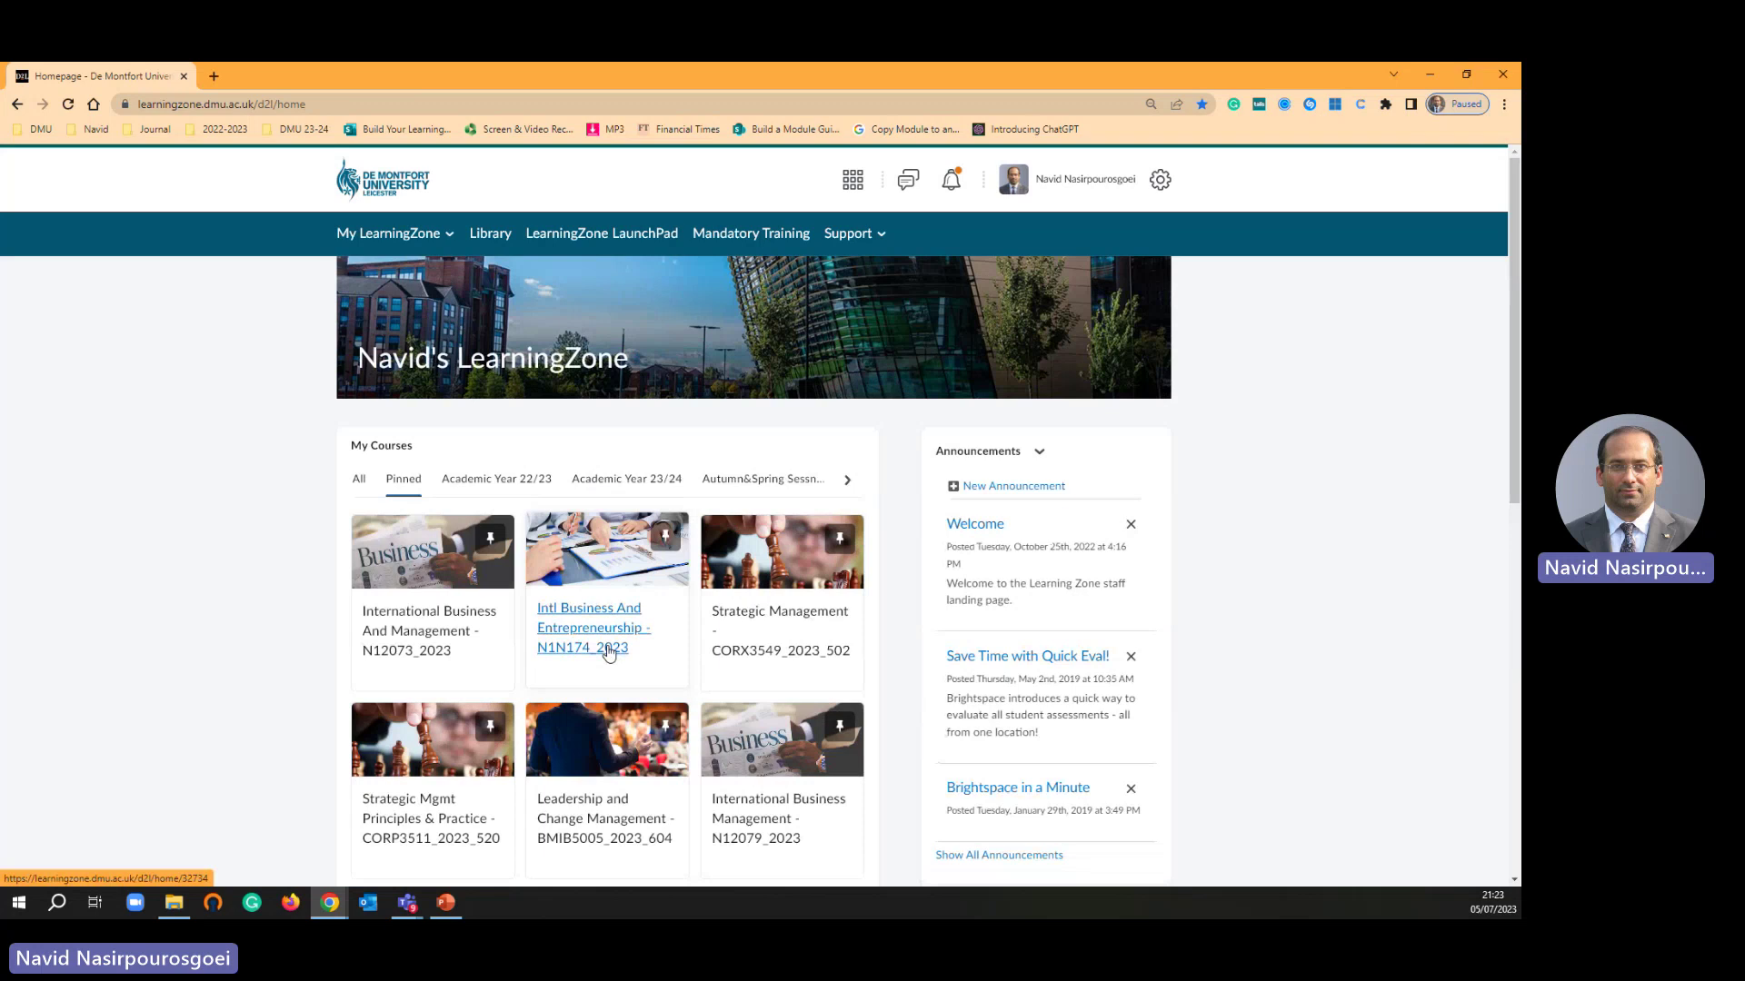
scroll(608, 652, down, 2)
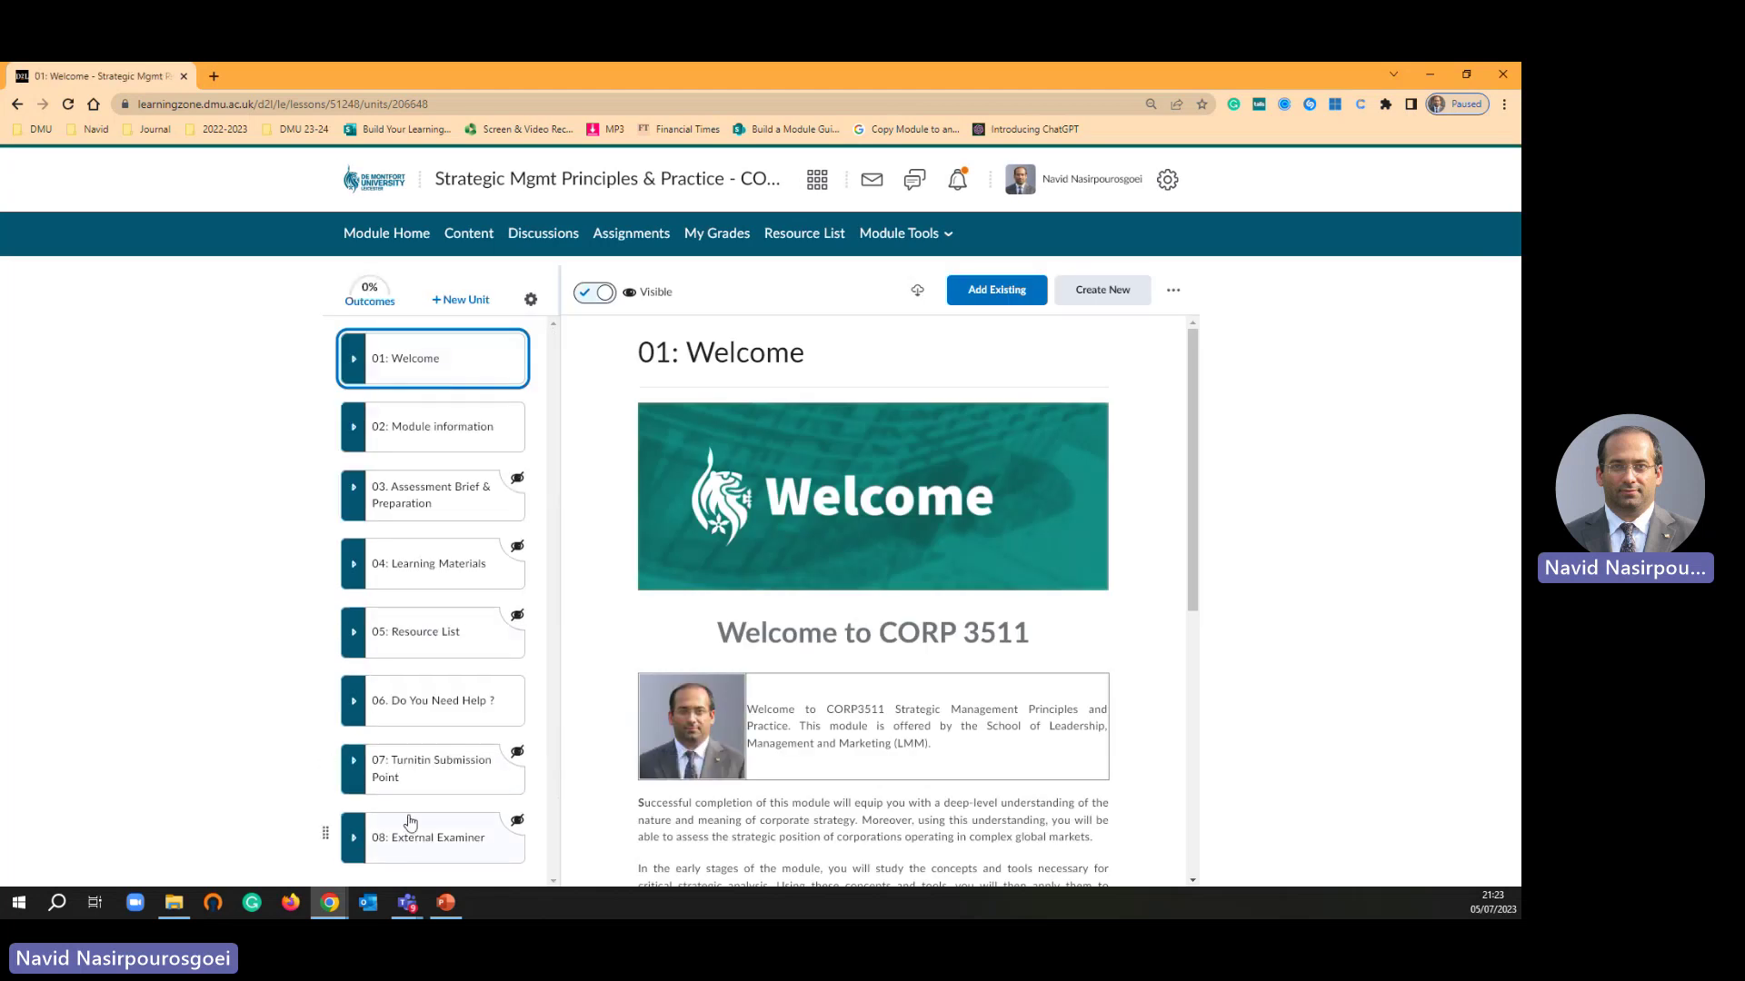
- Open unit 07: Turnitin Submission Point, then its DMU Leicester Students ONLY folder, dismissing the sign-in prompt
click(455, 773)
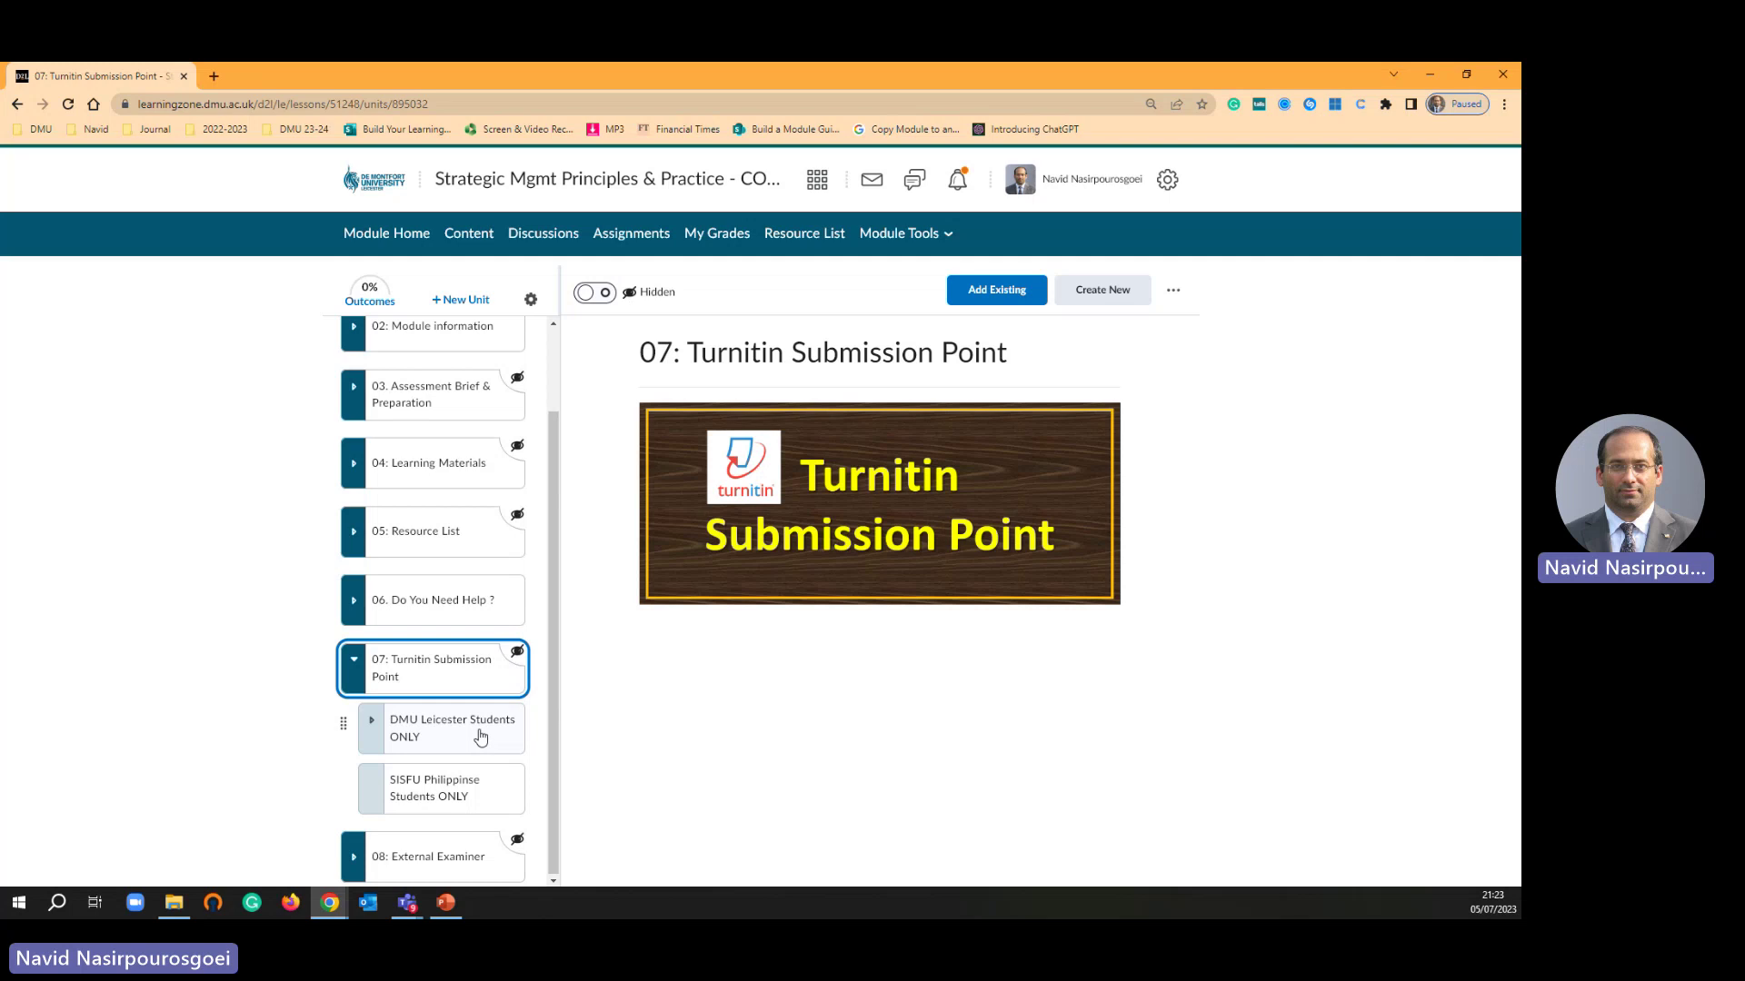
click(480, 736)
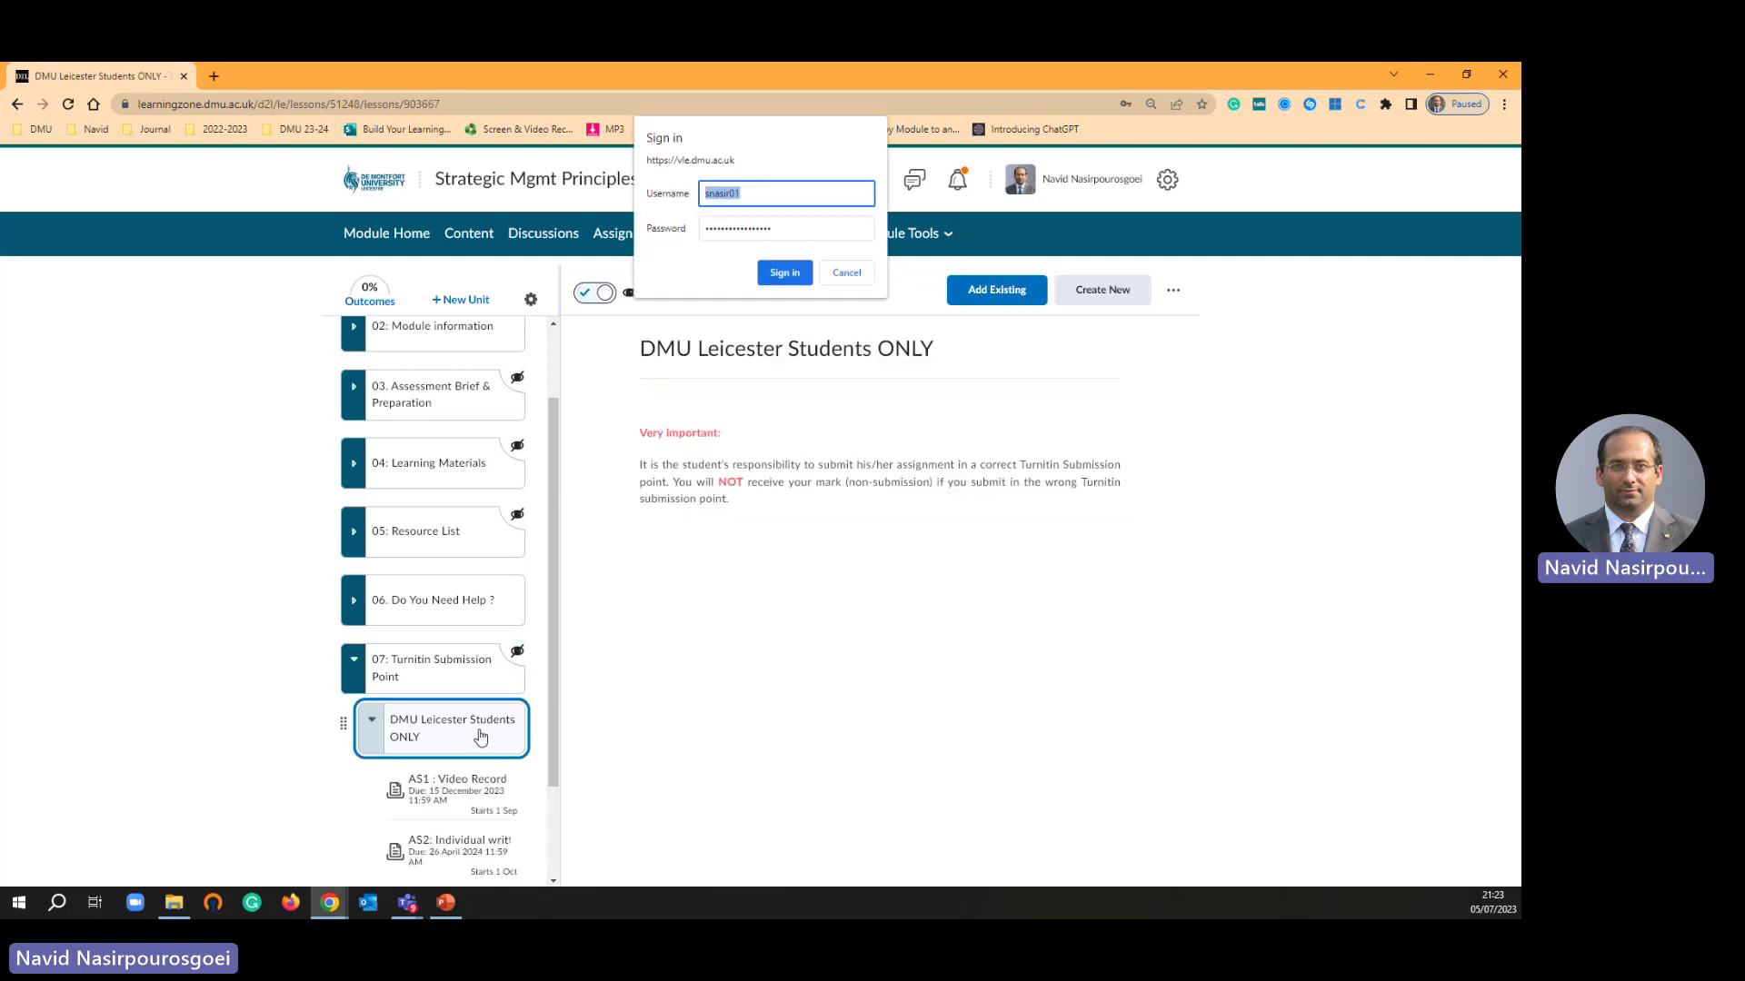
click(784, 273)
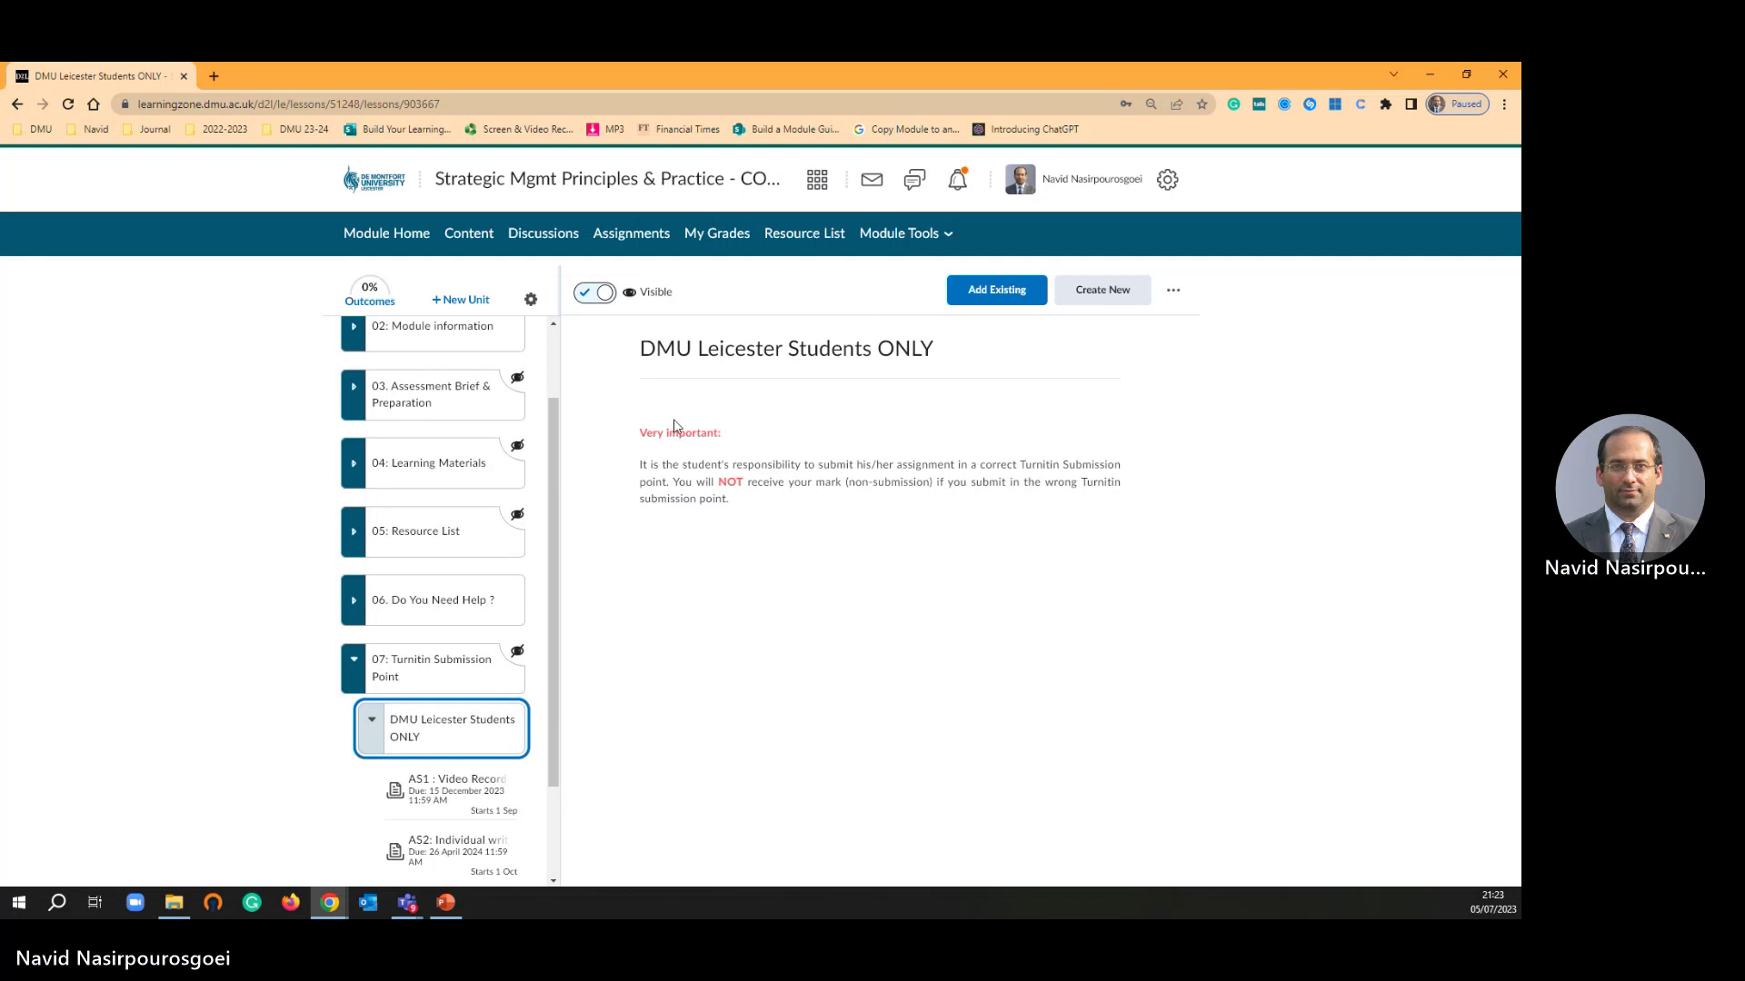
scroll(474, 669, down, 3)
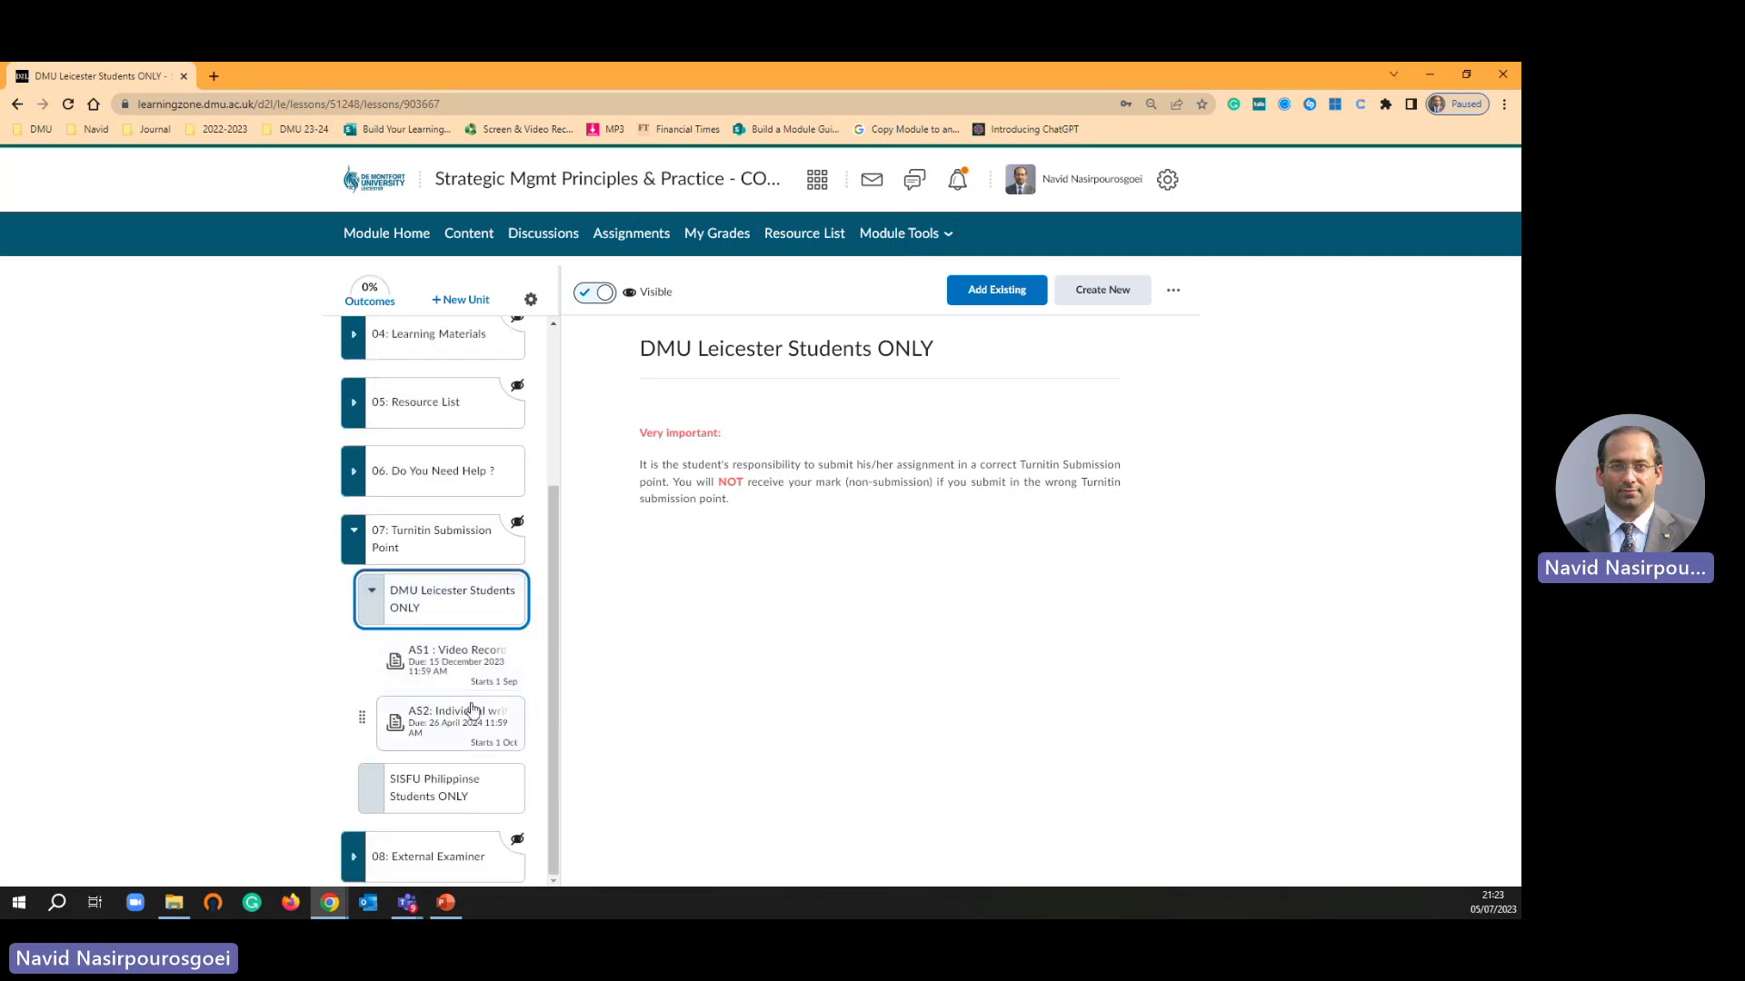
click(489, 740)
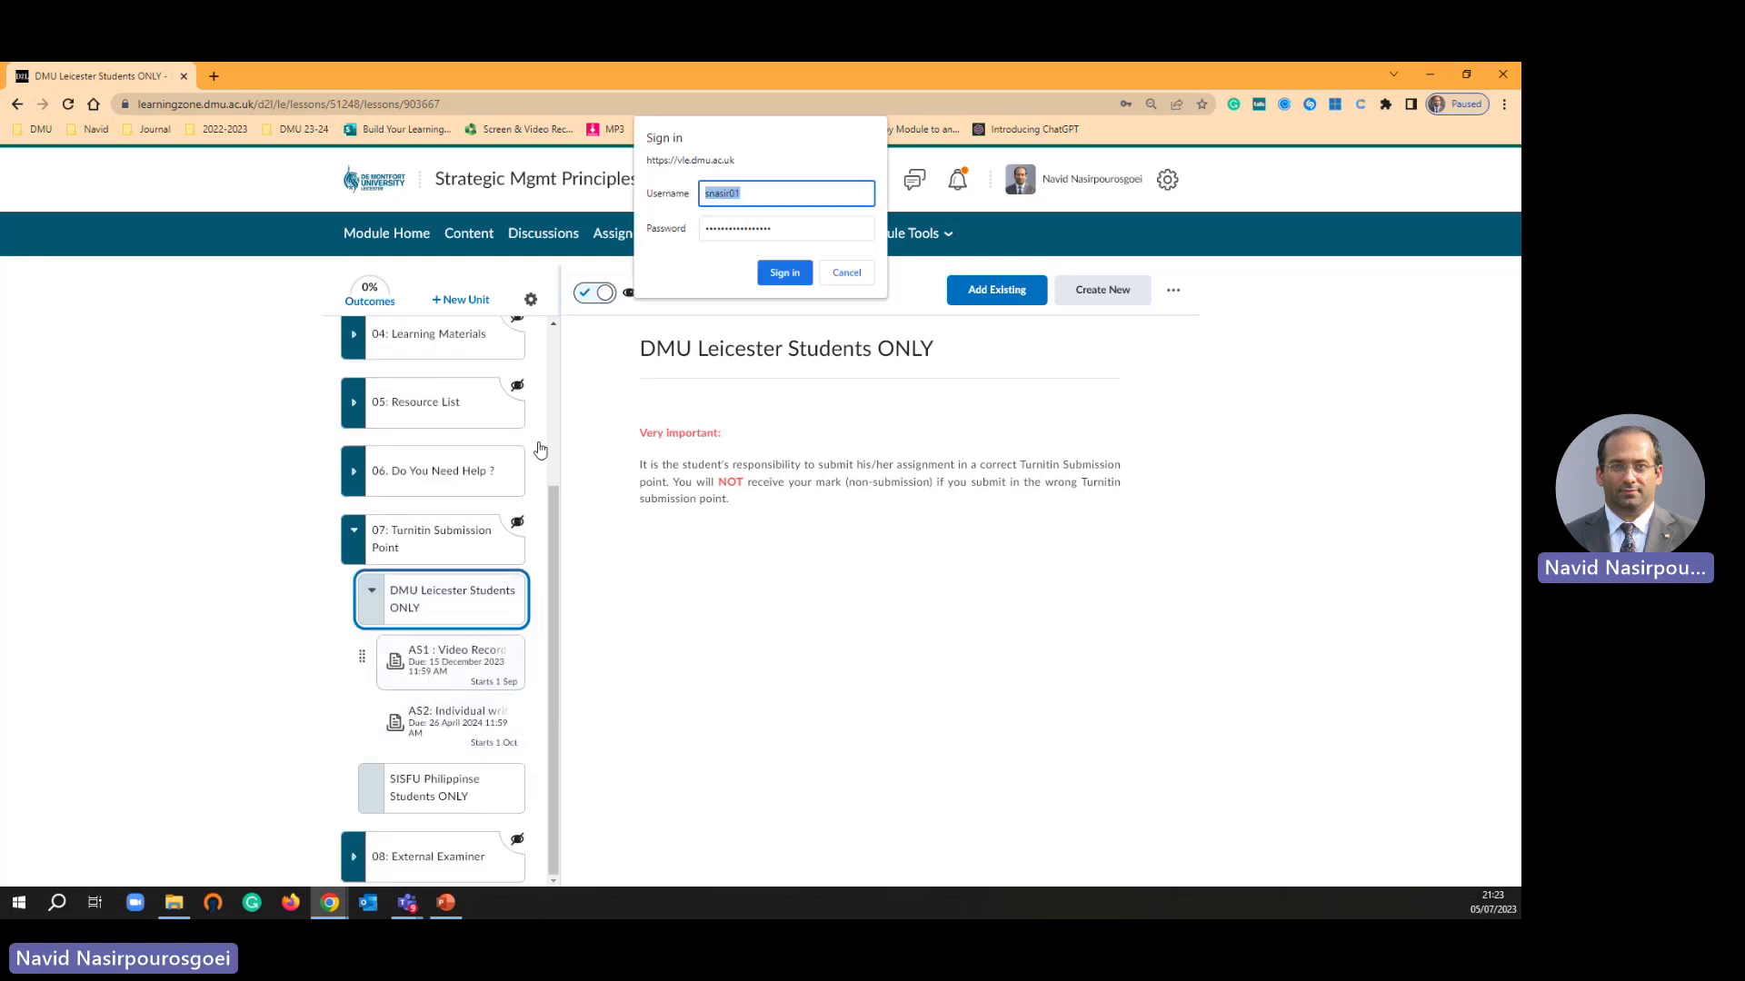
- Replace the saved password in Chrome's vle.dmu.ac.uk sign-in prompt with the account password and submit
click(846, 272)
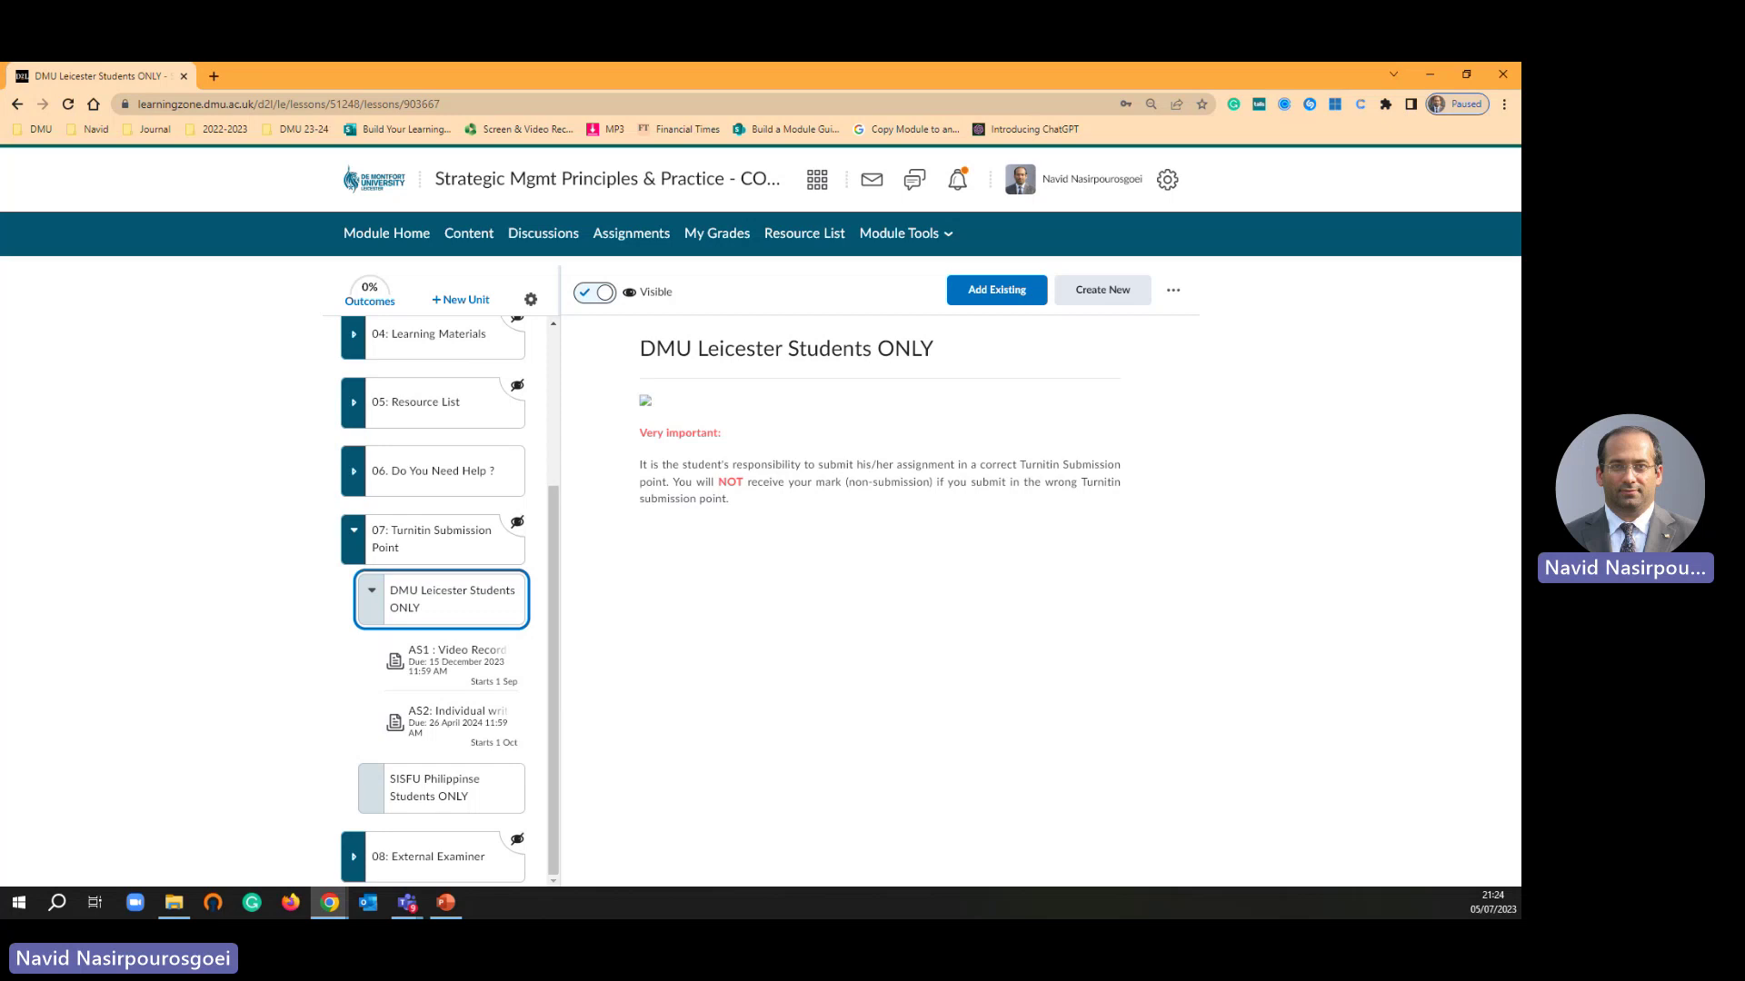
click(460, 609)
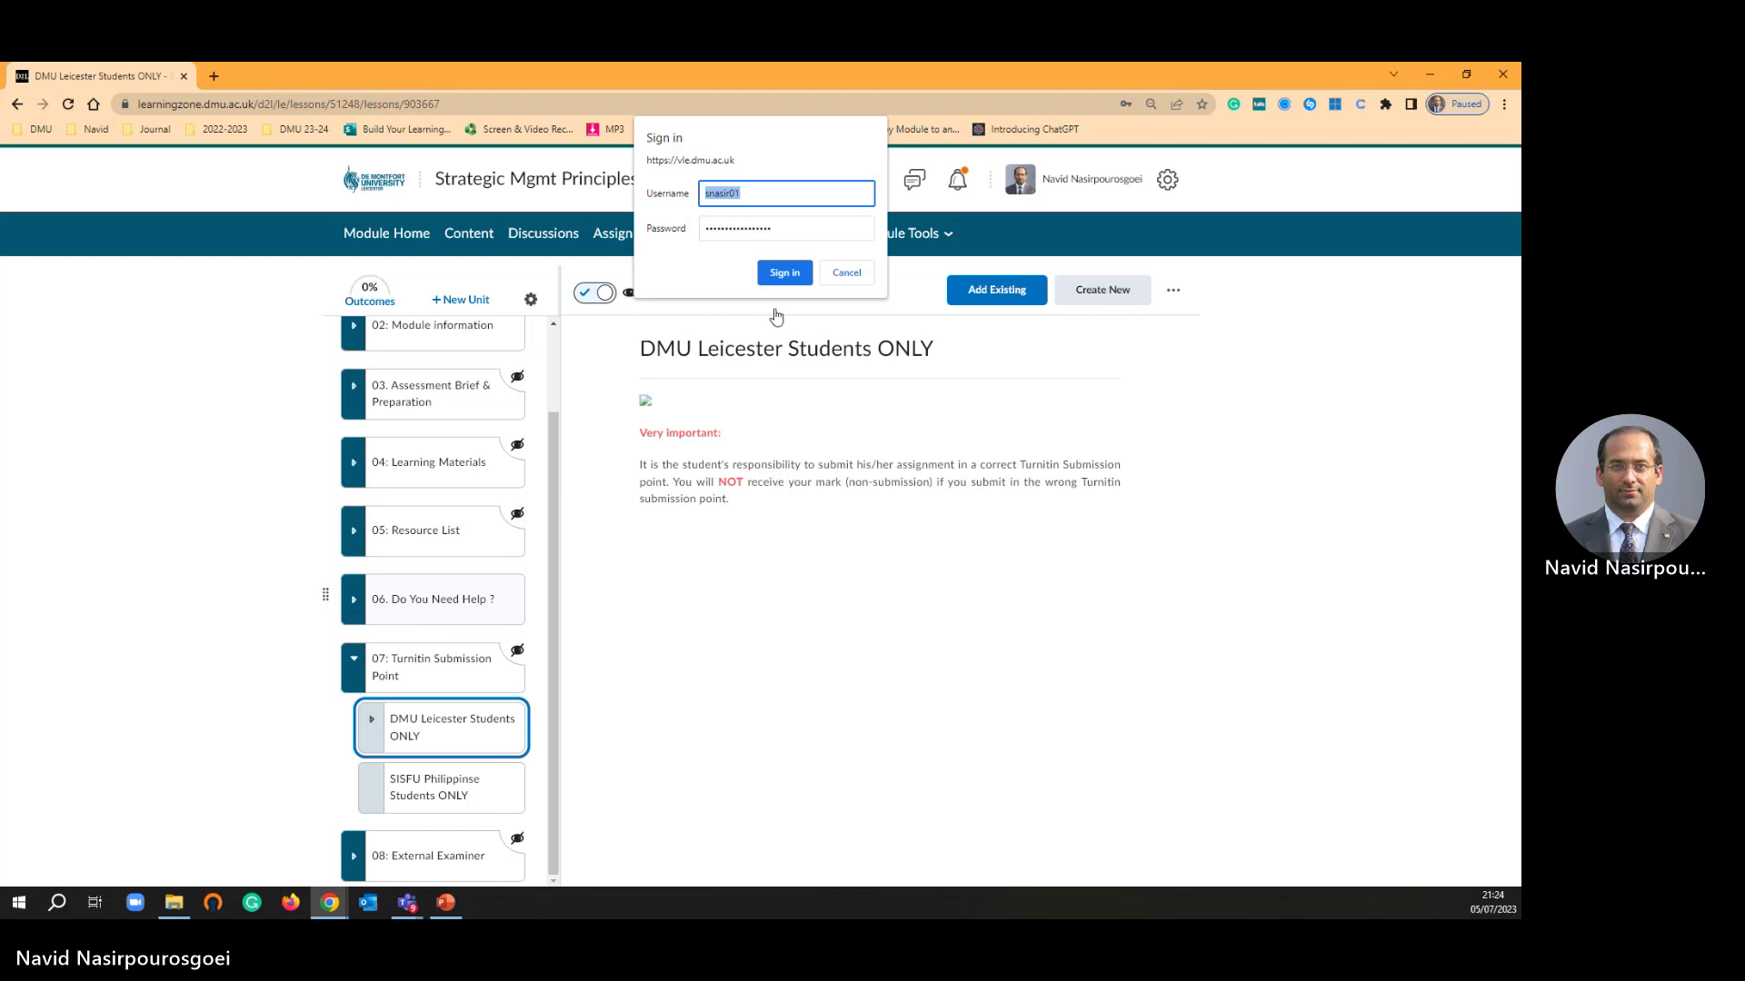
click(792, 228)
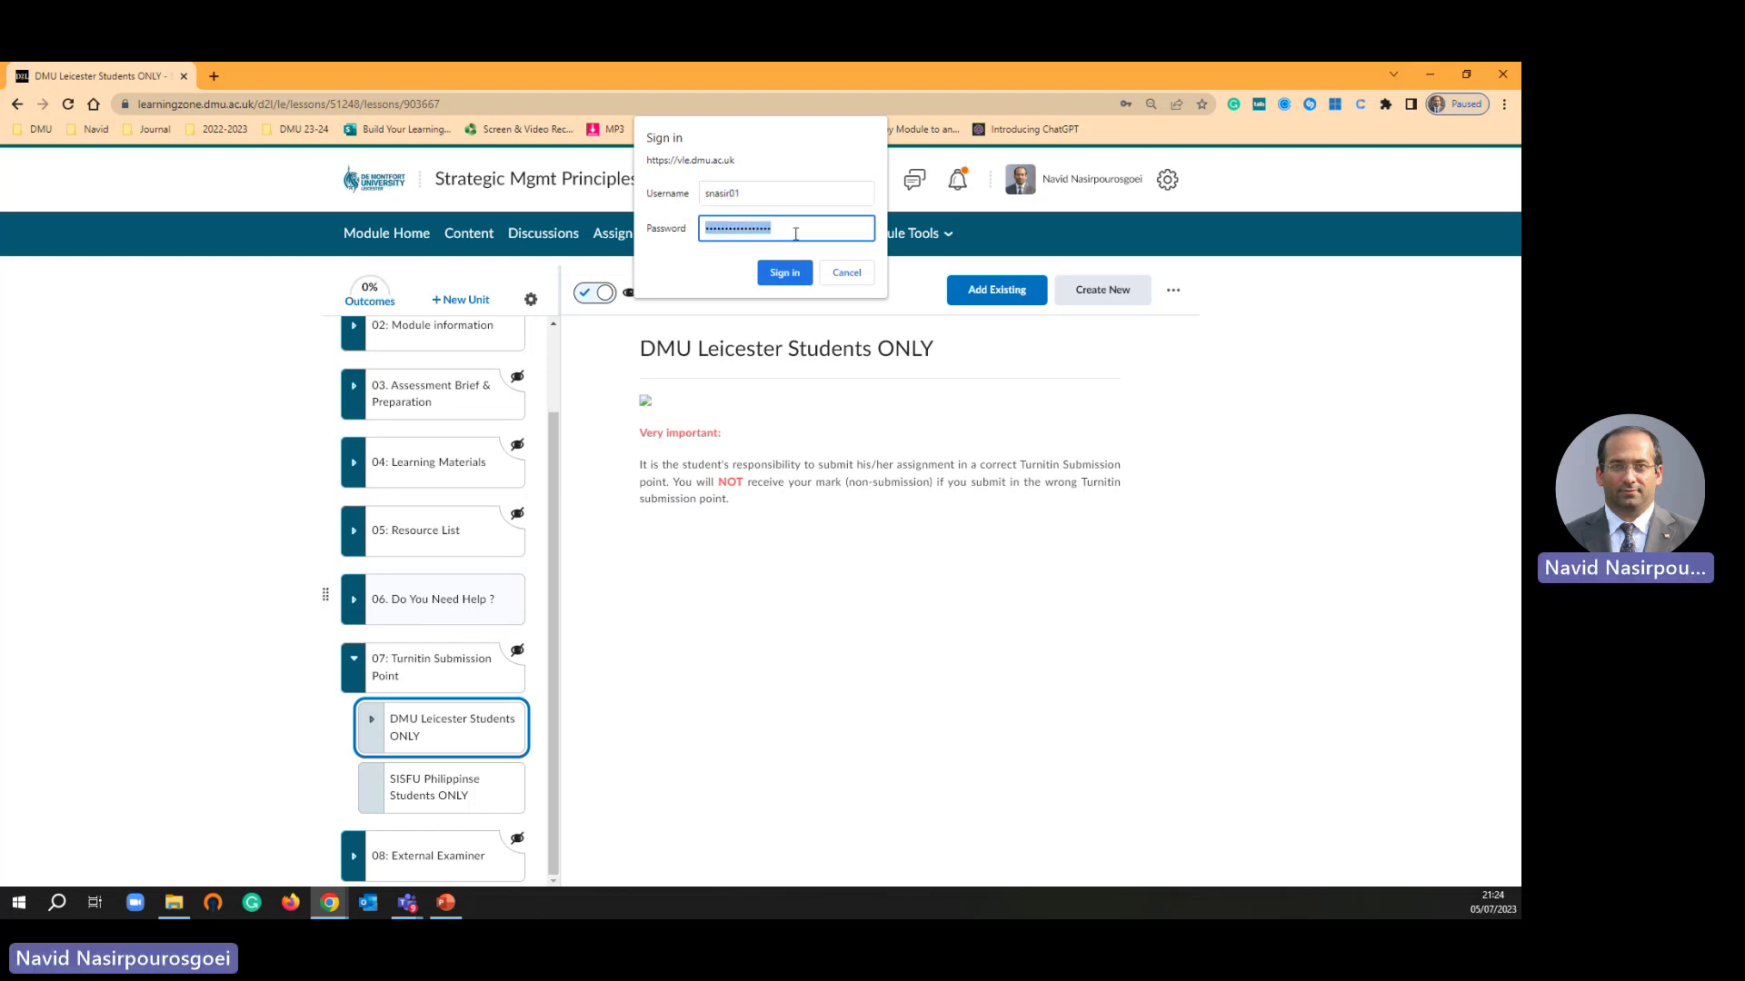
key(BackSpace)
text(•••••••••)
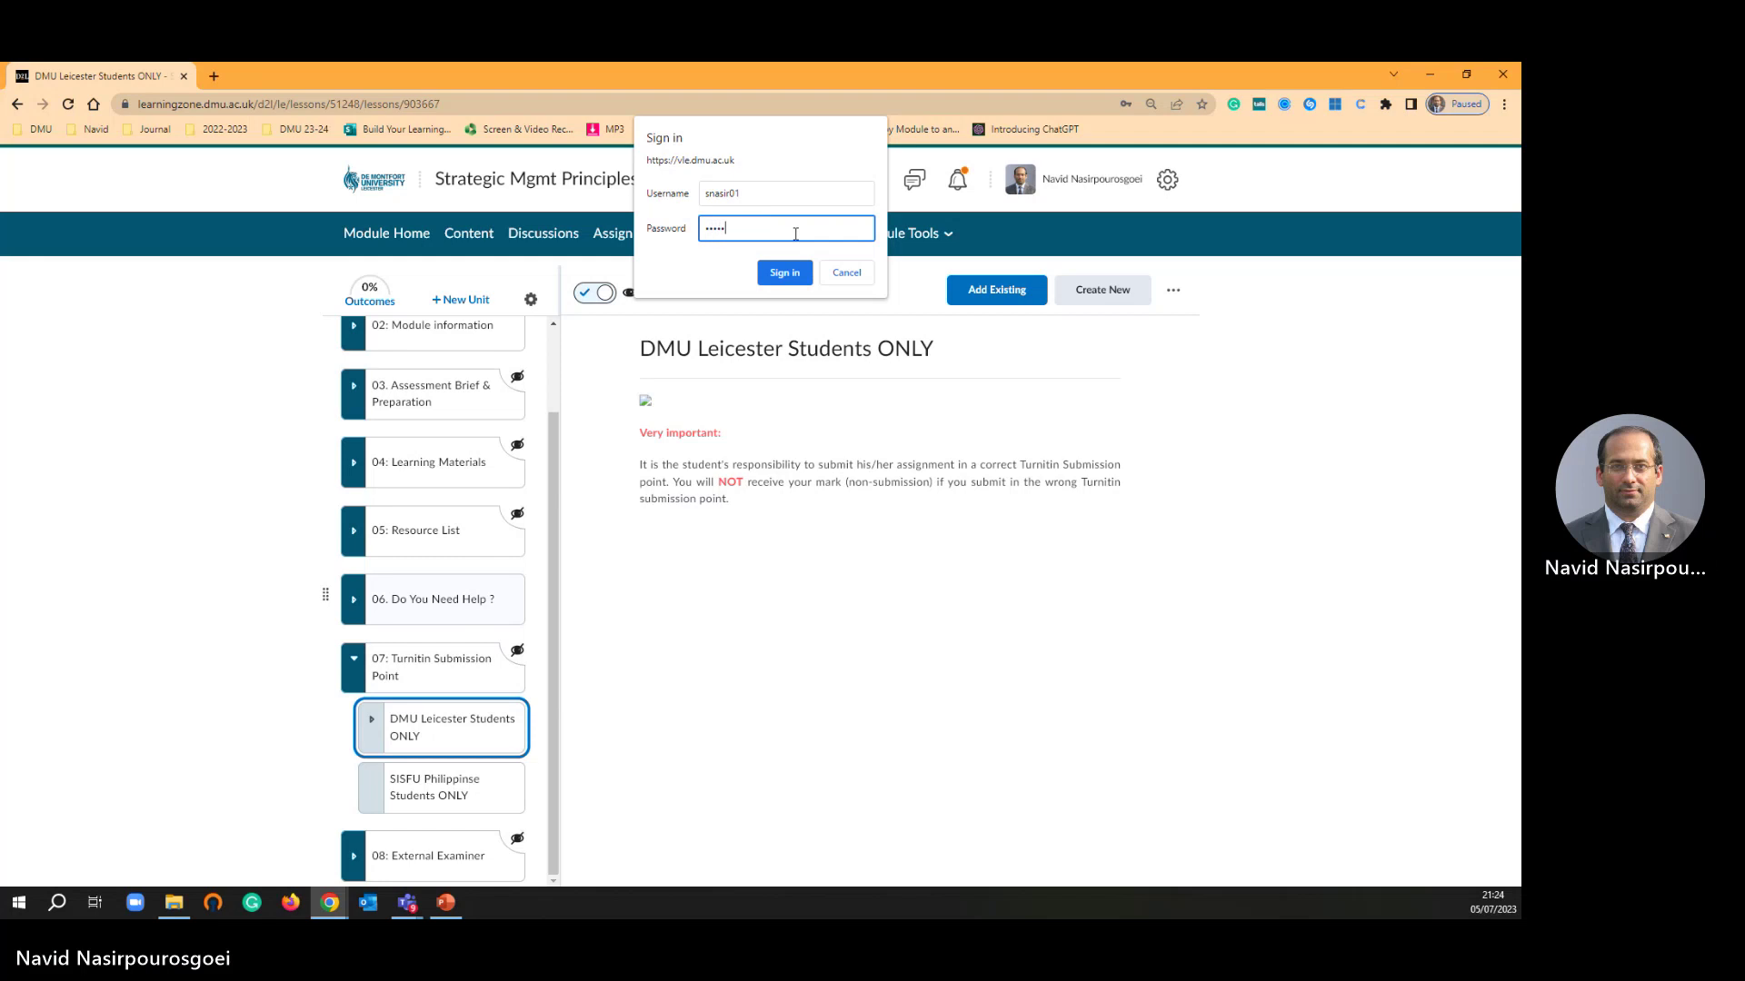
text(••••••••••)
click(785, 276)
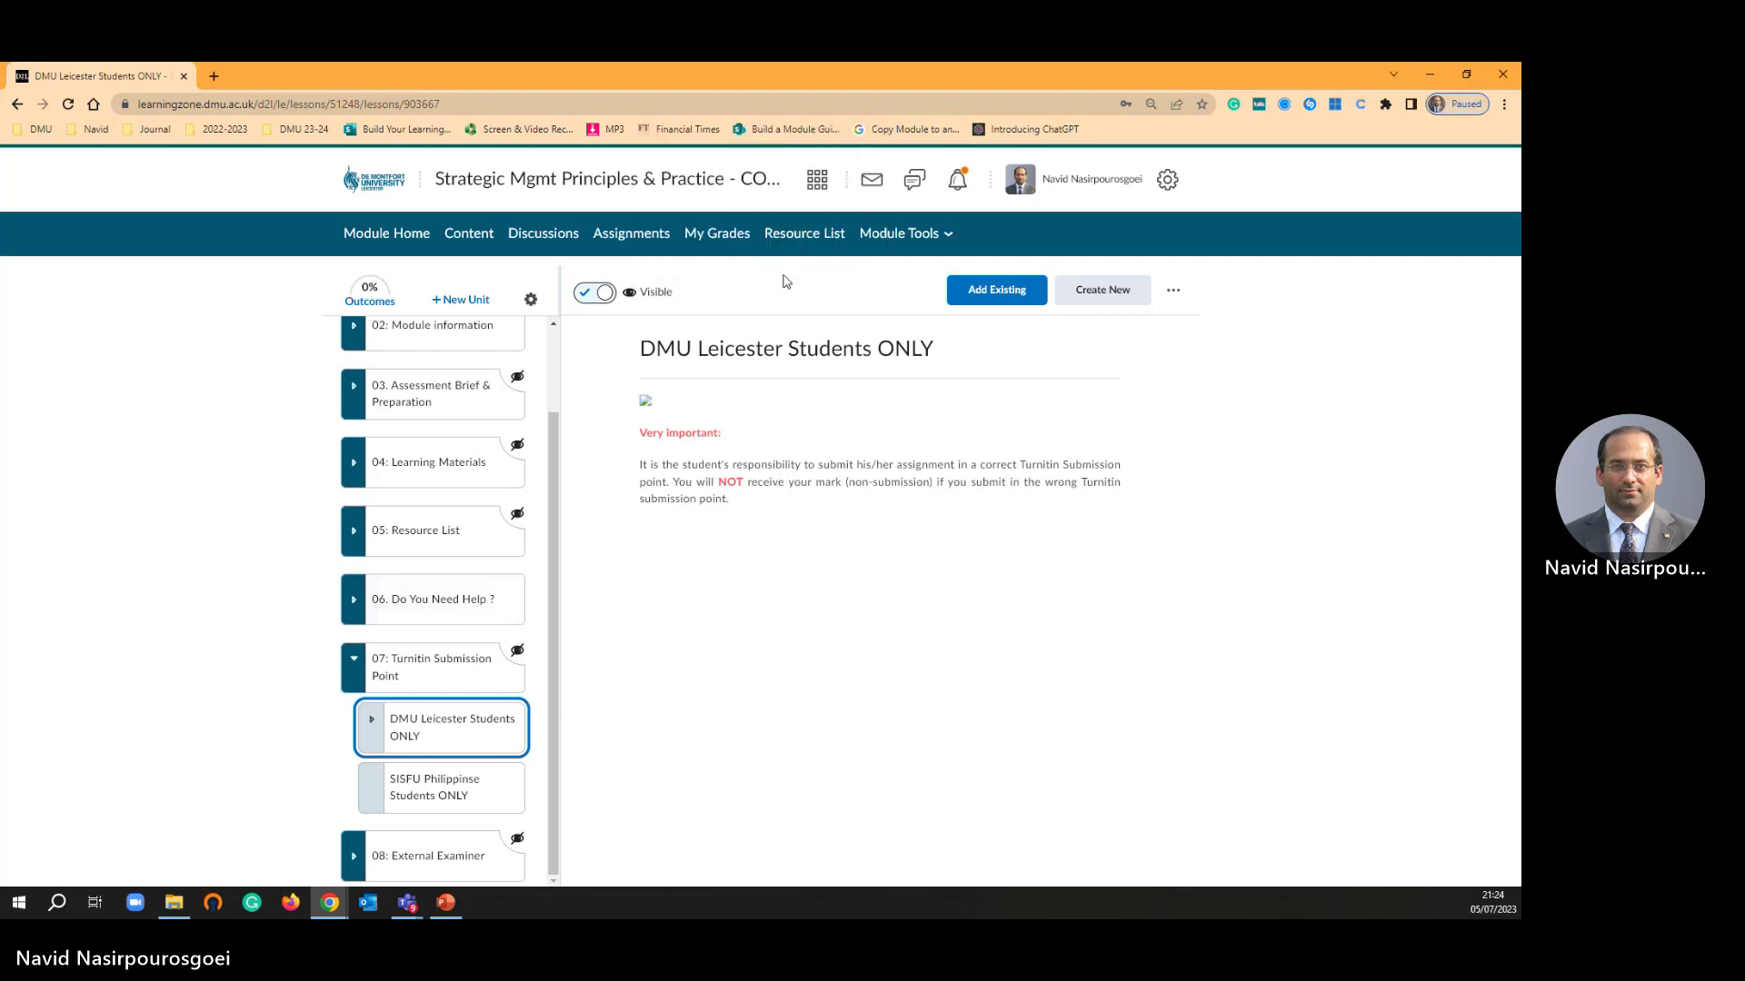
- Expand the DMU Leicester Students ONLY folder so AS1 and AS2 are listed
click(435, 724)
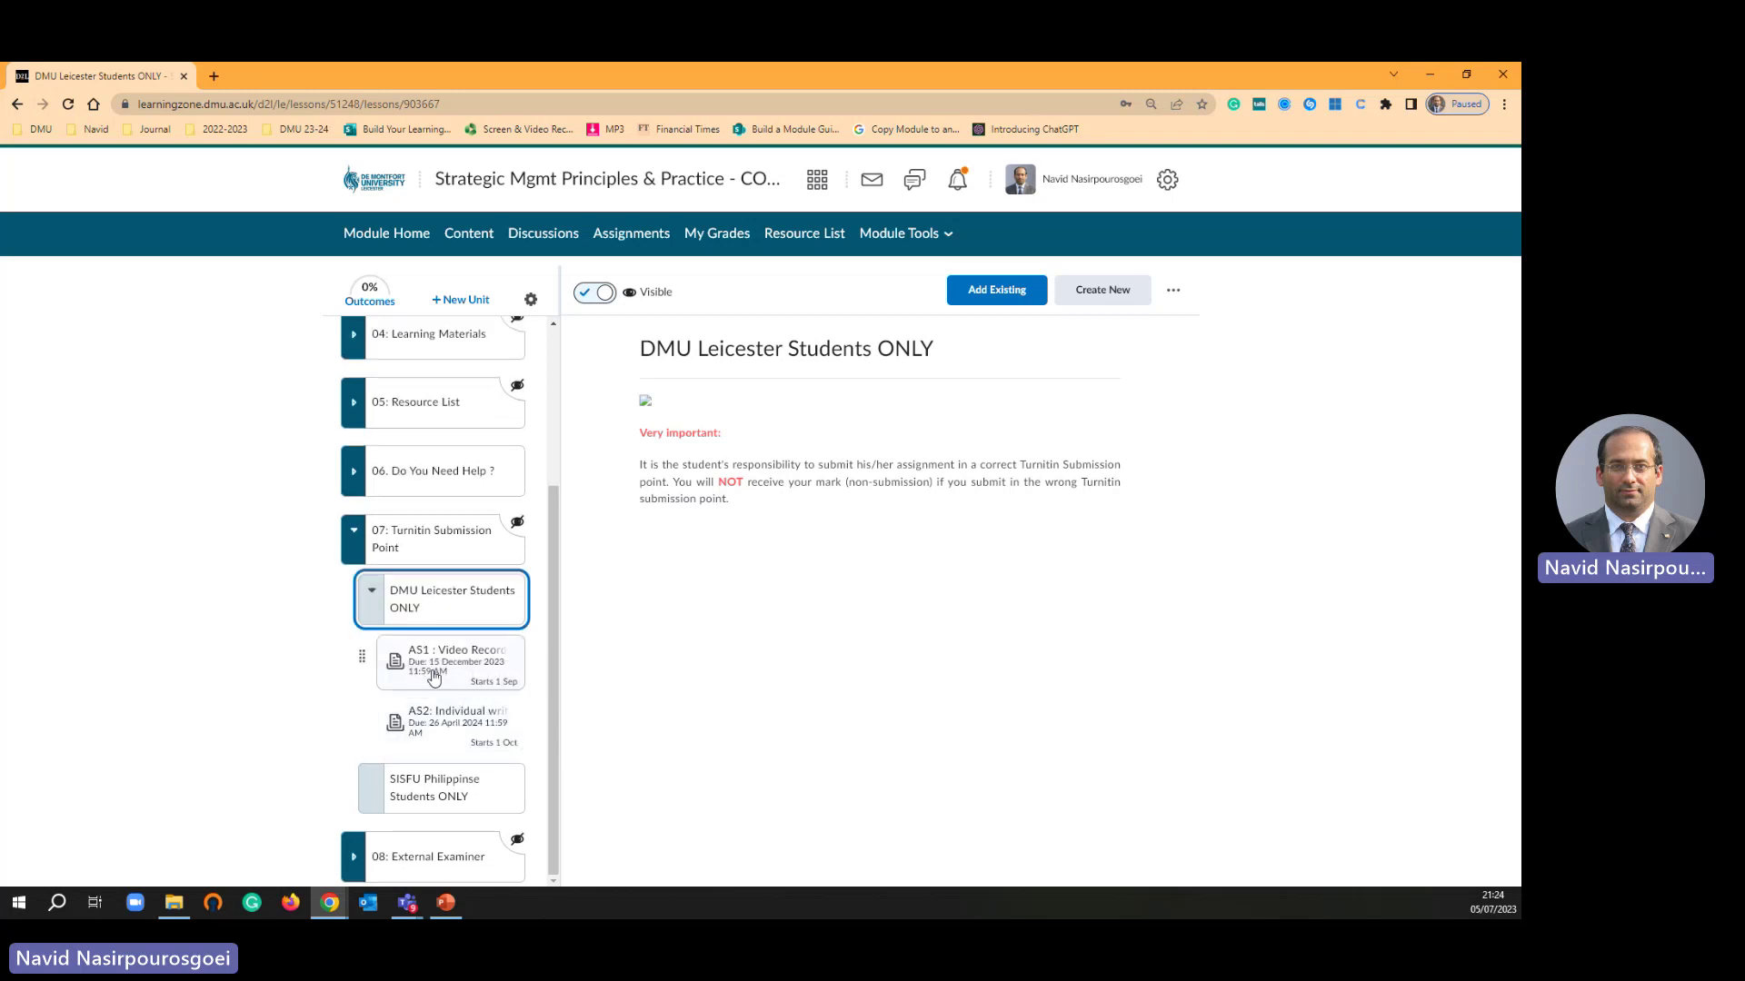
click(463, 601)
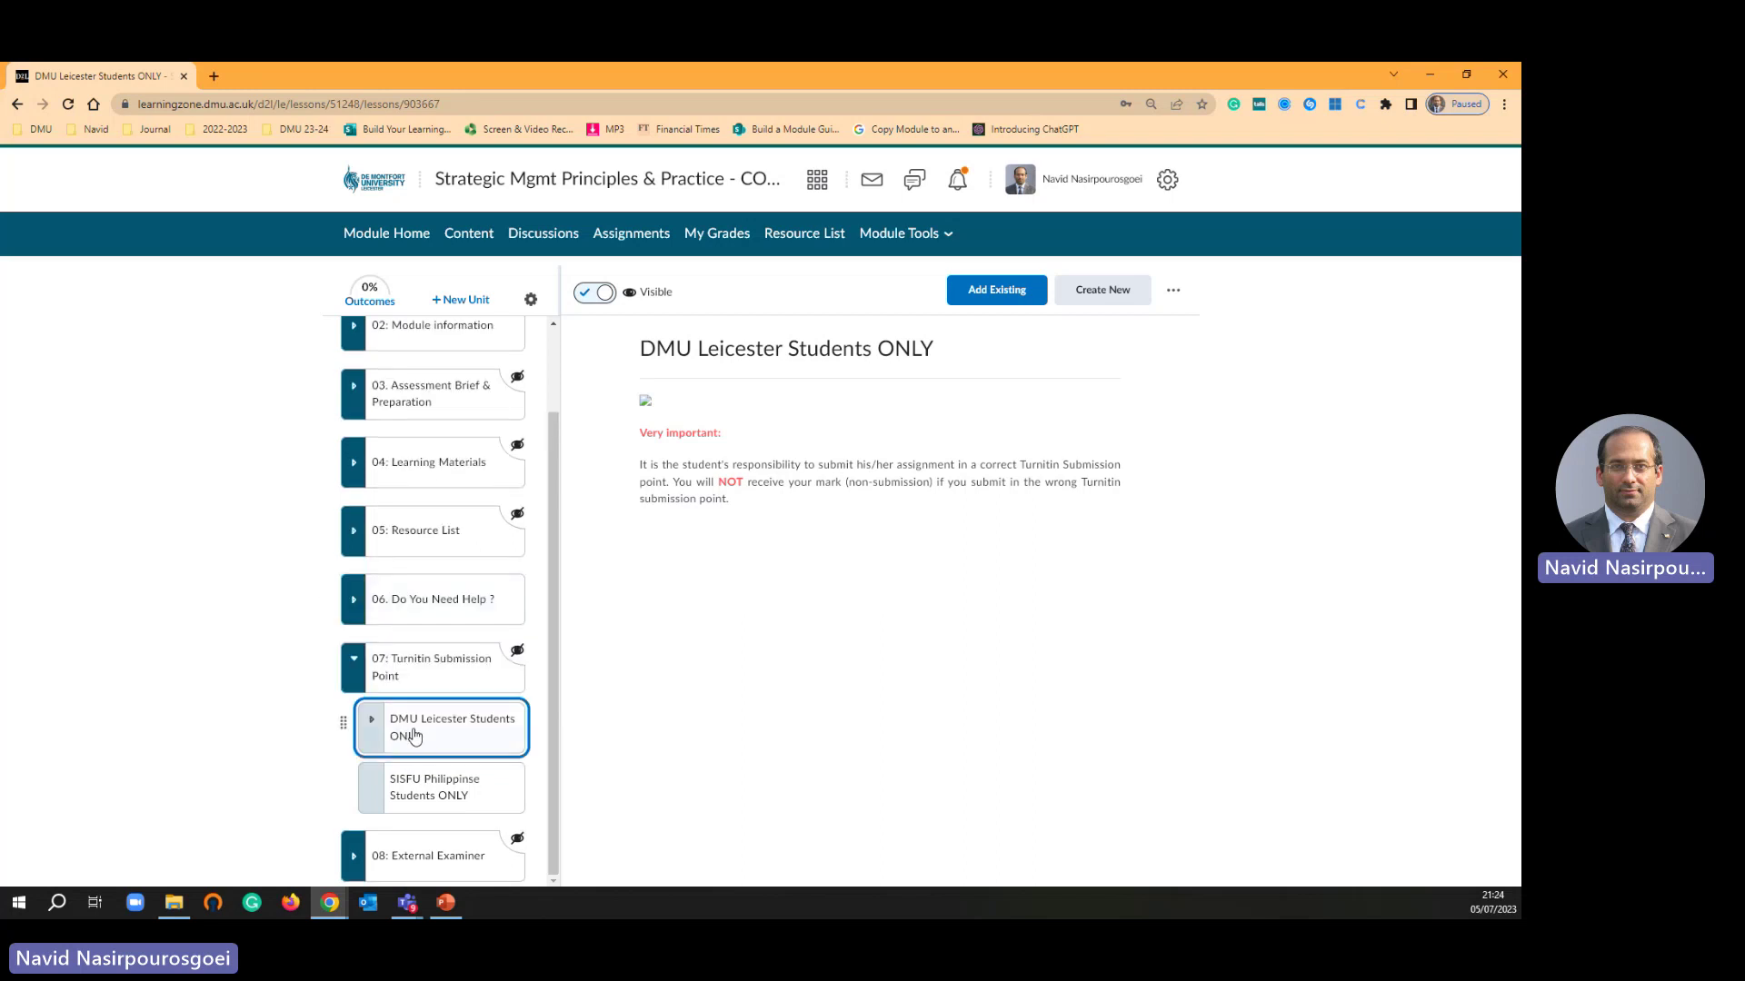
click(413, 735)
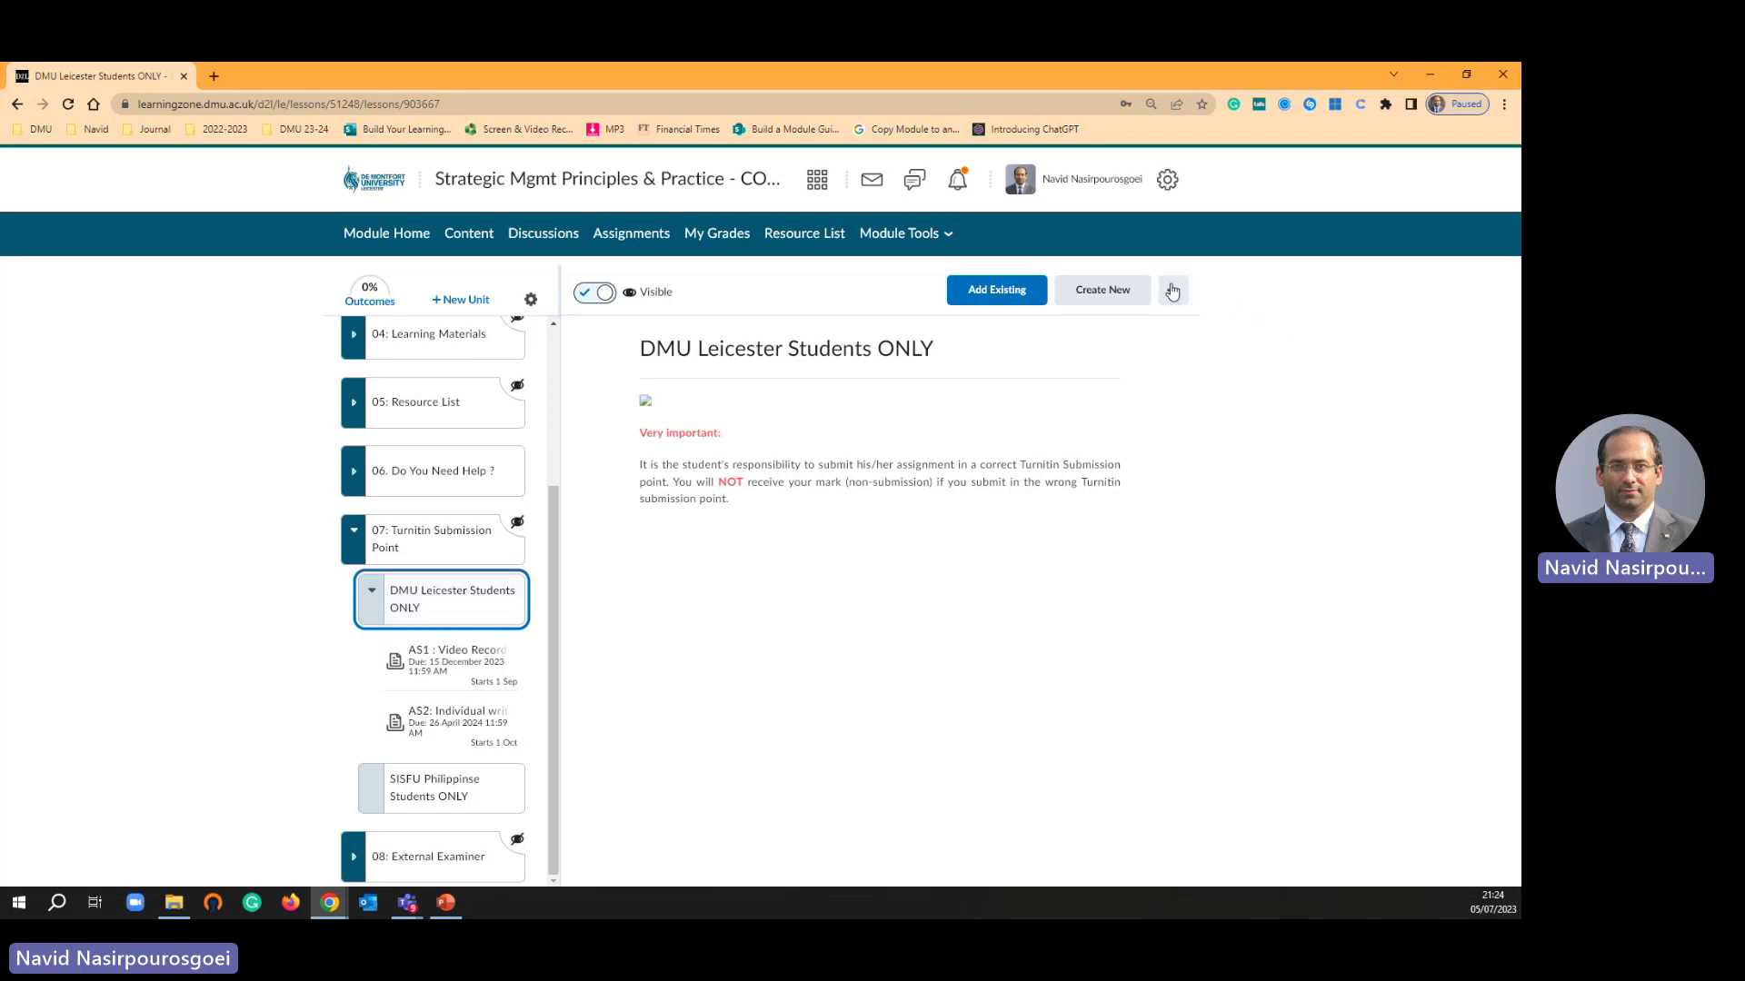
- Open the create-new options, then return to the 07: Turnitin Submission Point unit page
click(1115, 292)
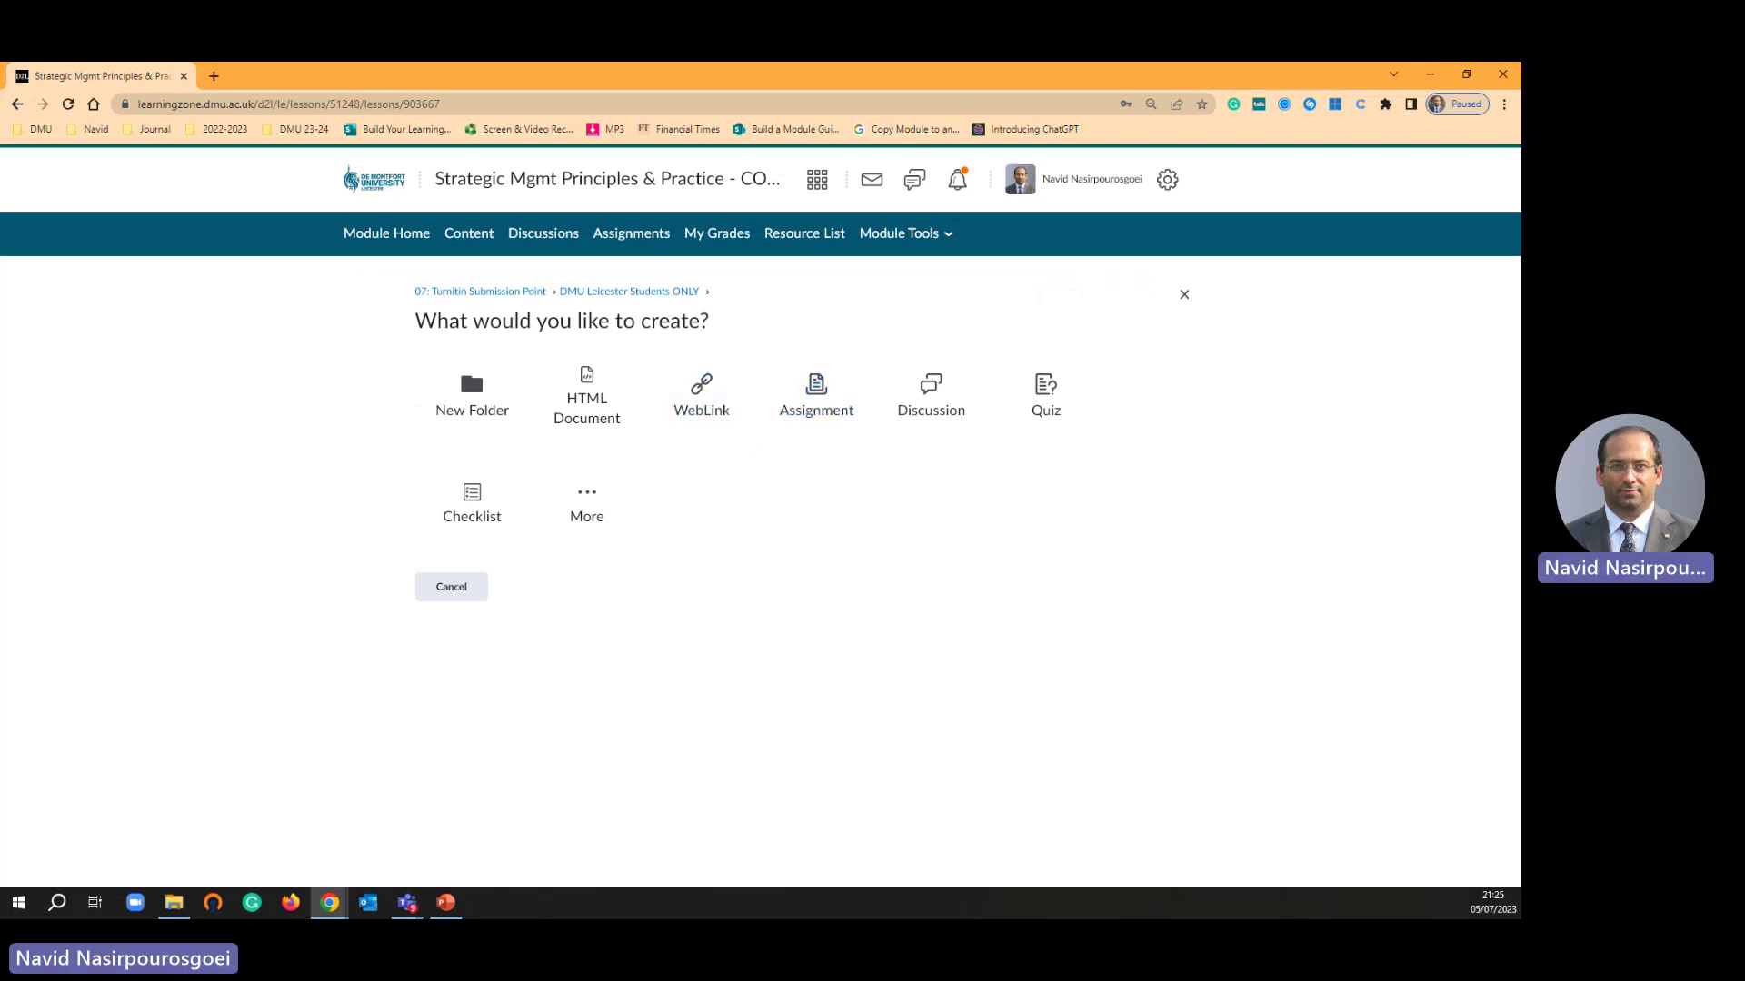
click(15, 105)
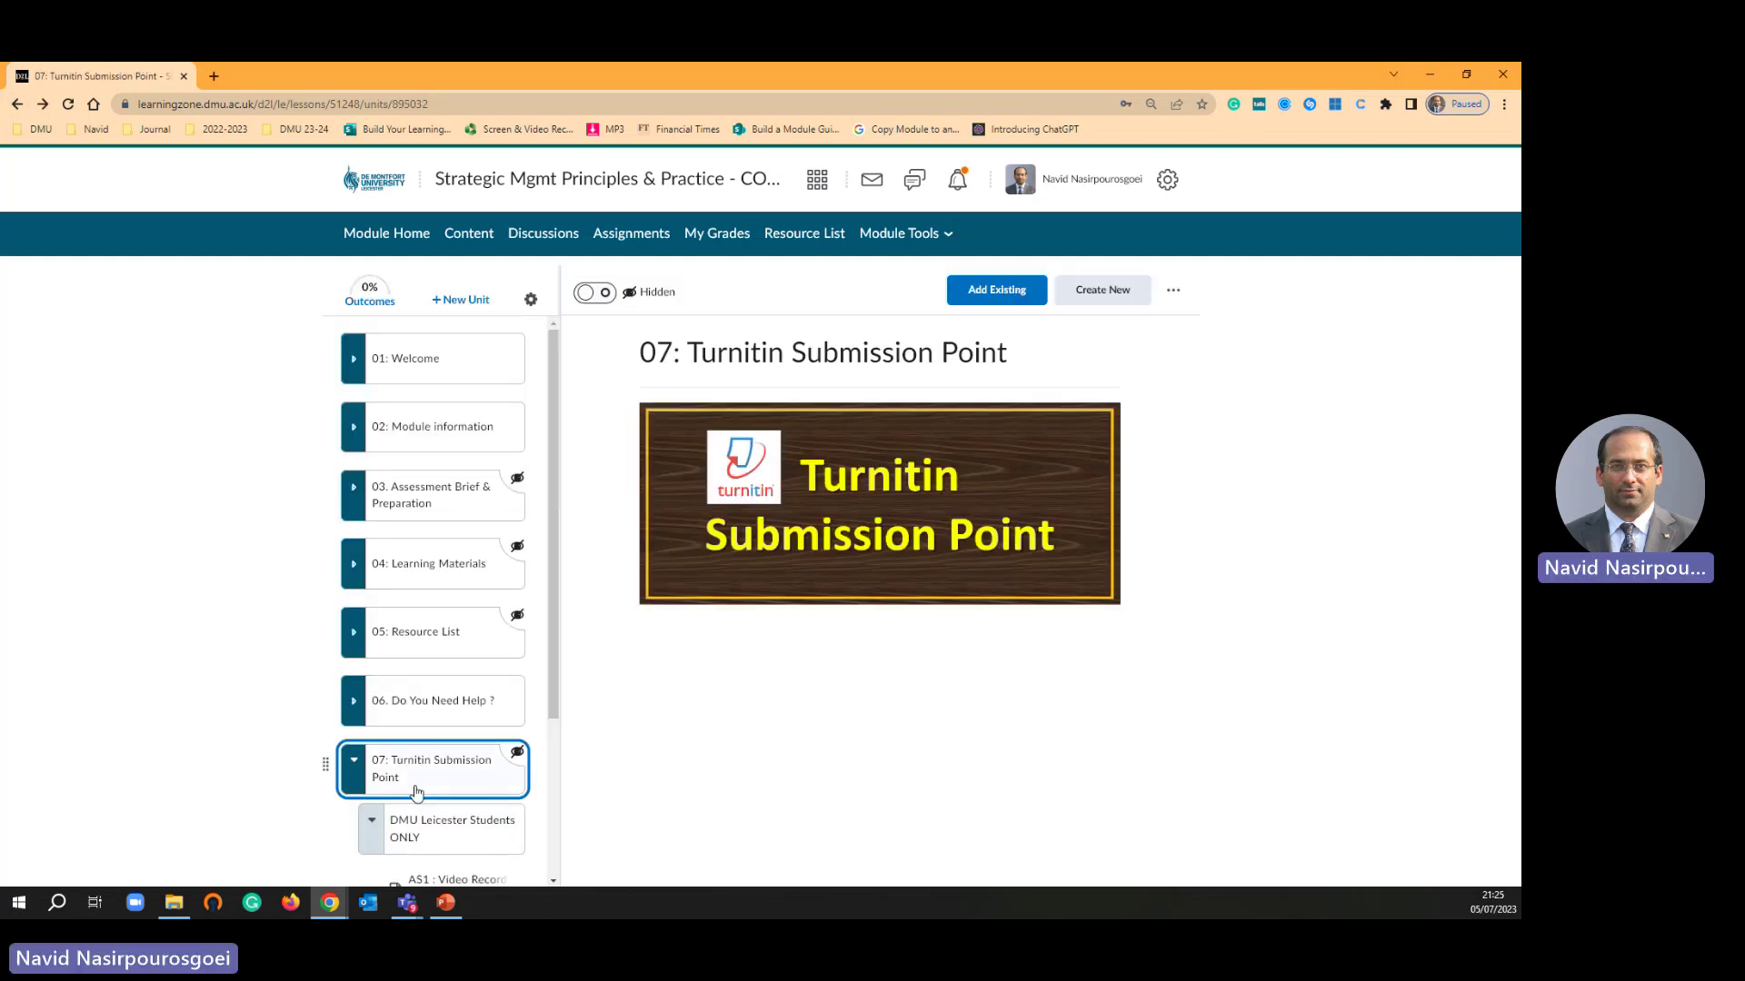
scroll(427, 636, down, 3)
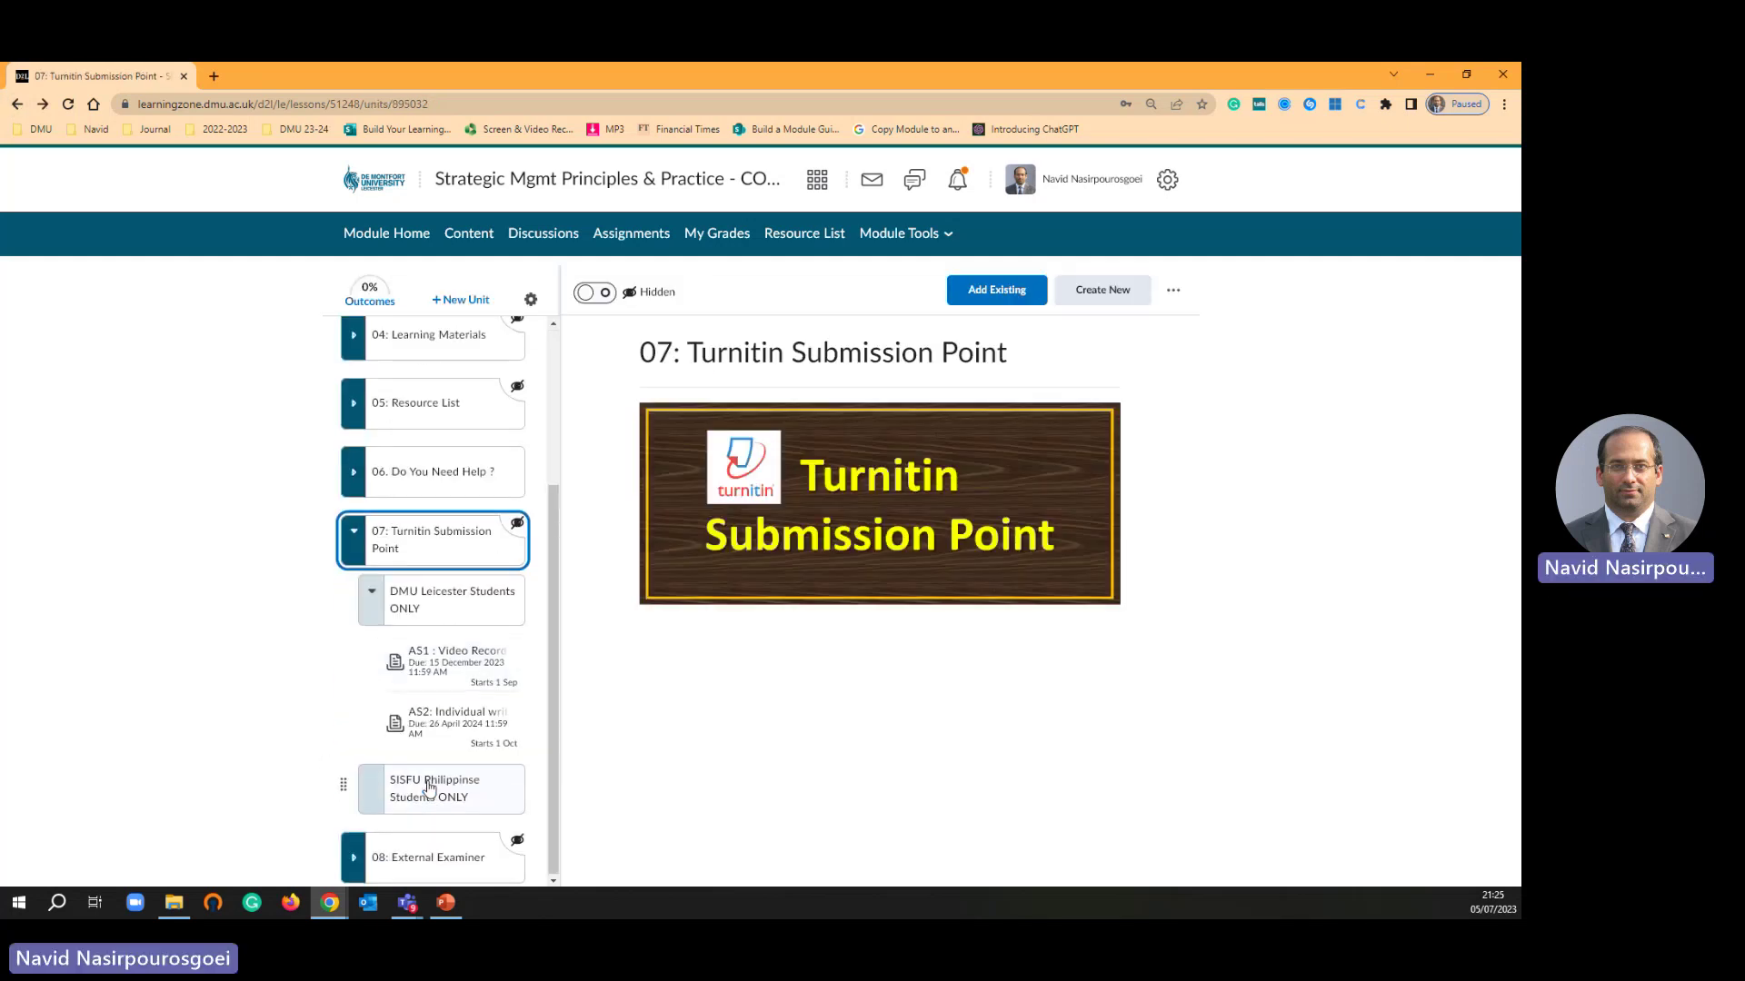
- Open the DMU Leicester Students ONLY folder page and re-expand it to list AS1 and AS2
click(454, 606)
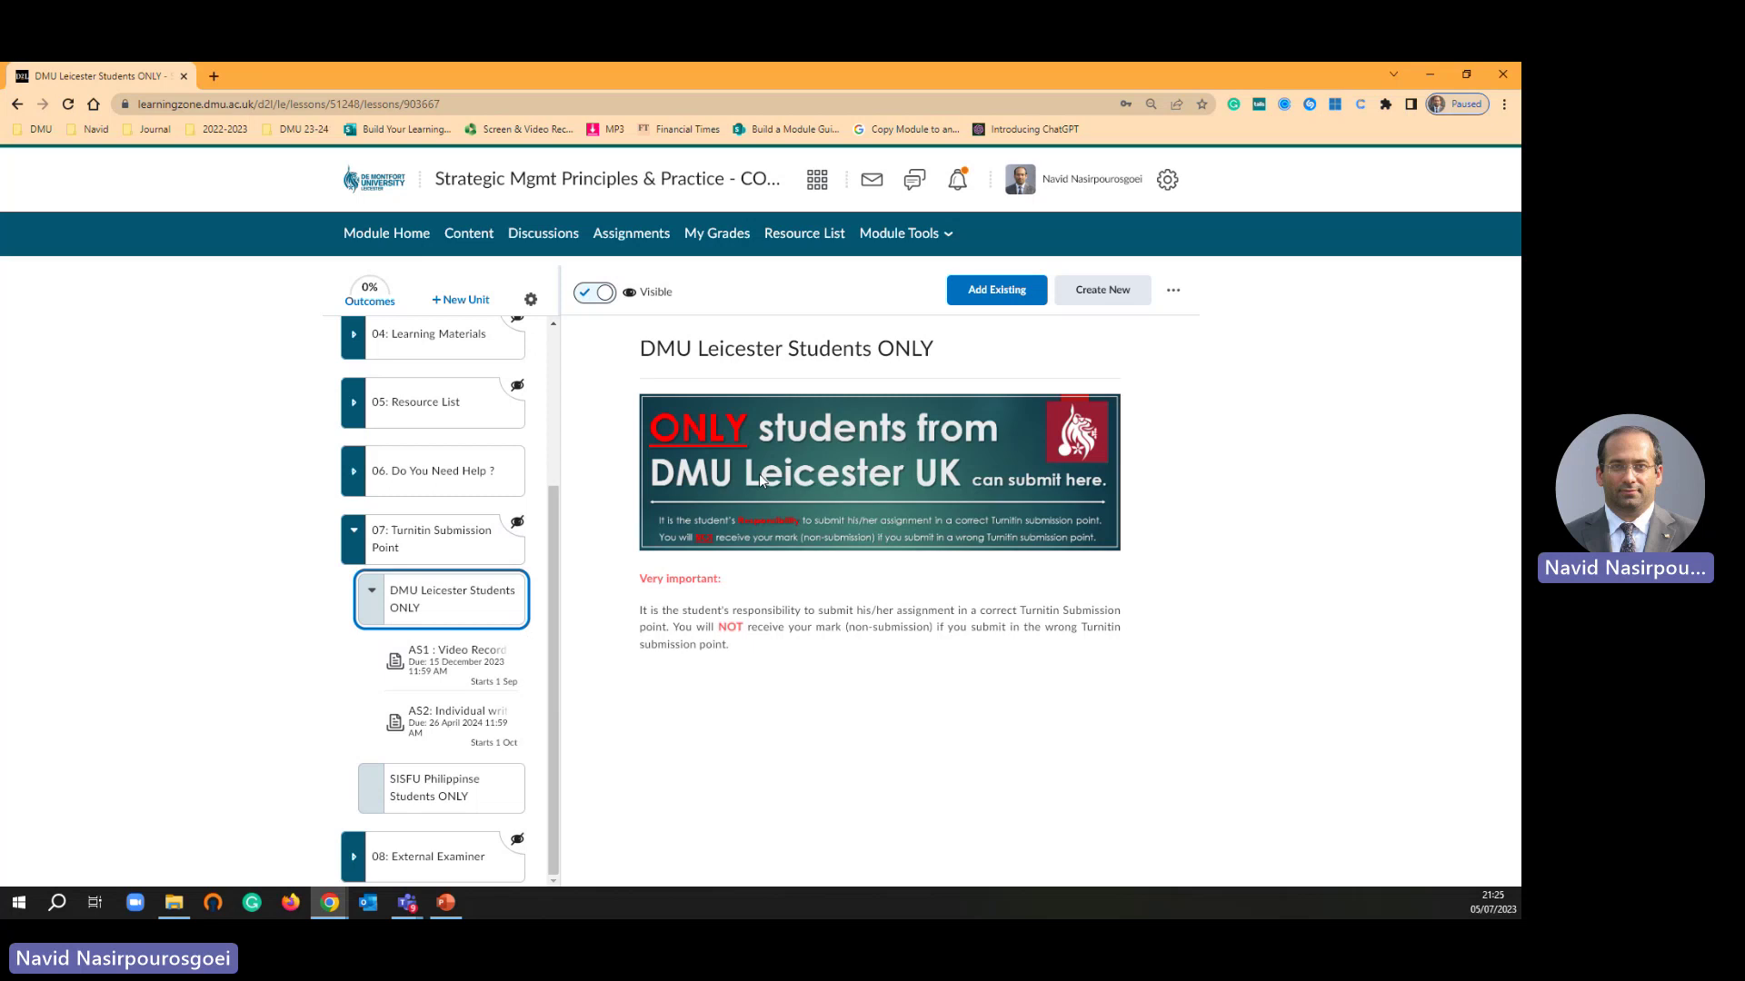
click(441, 608)
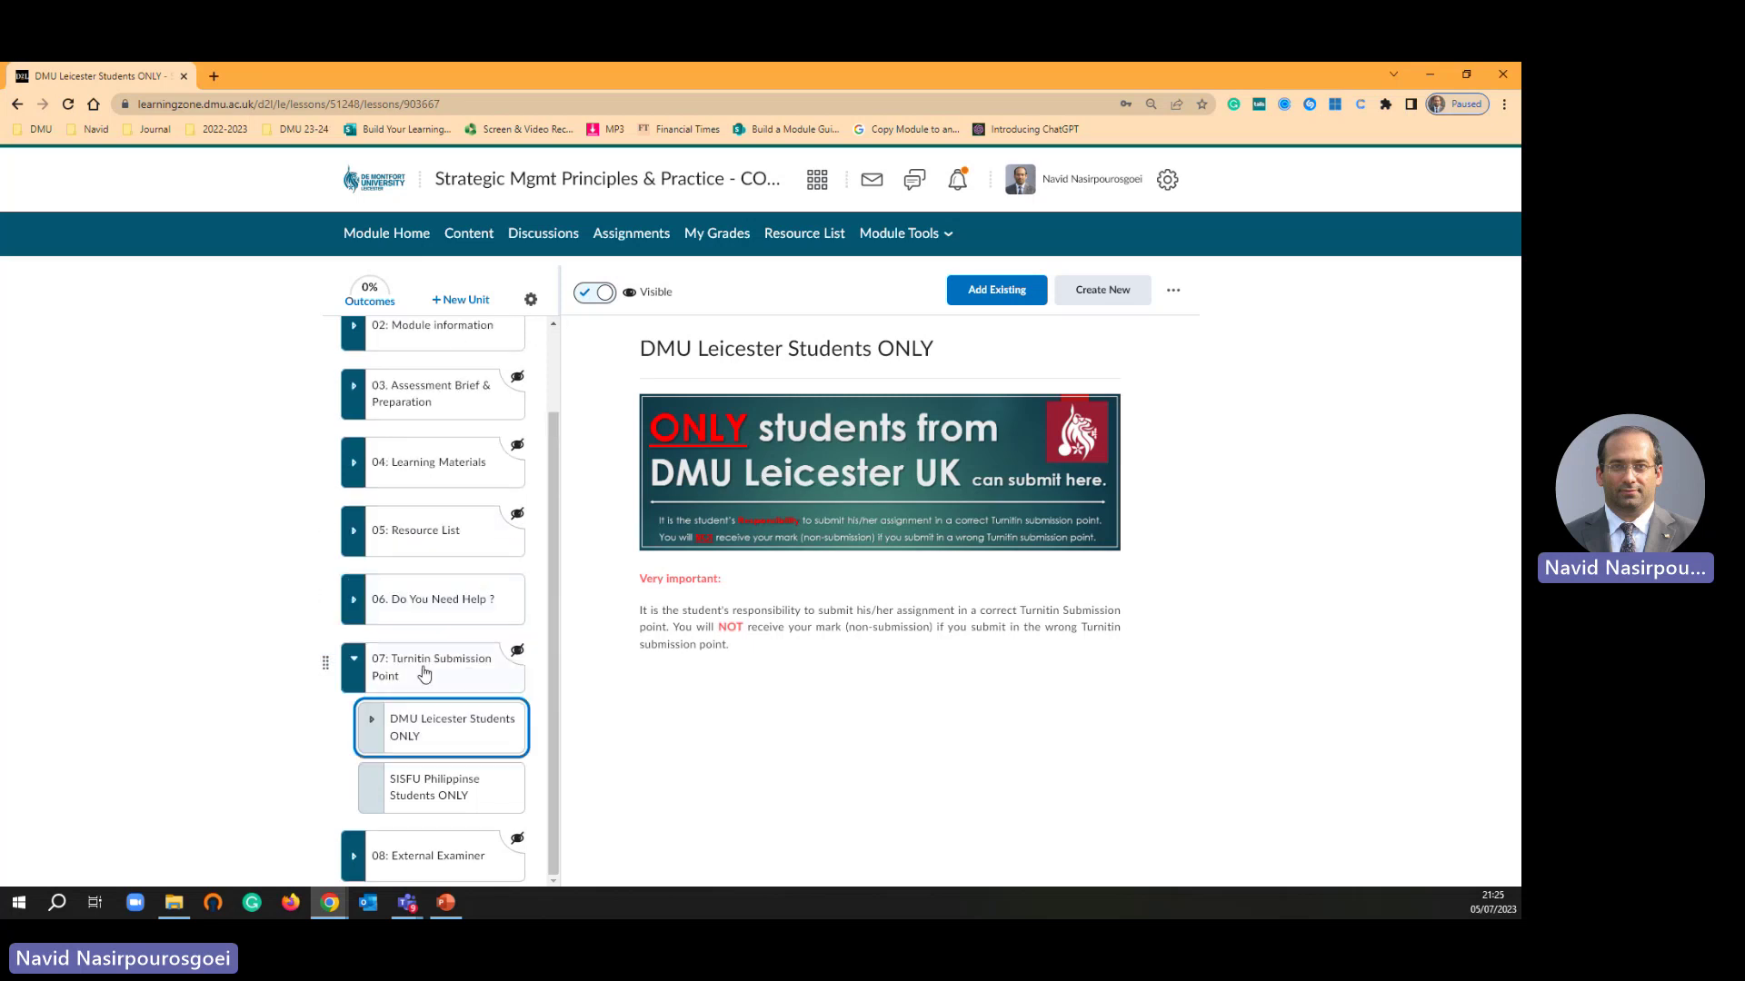
click(407, 720)
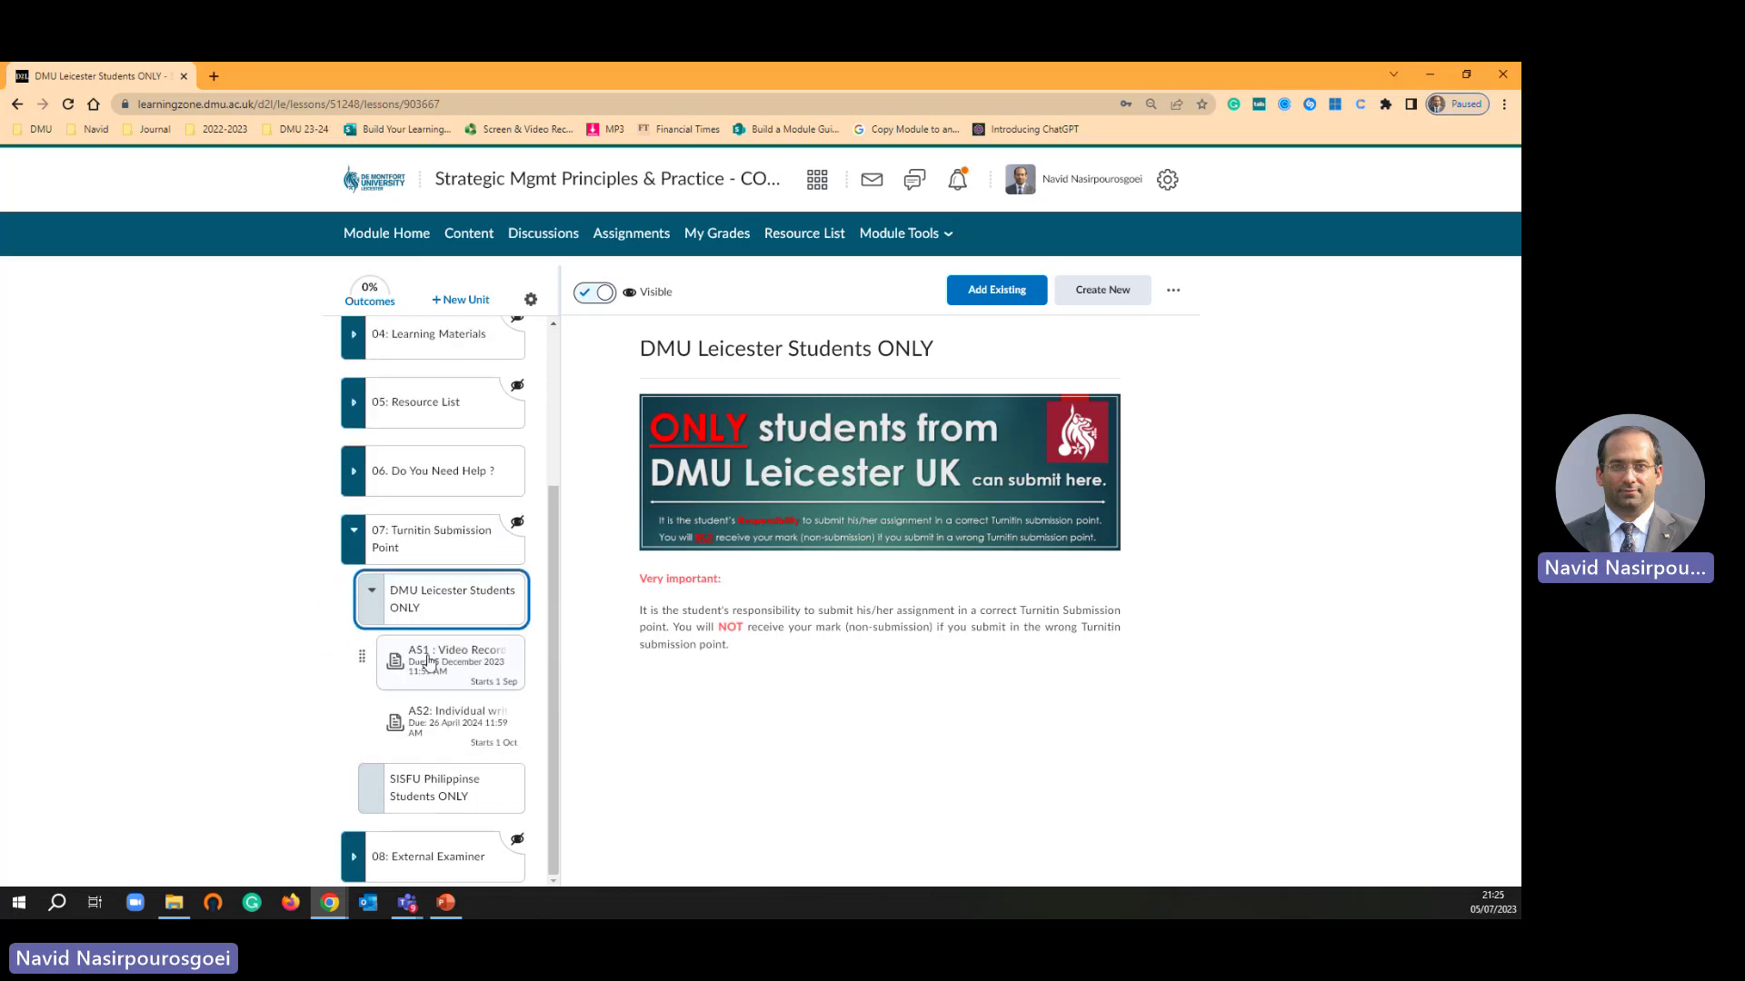
- Create a new assignment in the folder, accept Chrome's password update, and name it 'AS3 - Test Submission'
click(1105, 292)
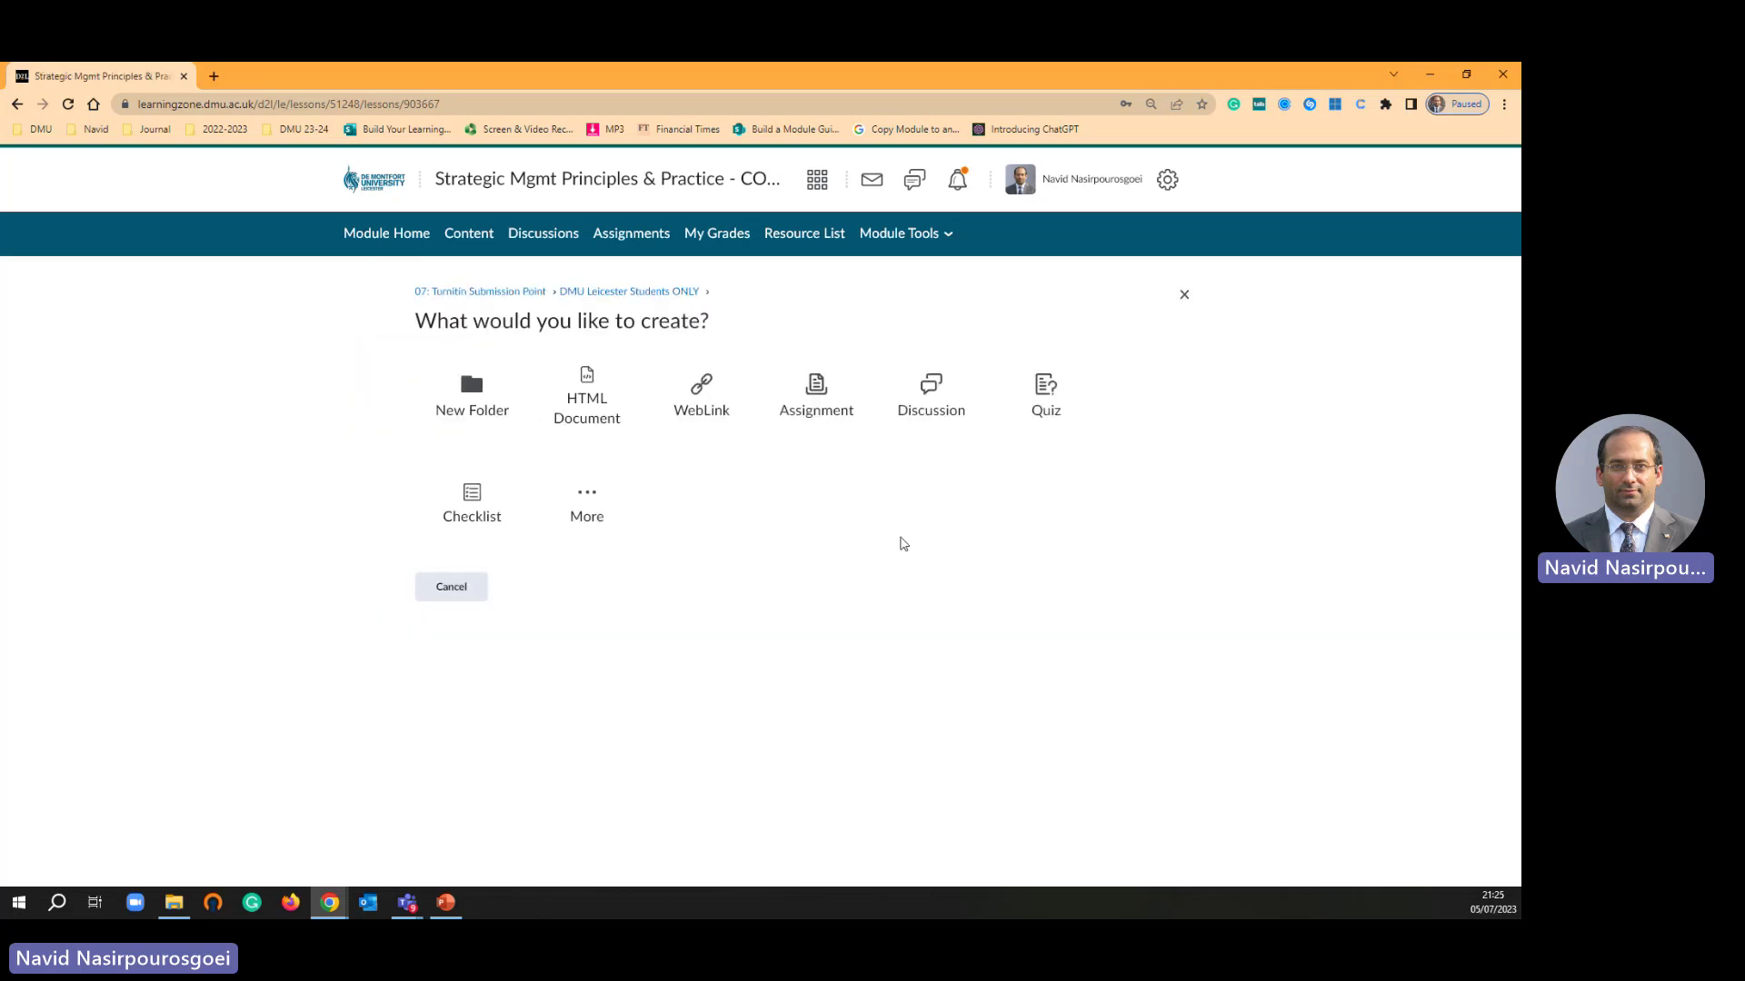
click(822, 393)
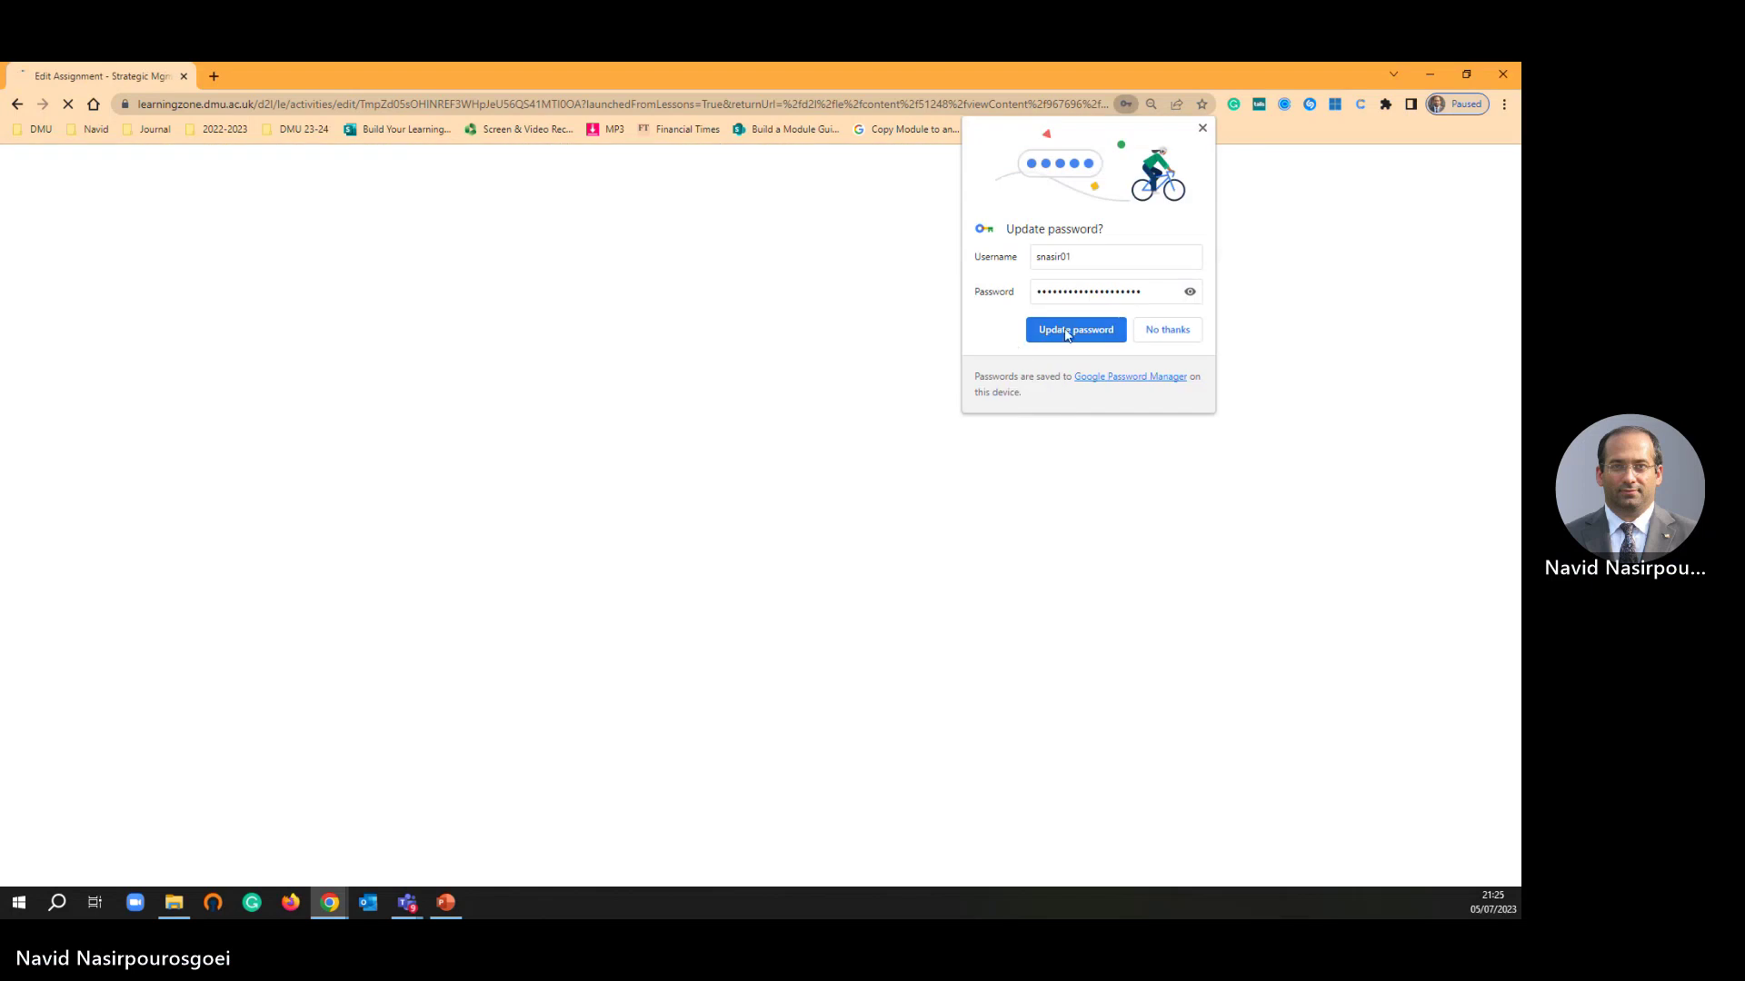
click(1076, 332)
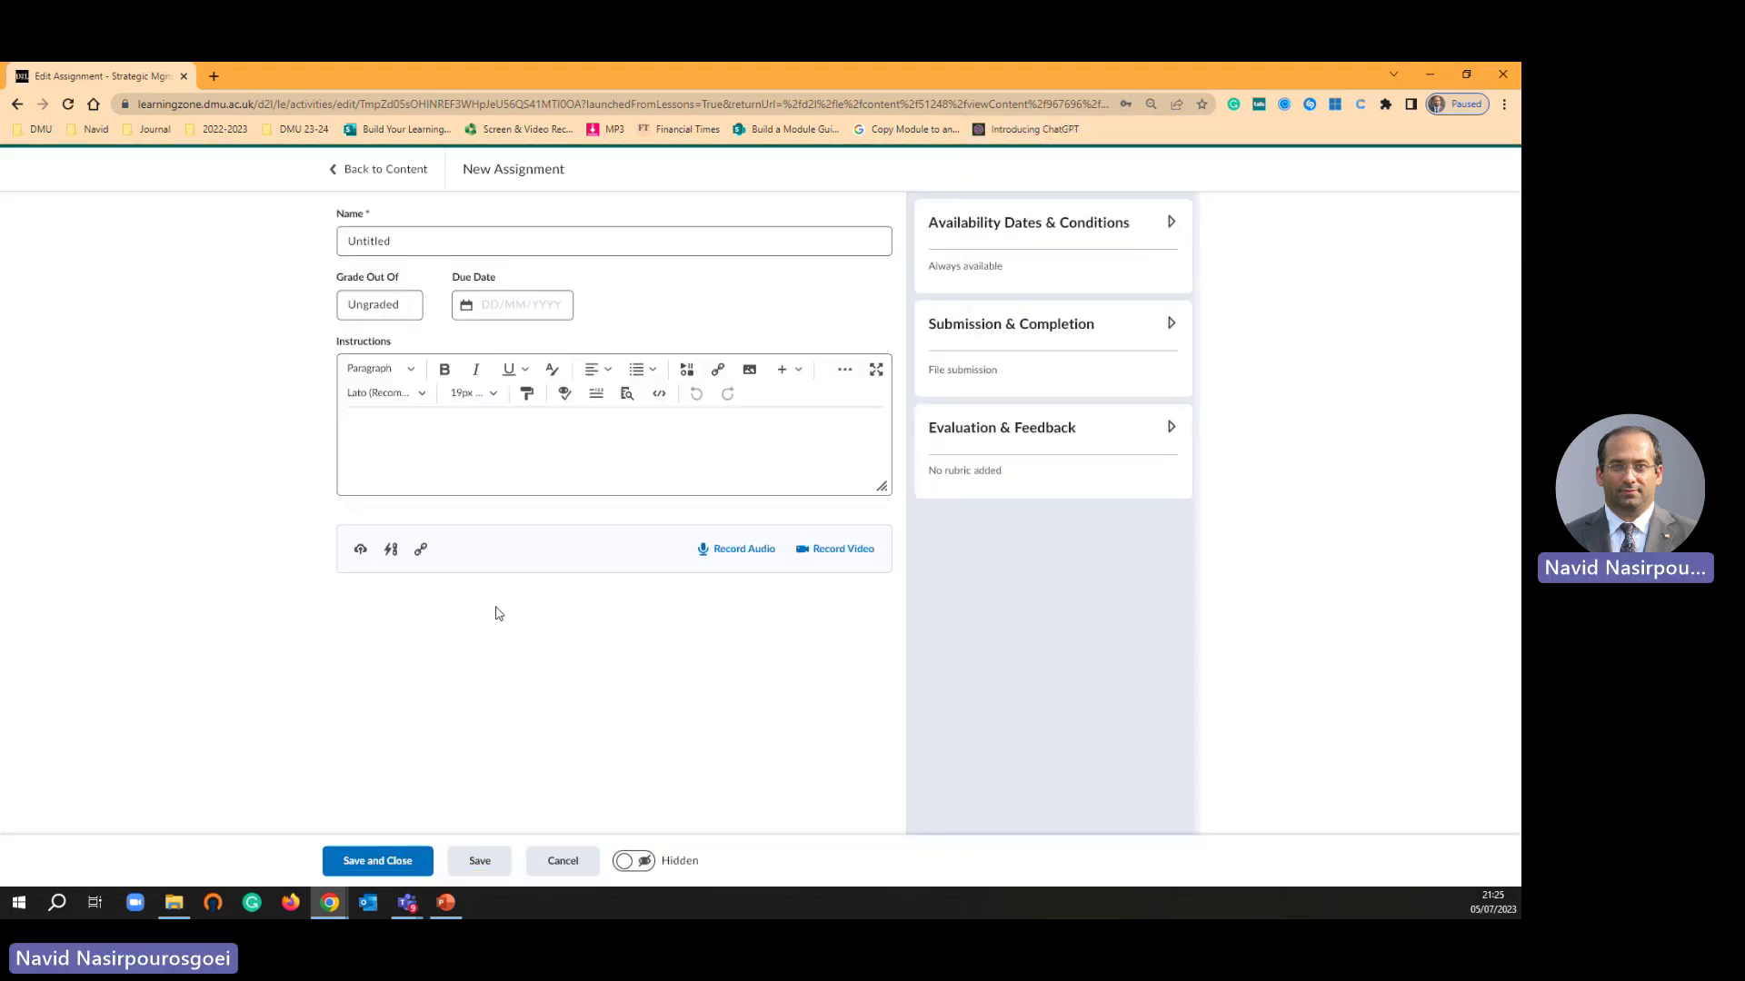
double_click(409, 240)
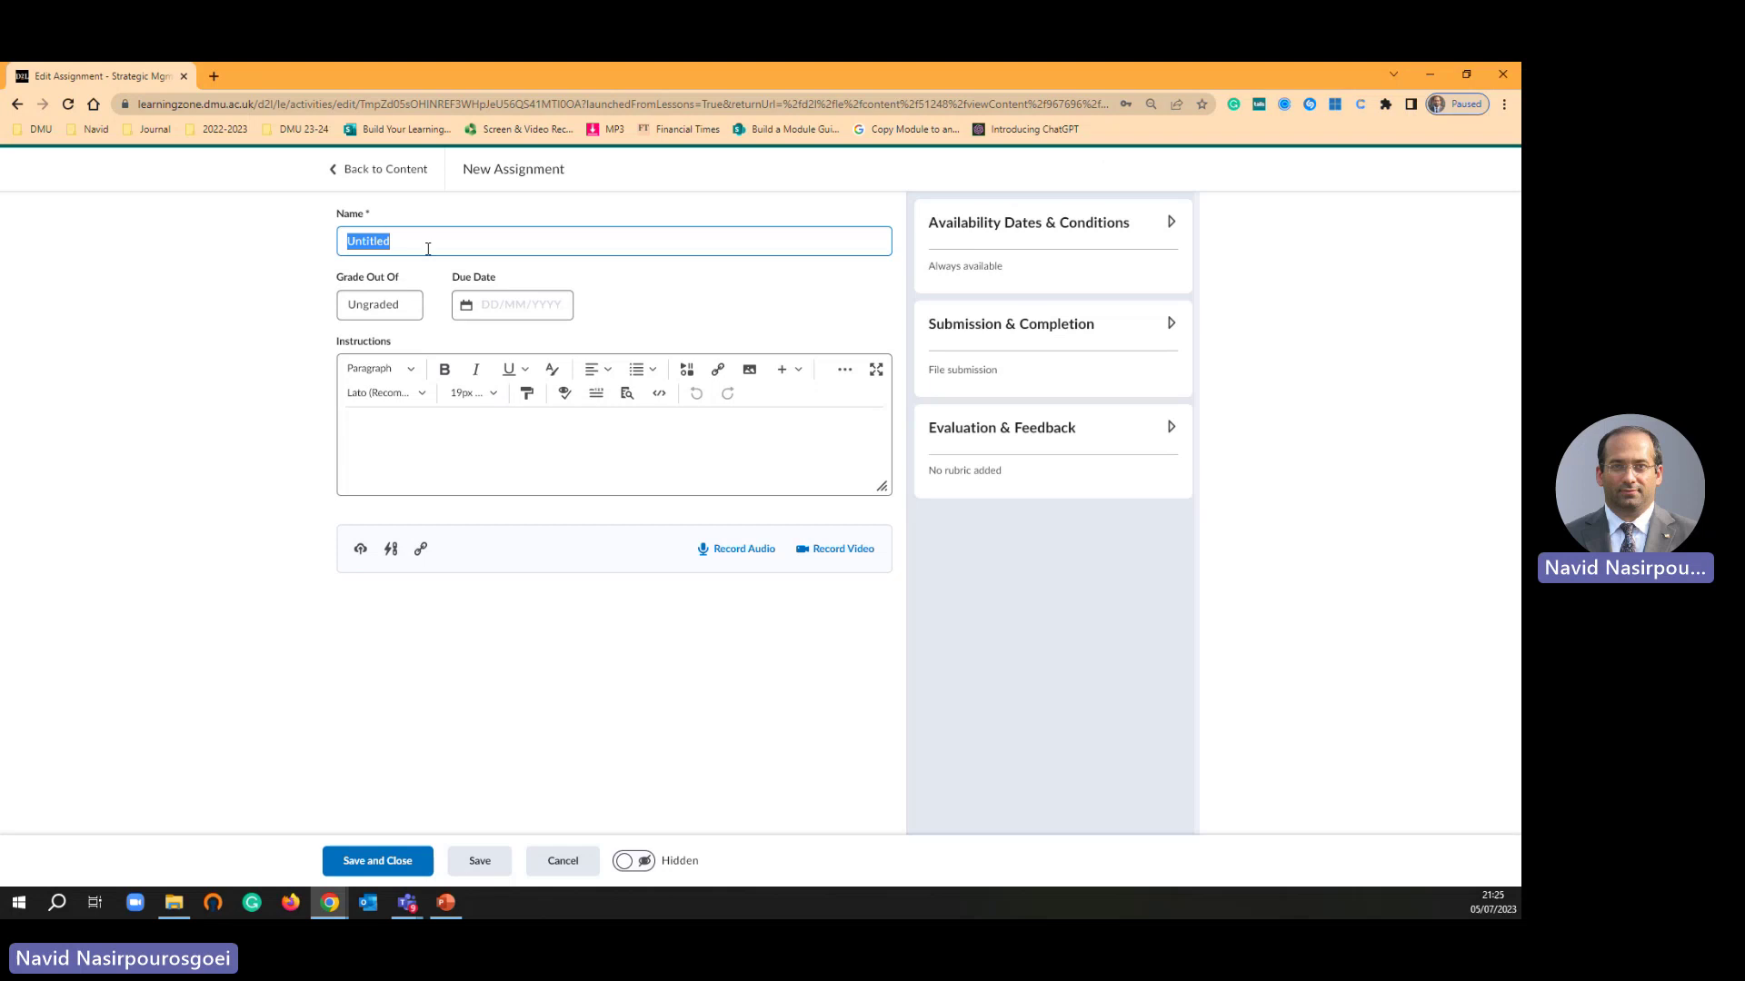
key(BackSpace)
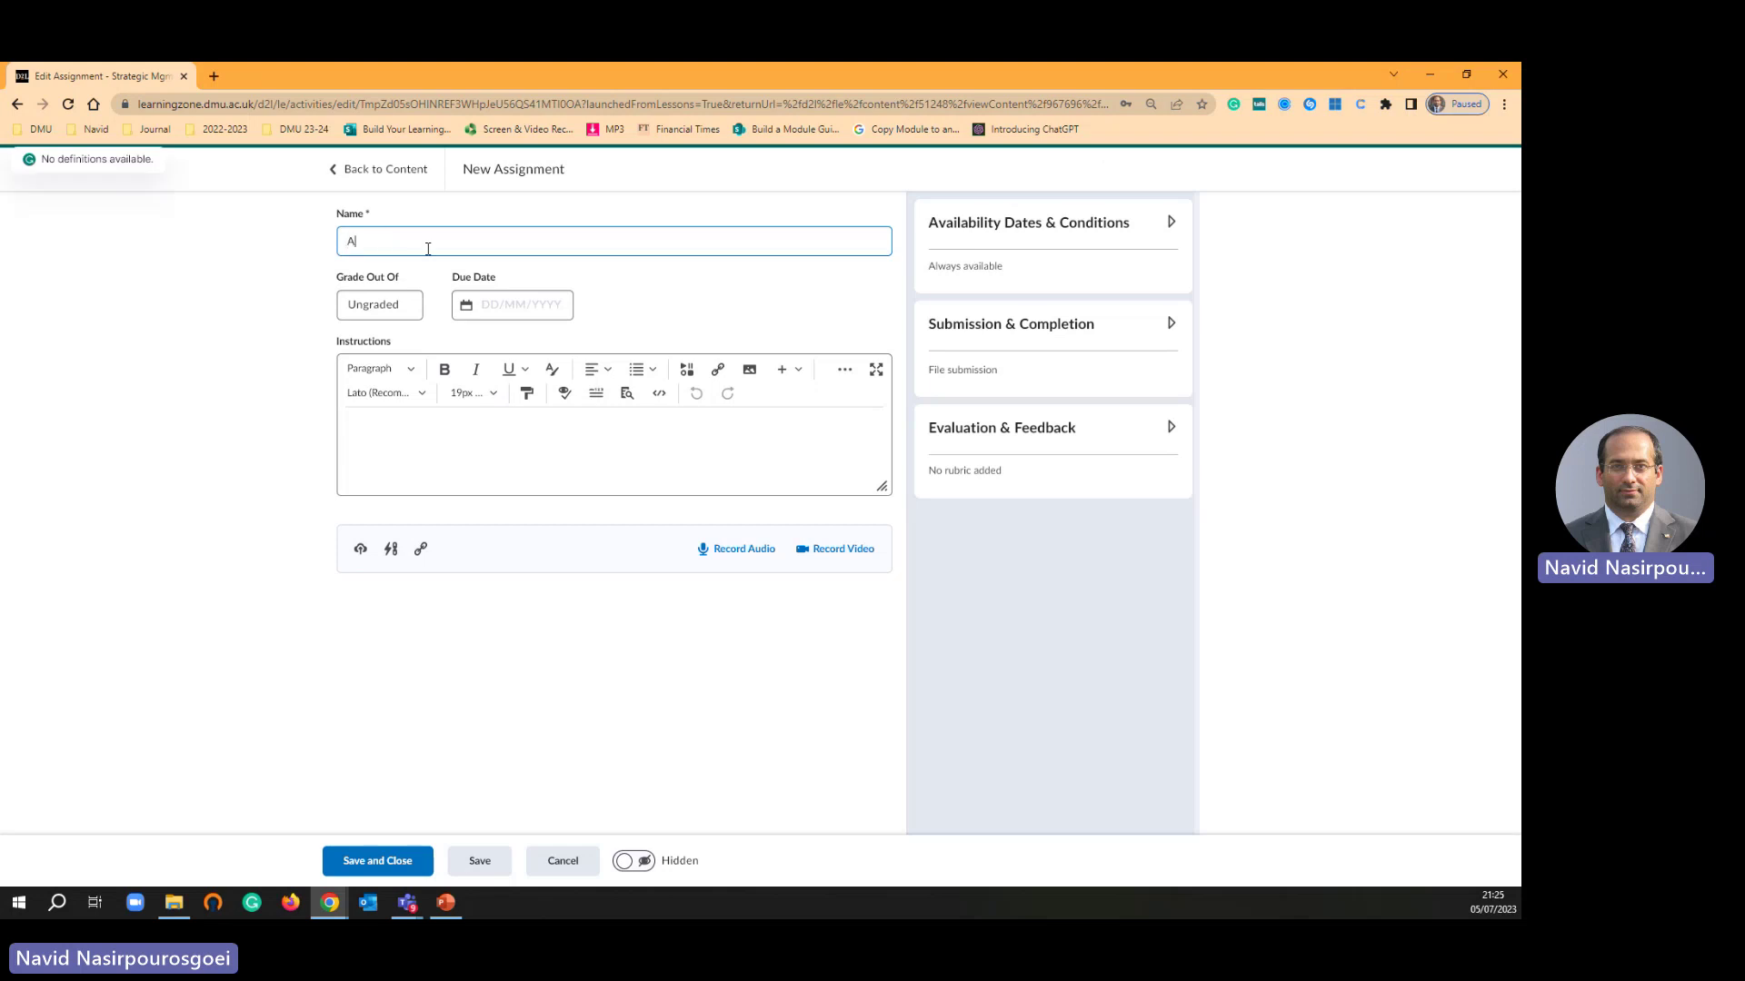
text(AS3 - Test Submission)
- Grade the assignment out of 100 points, leave the due date empty, and add instructions 'This is your AS3'
click(382, 304)
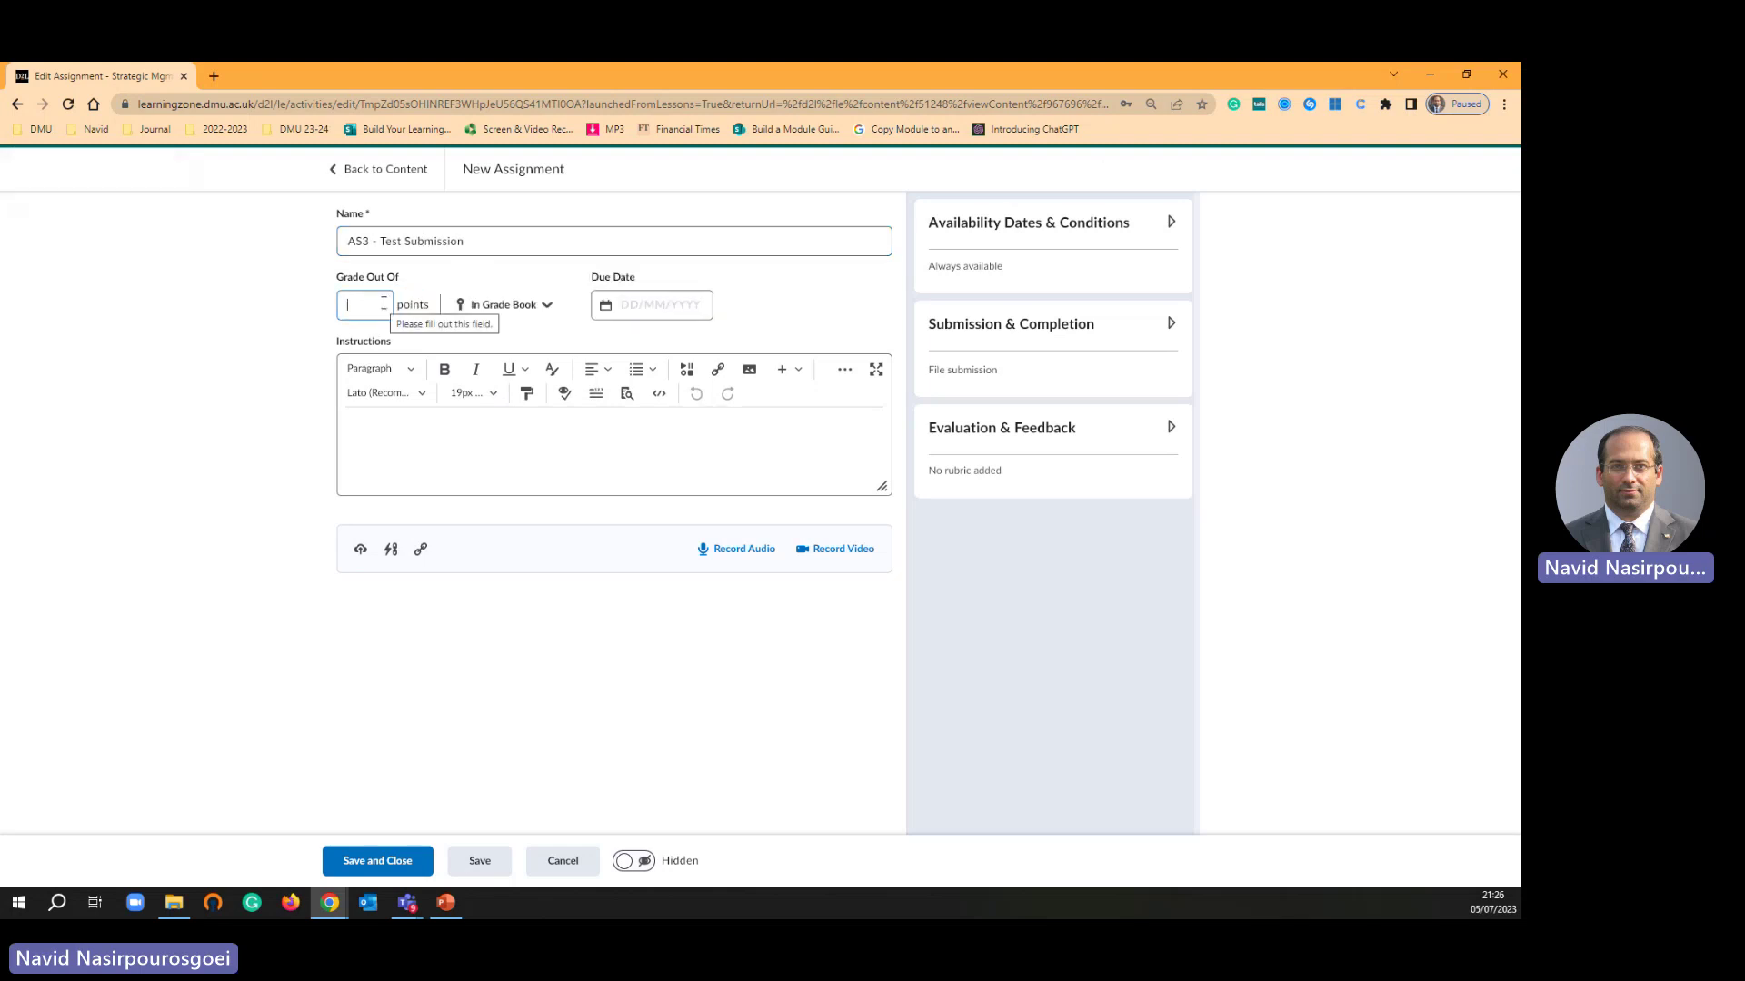
text(100)
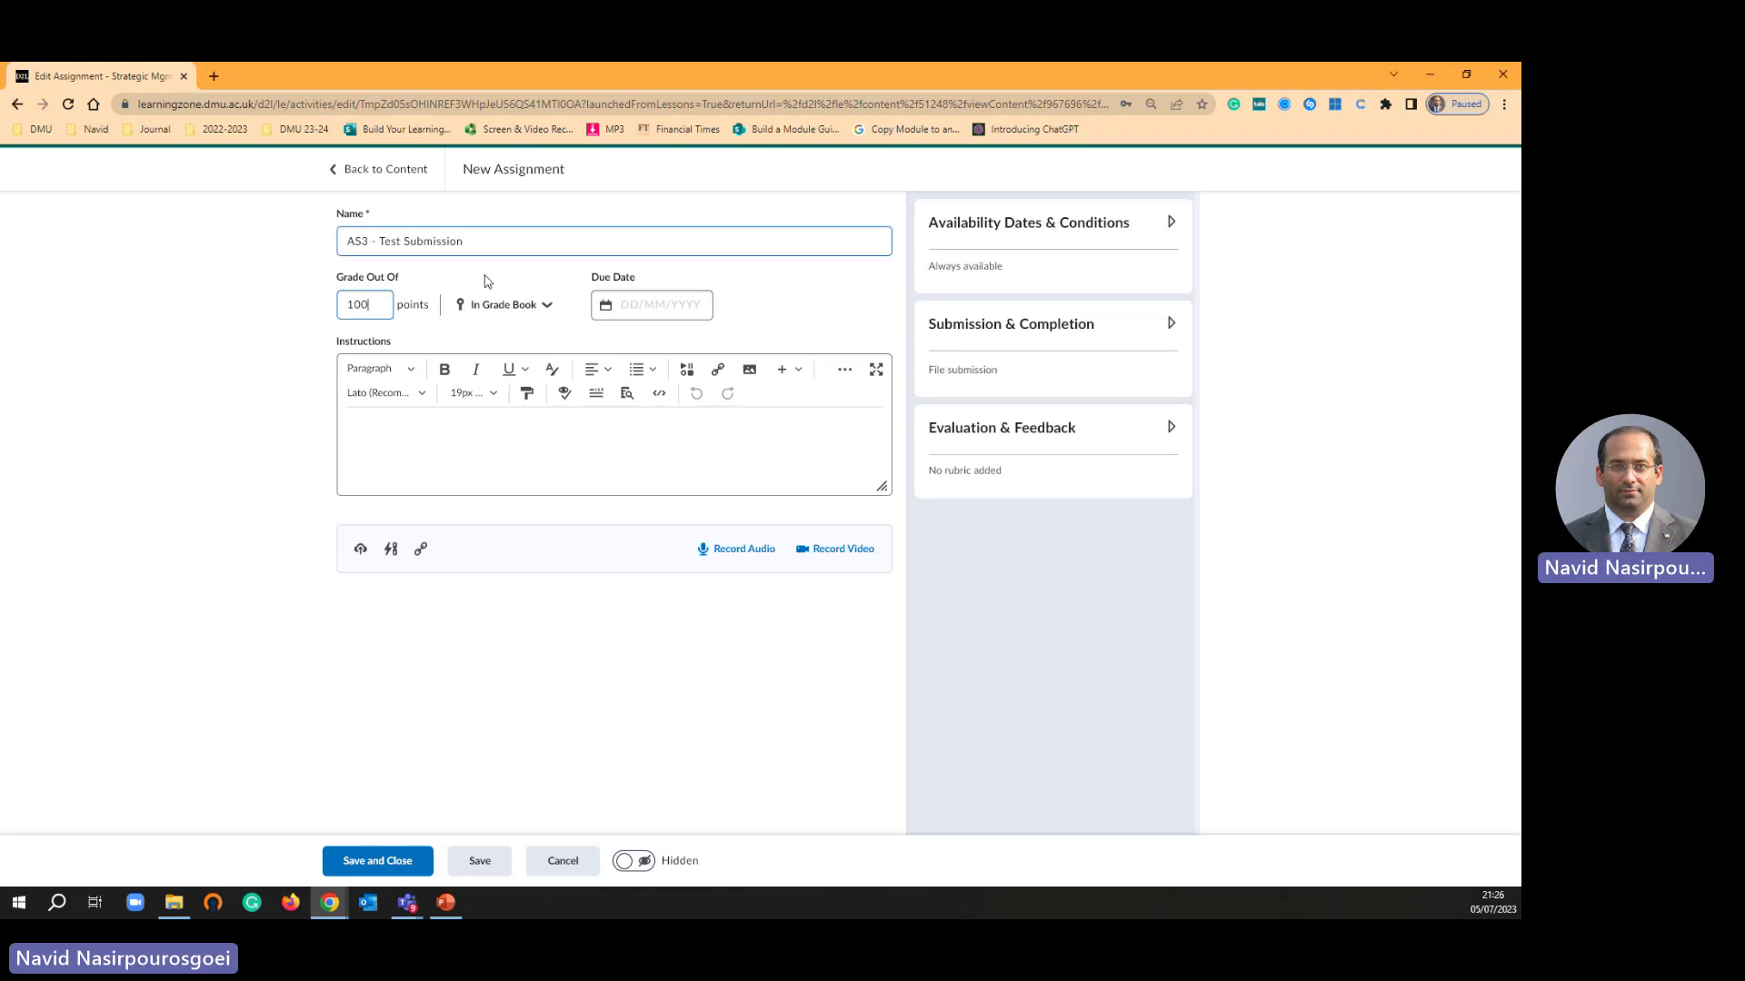
click(506, 305)
click(686, 310)
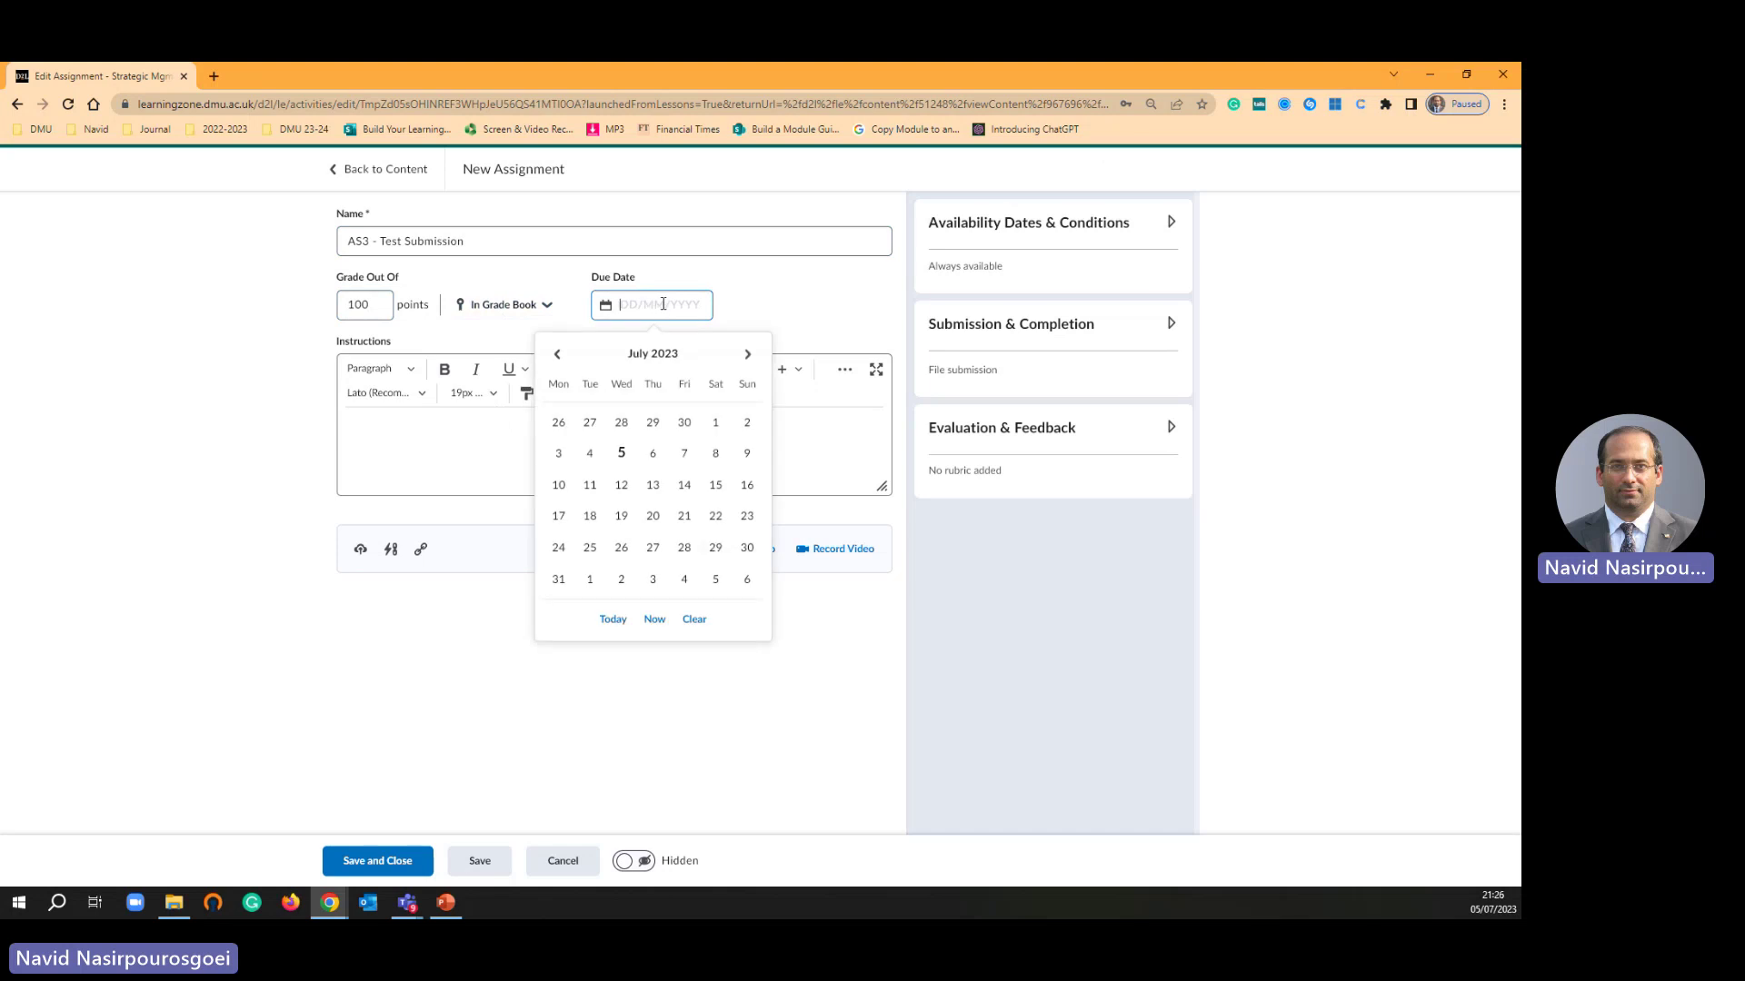
click(666, 304)
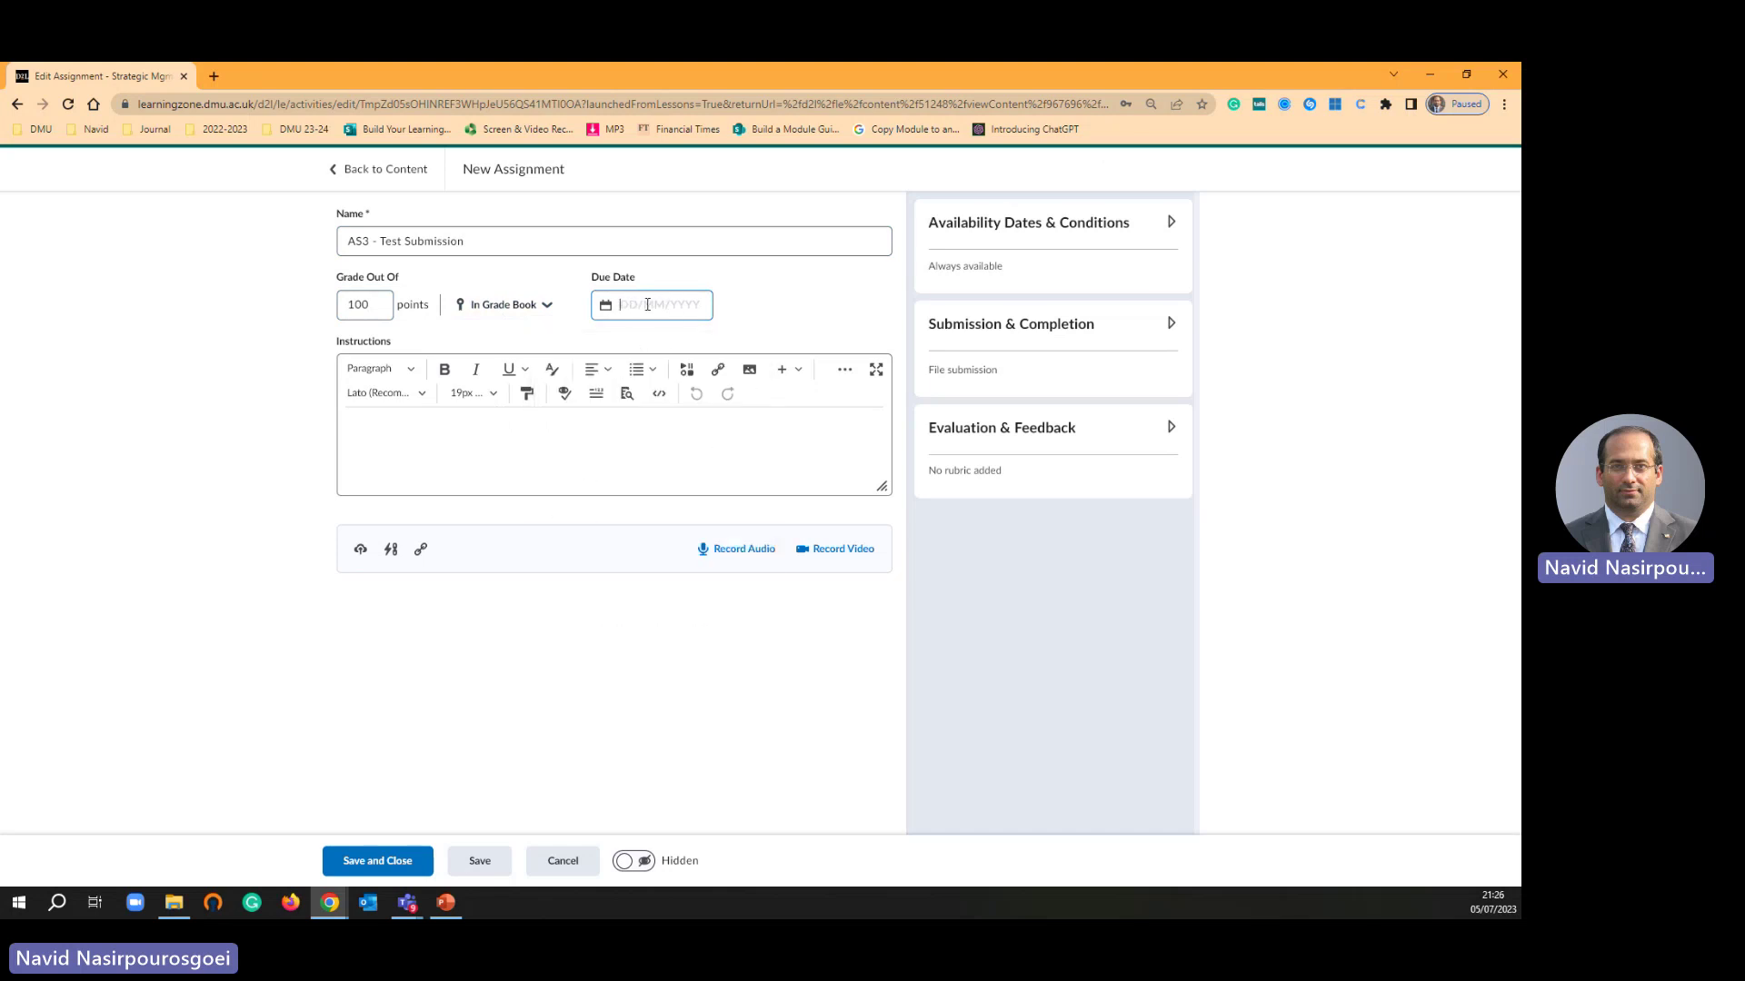
click(490, 439)
text(This is your )
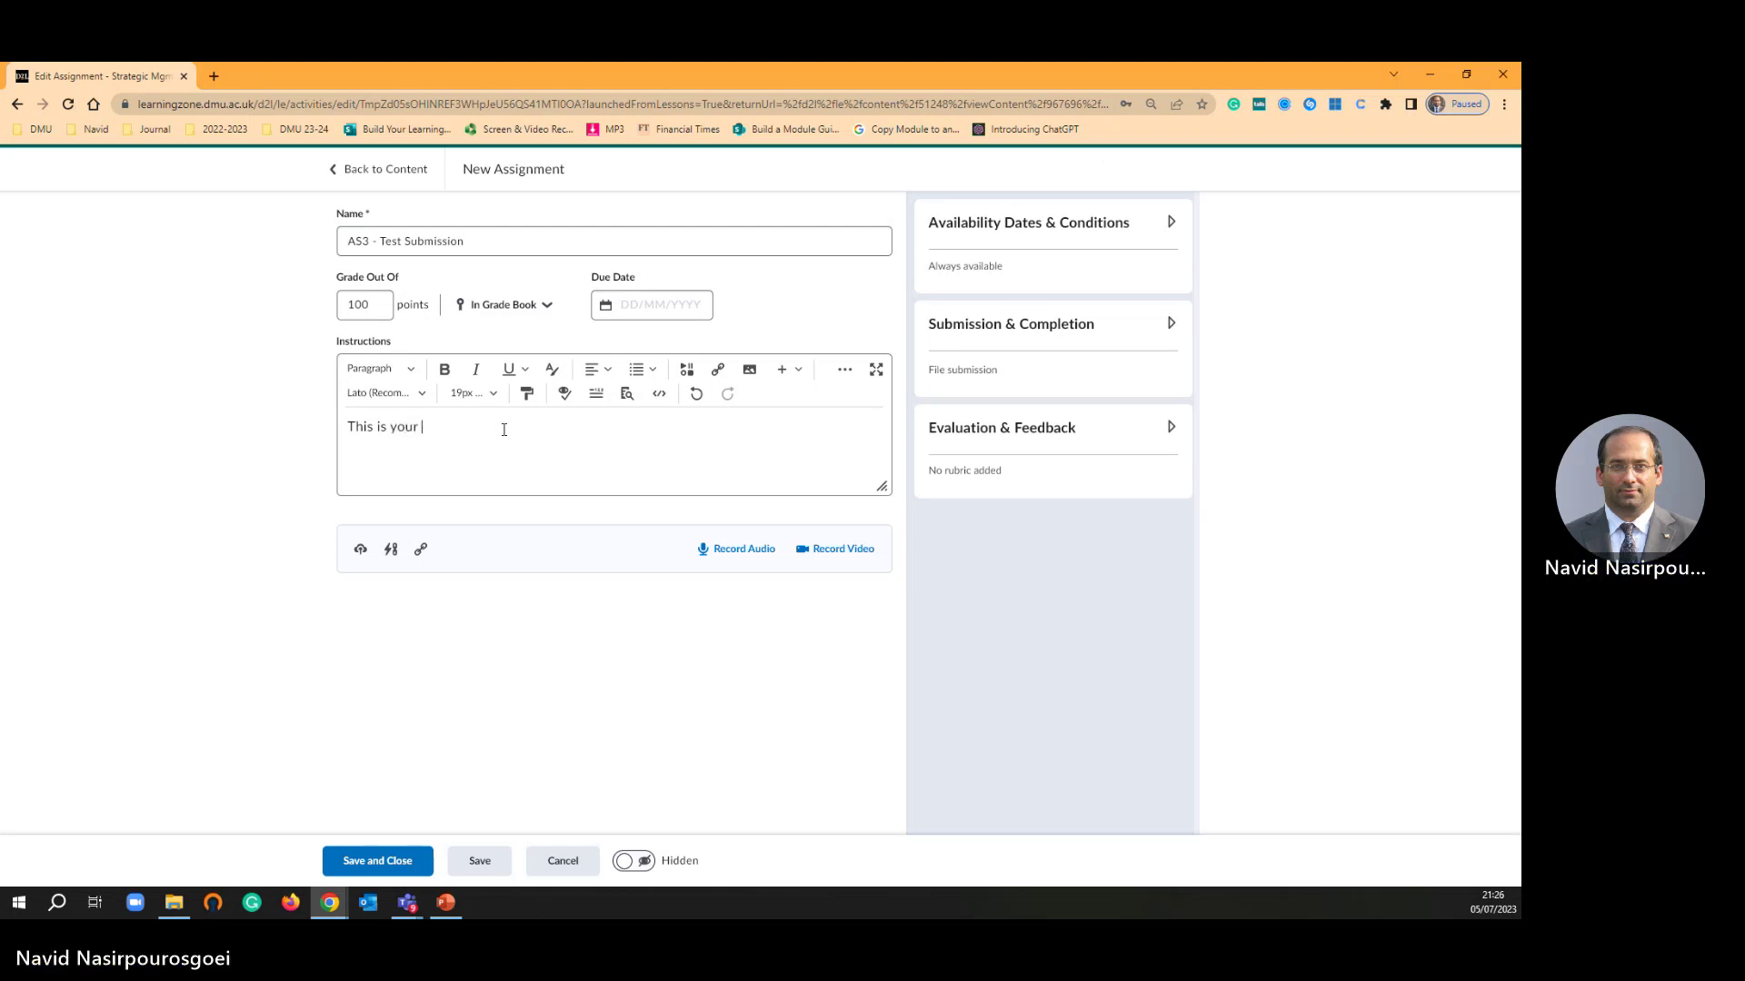
text(AS3)
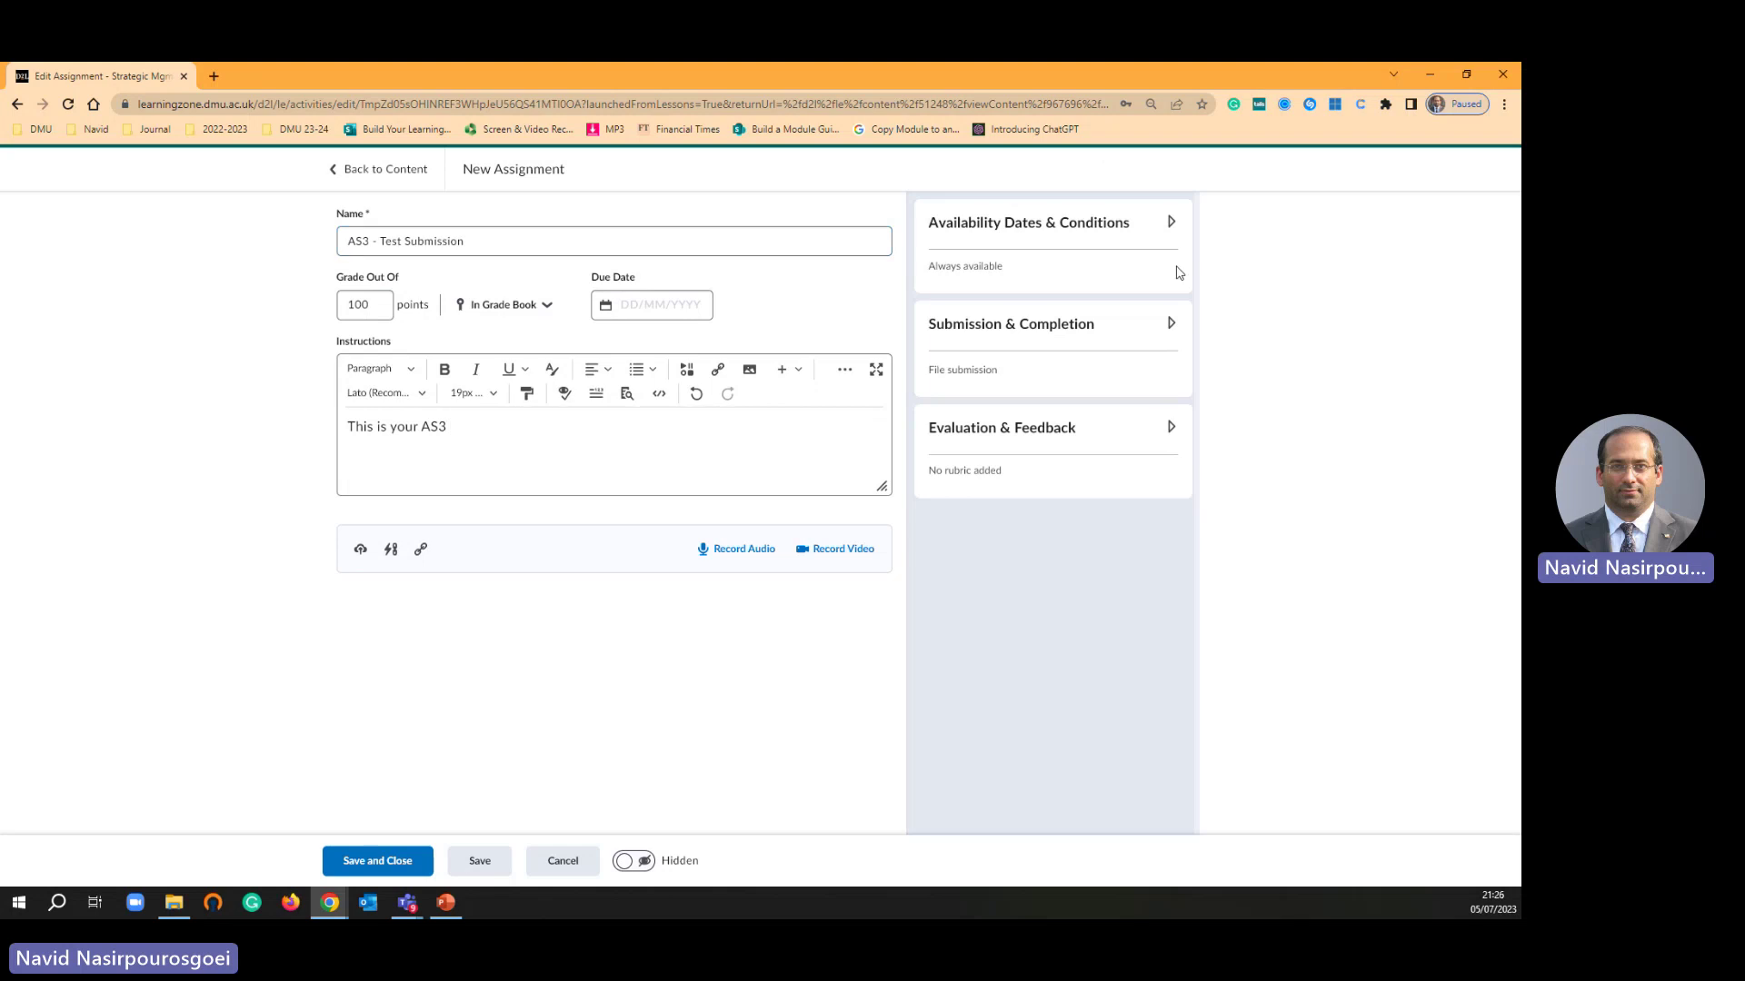
click(1171, 222)
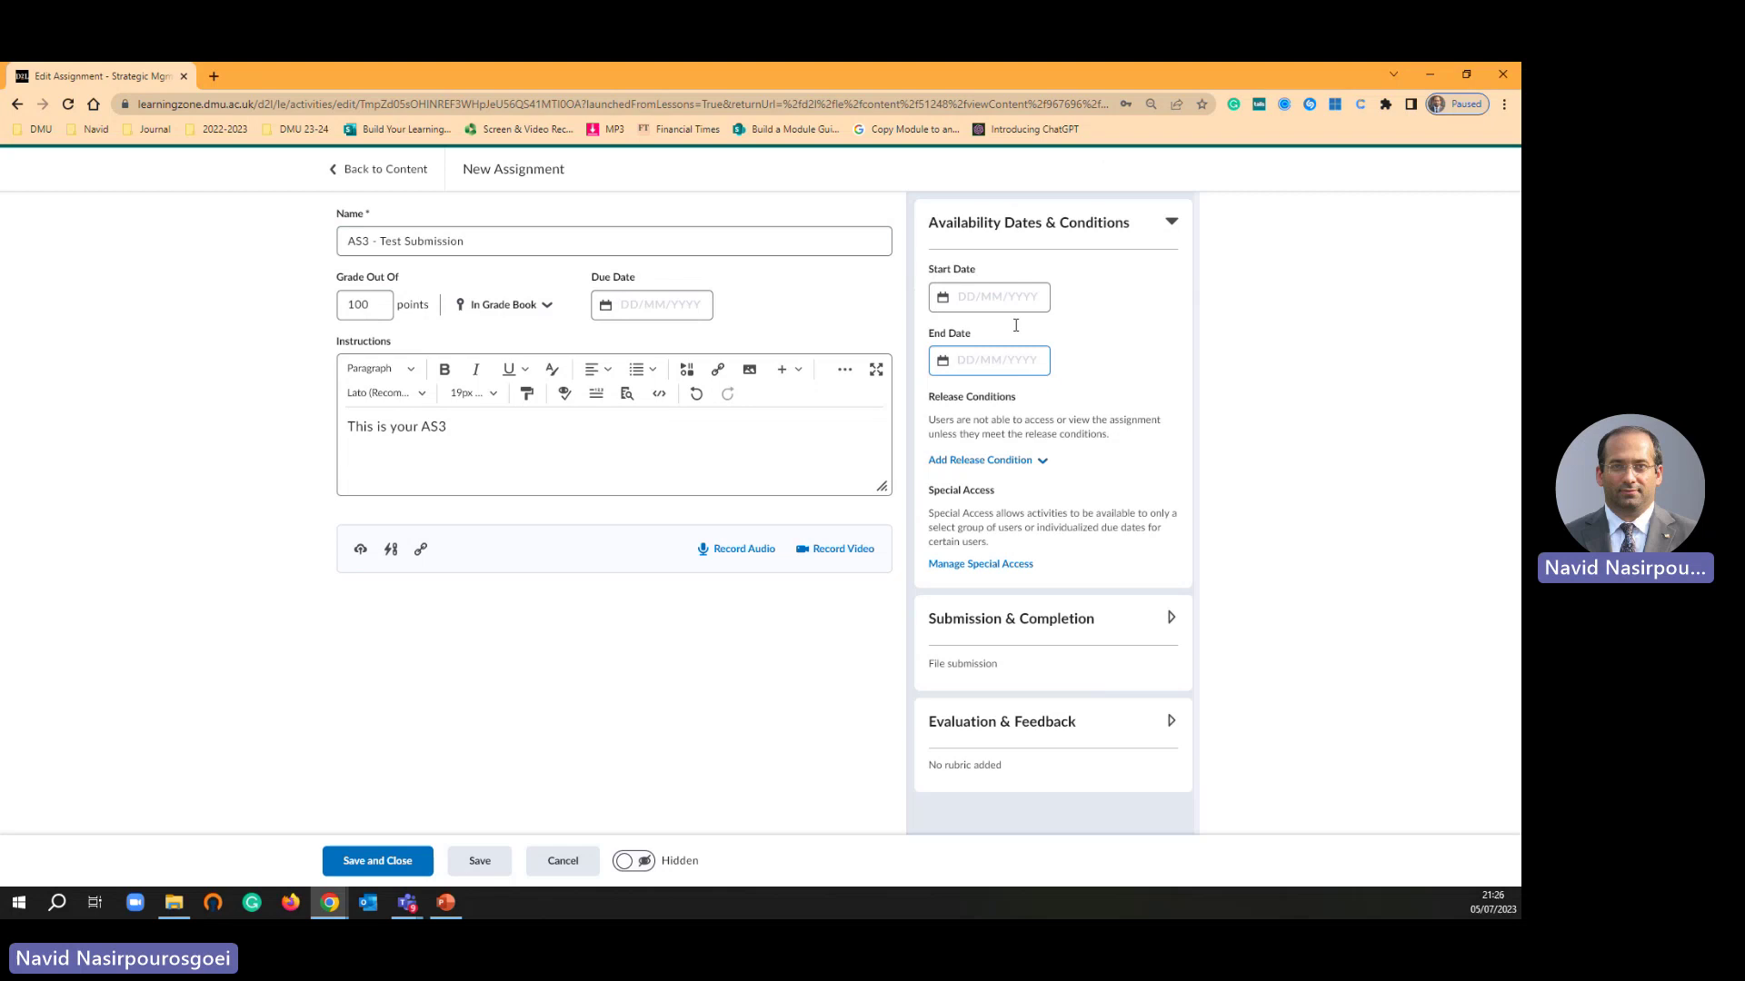
click(1171, 222)
click(1095, 328)
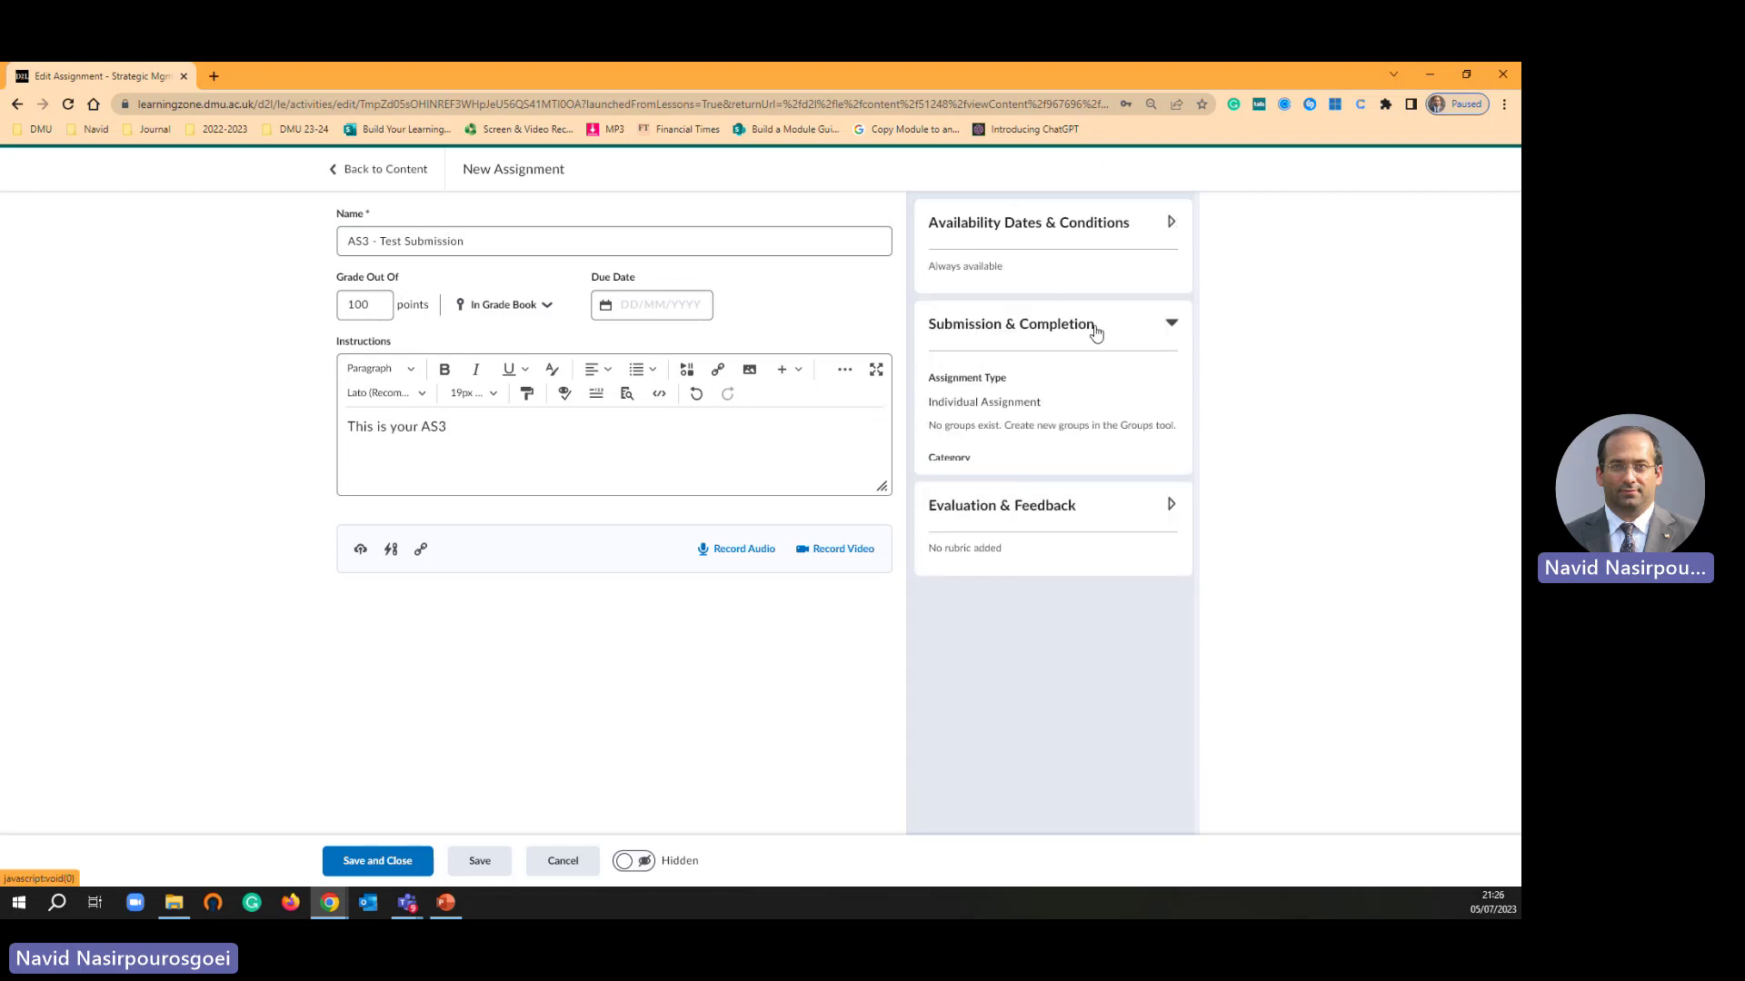
scroll(1035, 467, down, 3)
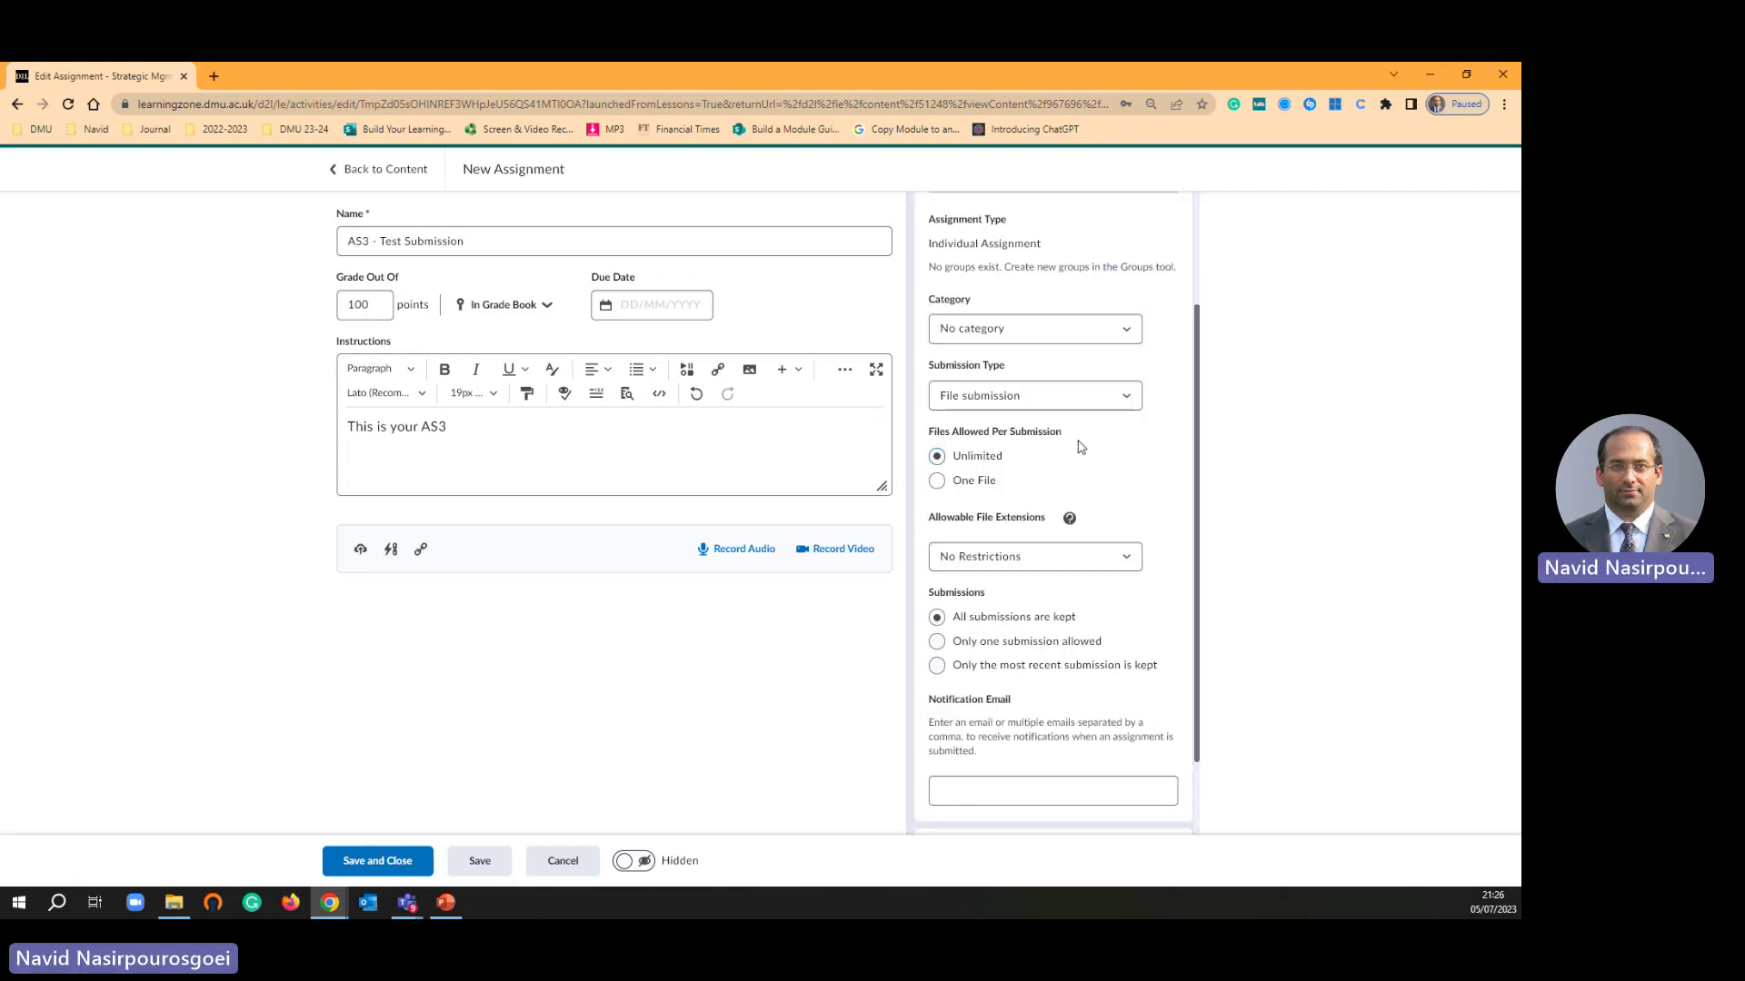
scroll(1070, 468, up, 3)
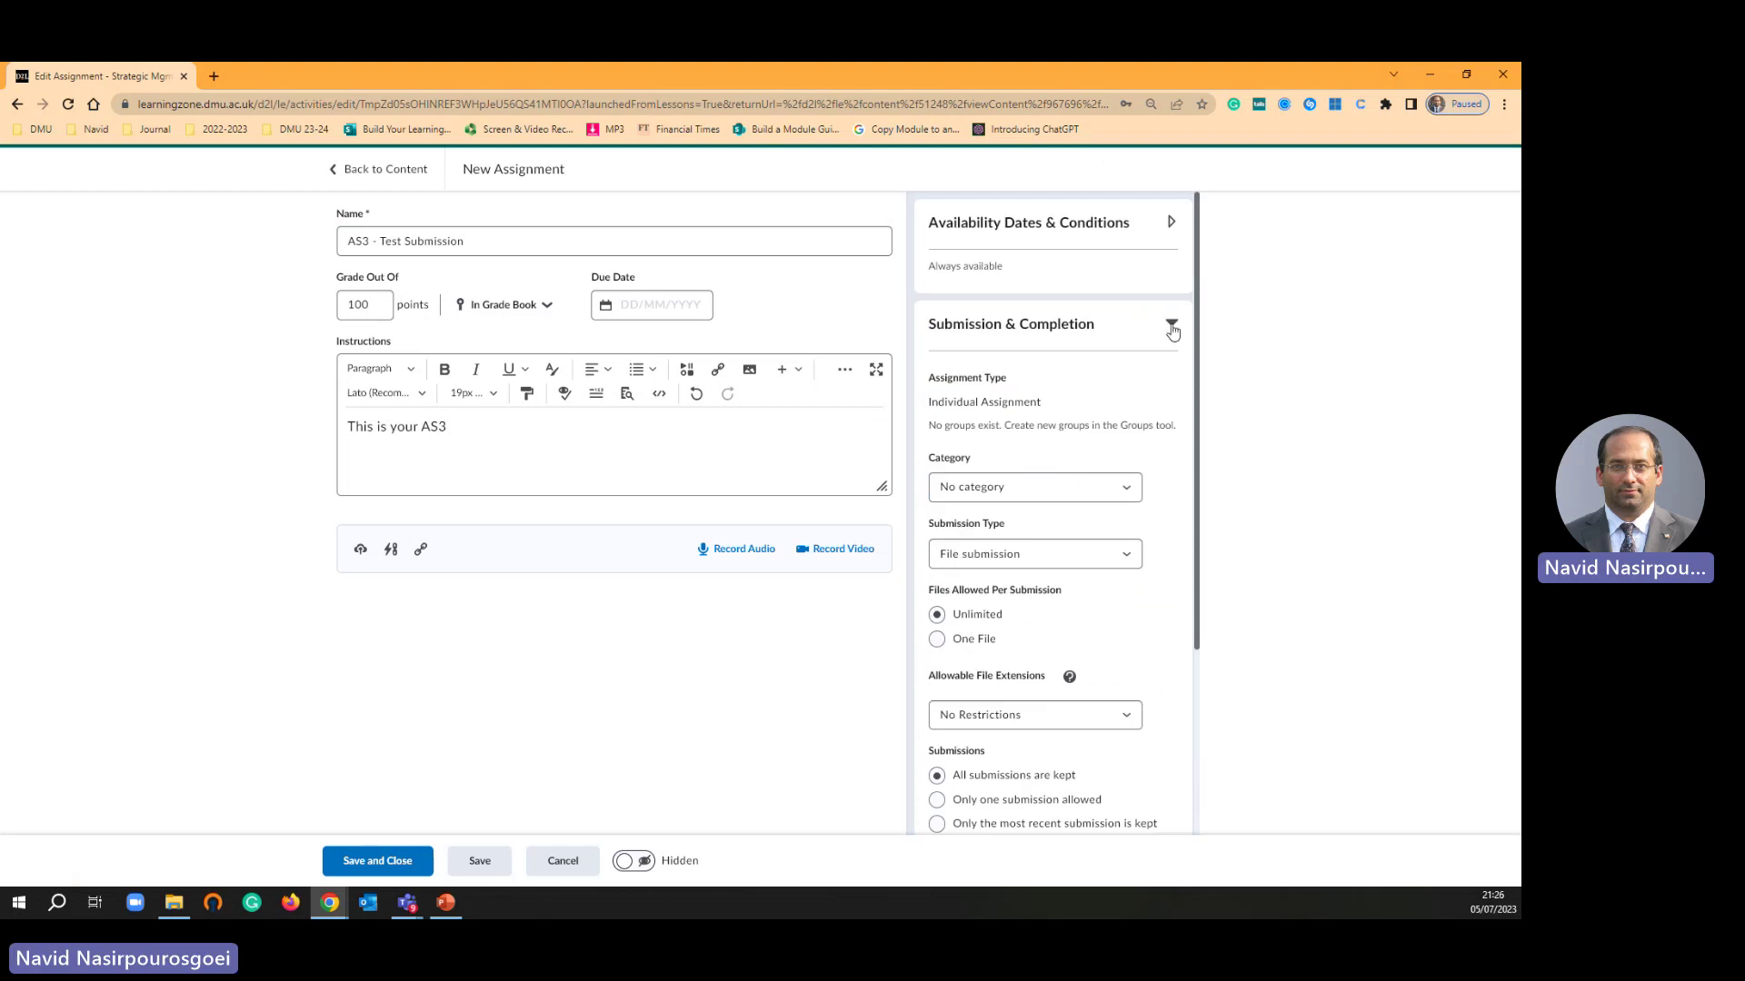
click(1172, 327)
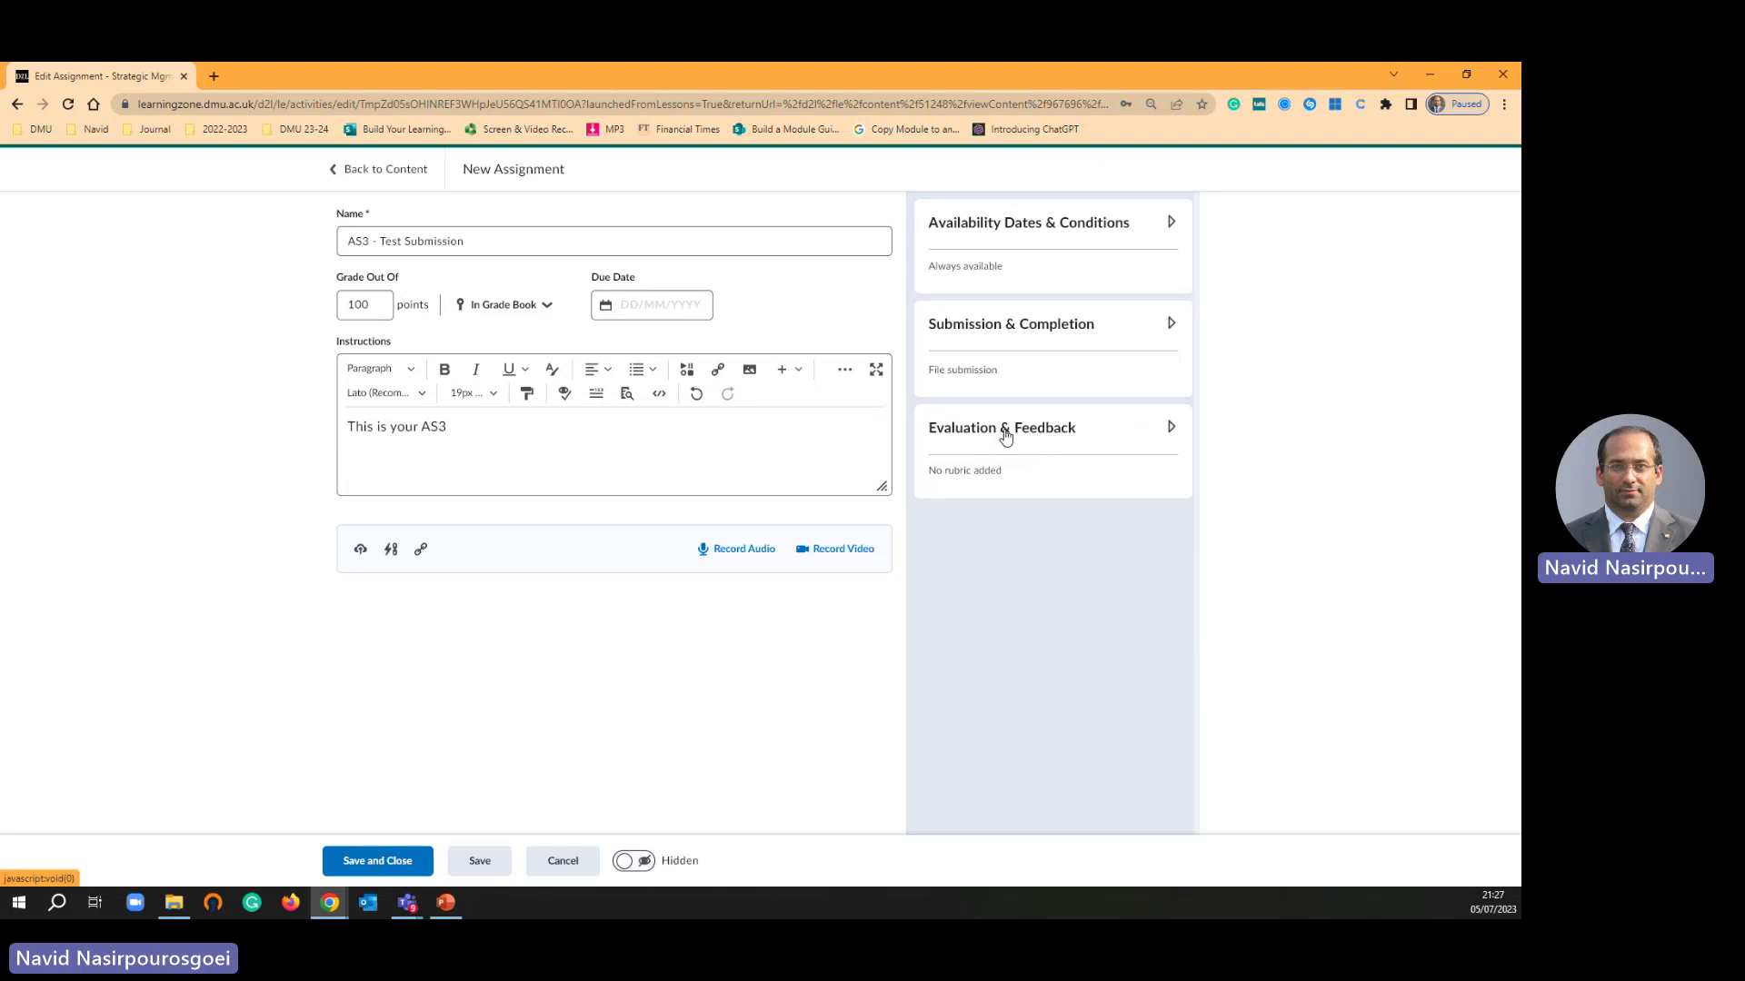
- Under Evaluation & Feedback's Manage Turnitin, tick Enable Similarity Report for the AS3 folder
click(1006, 434)
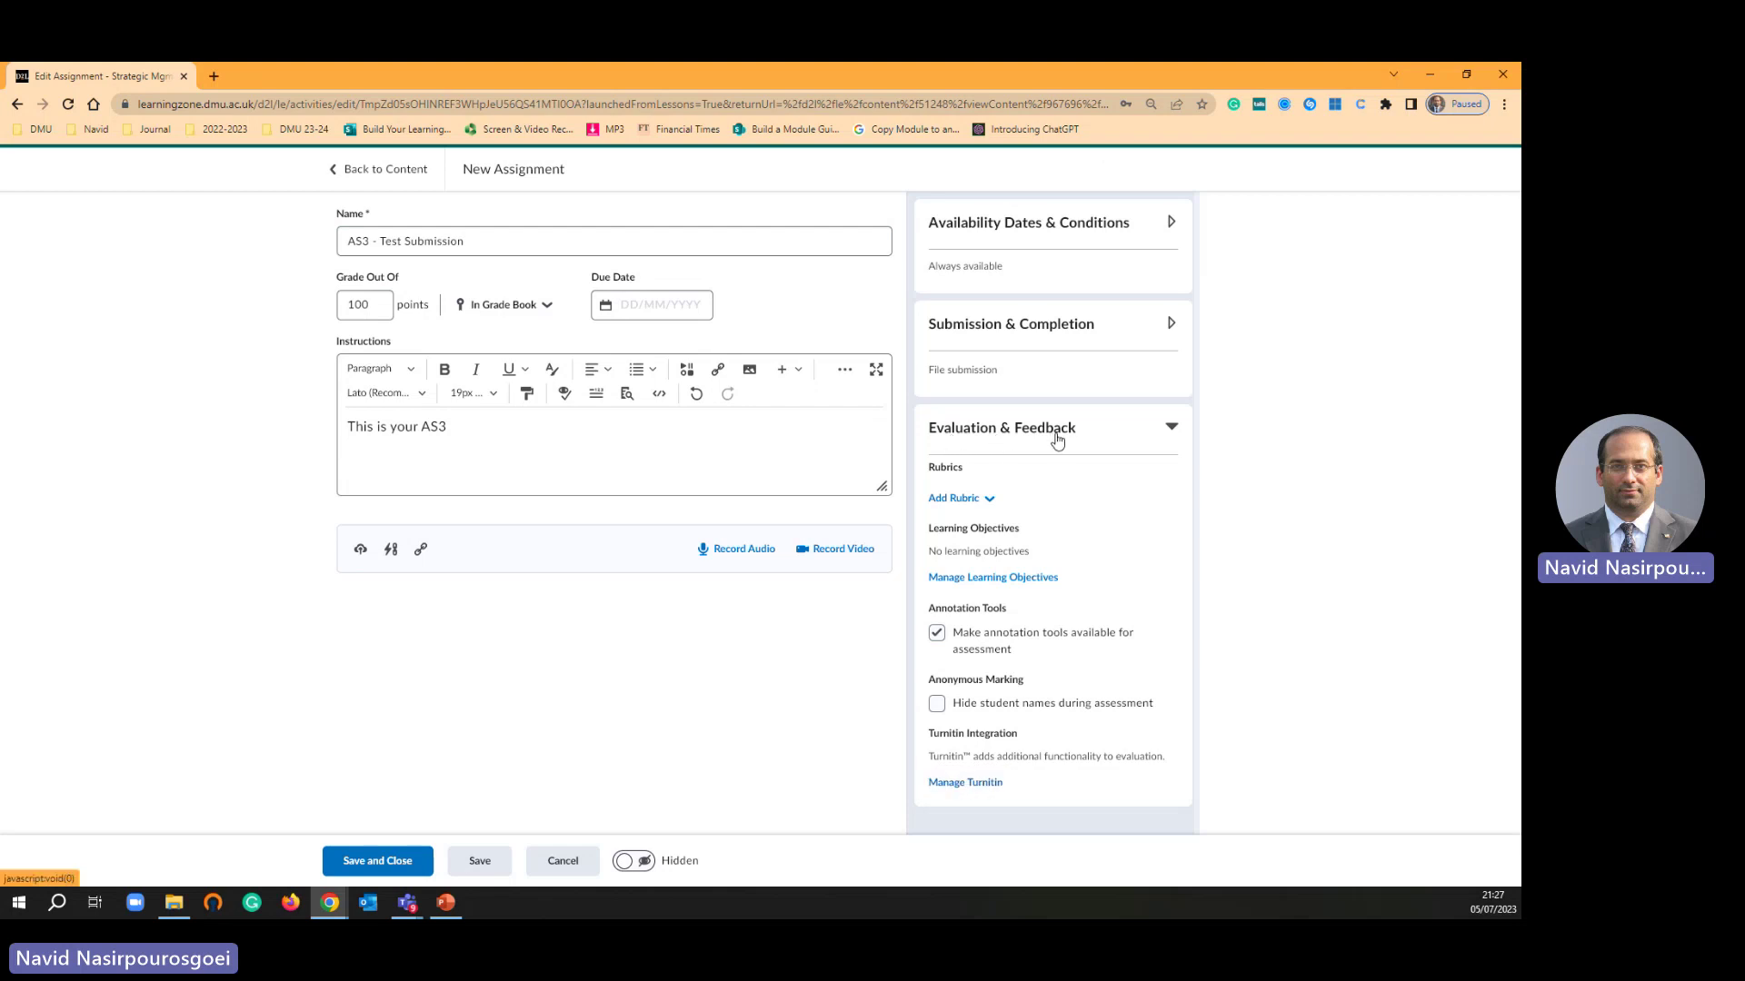
click(979, 787)
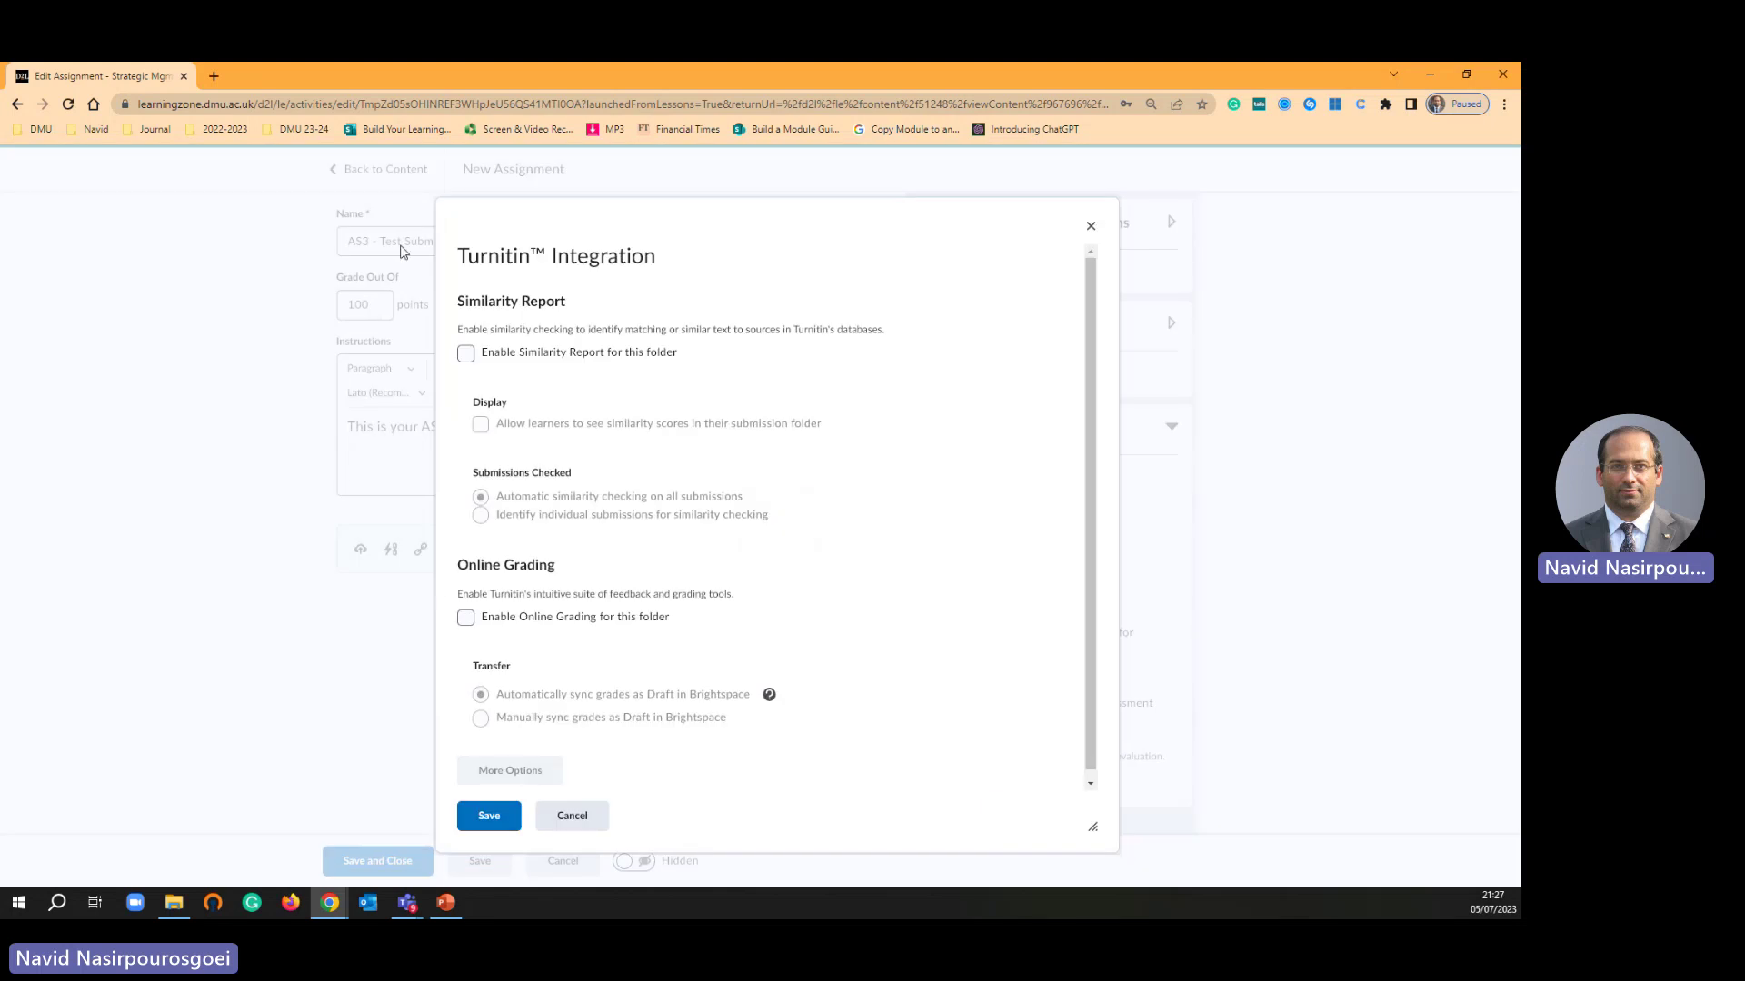
click(467, 354)
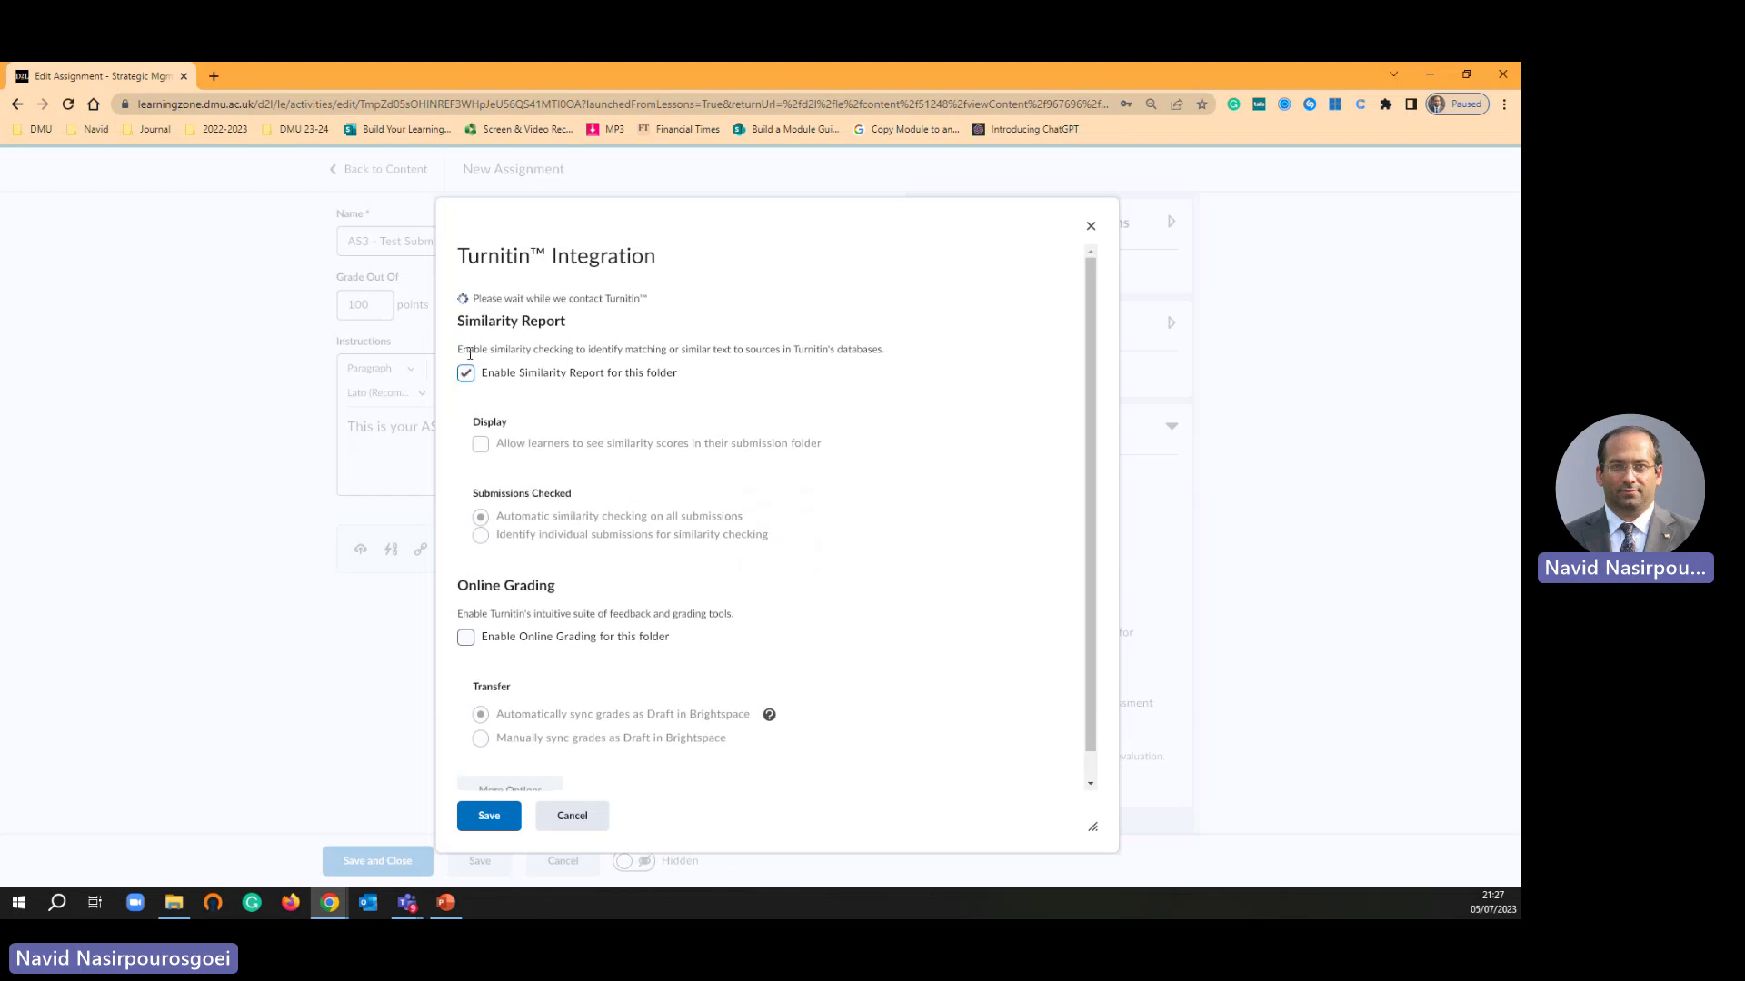
scroll(529, 625, down, 1)
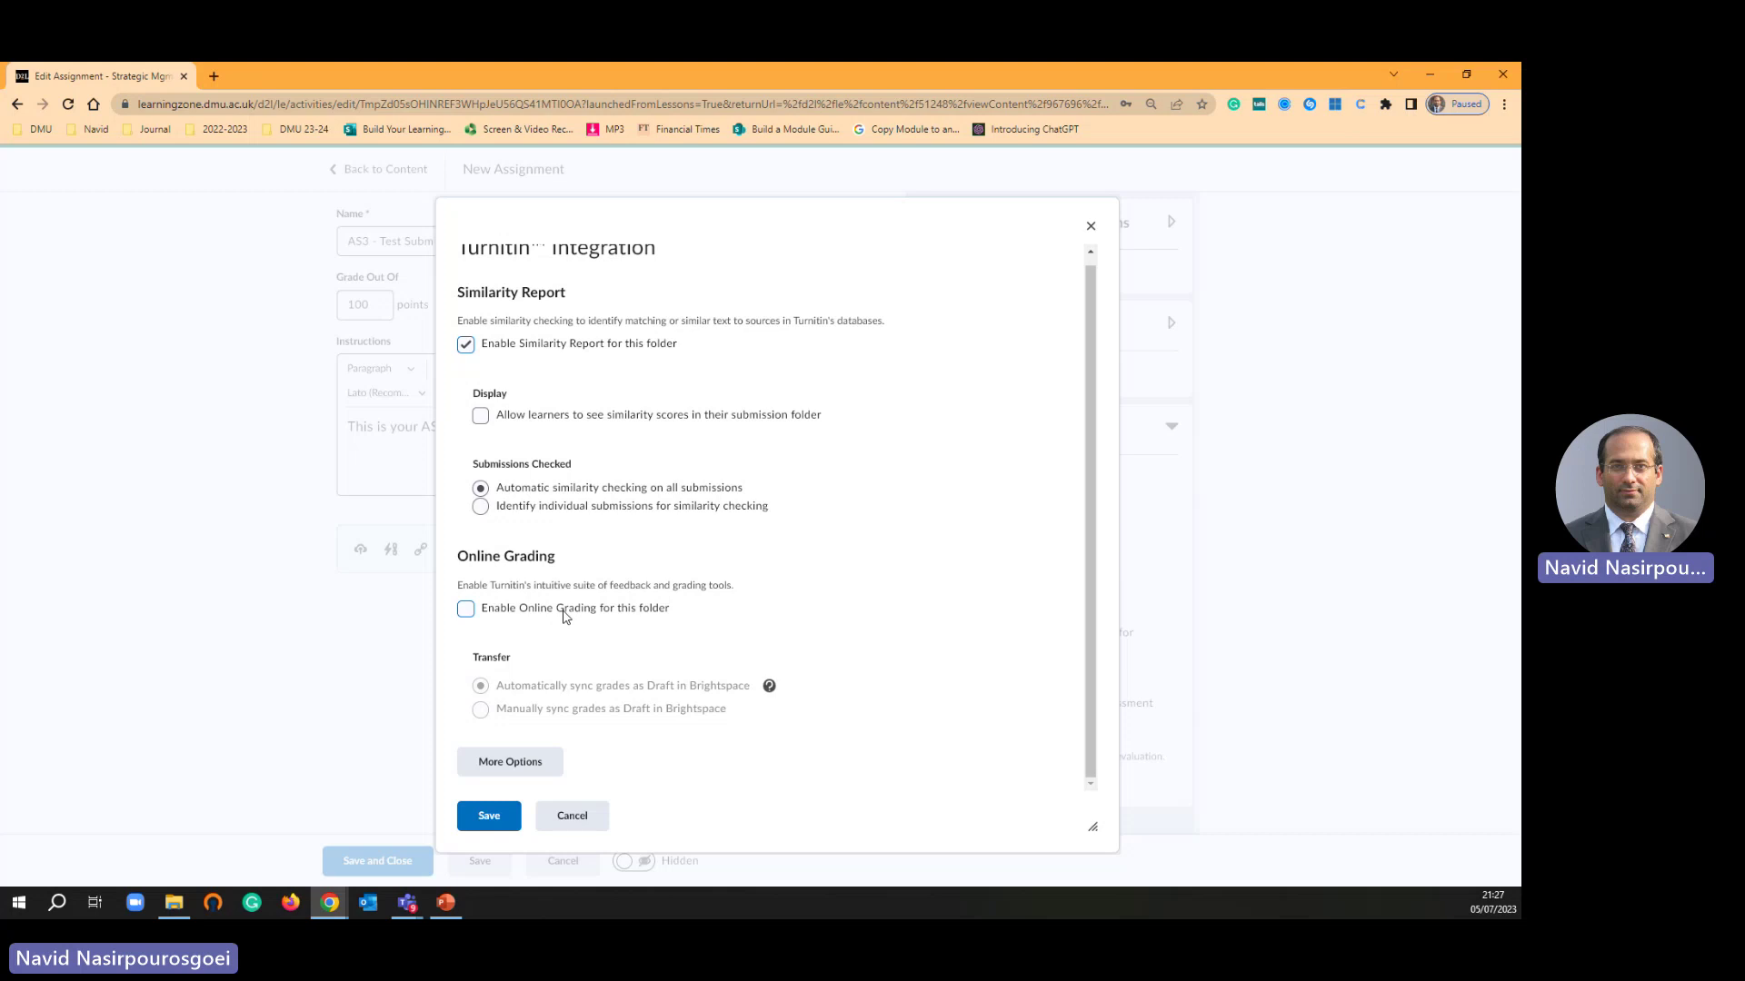
- Open Turnitin's More Options window, centre it, and leave Attach a rubric unticked
click(515, 772)
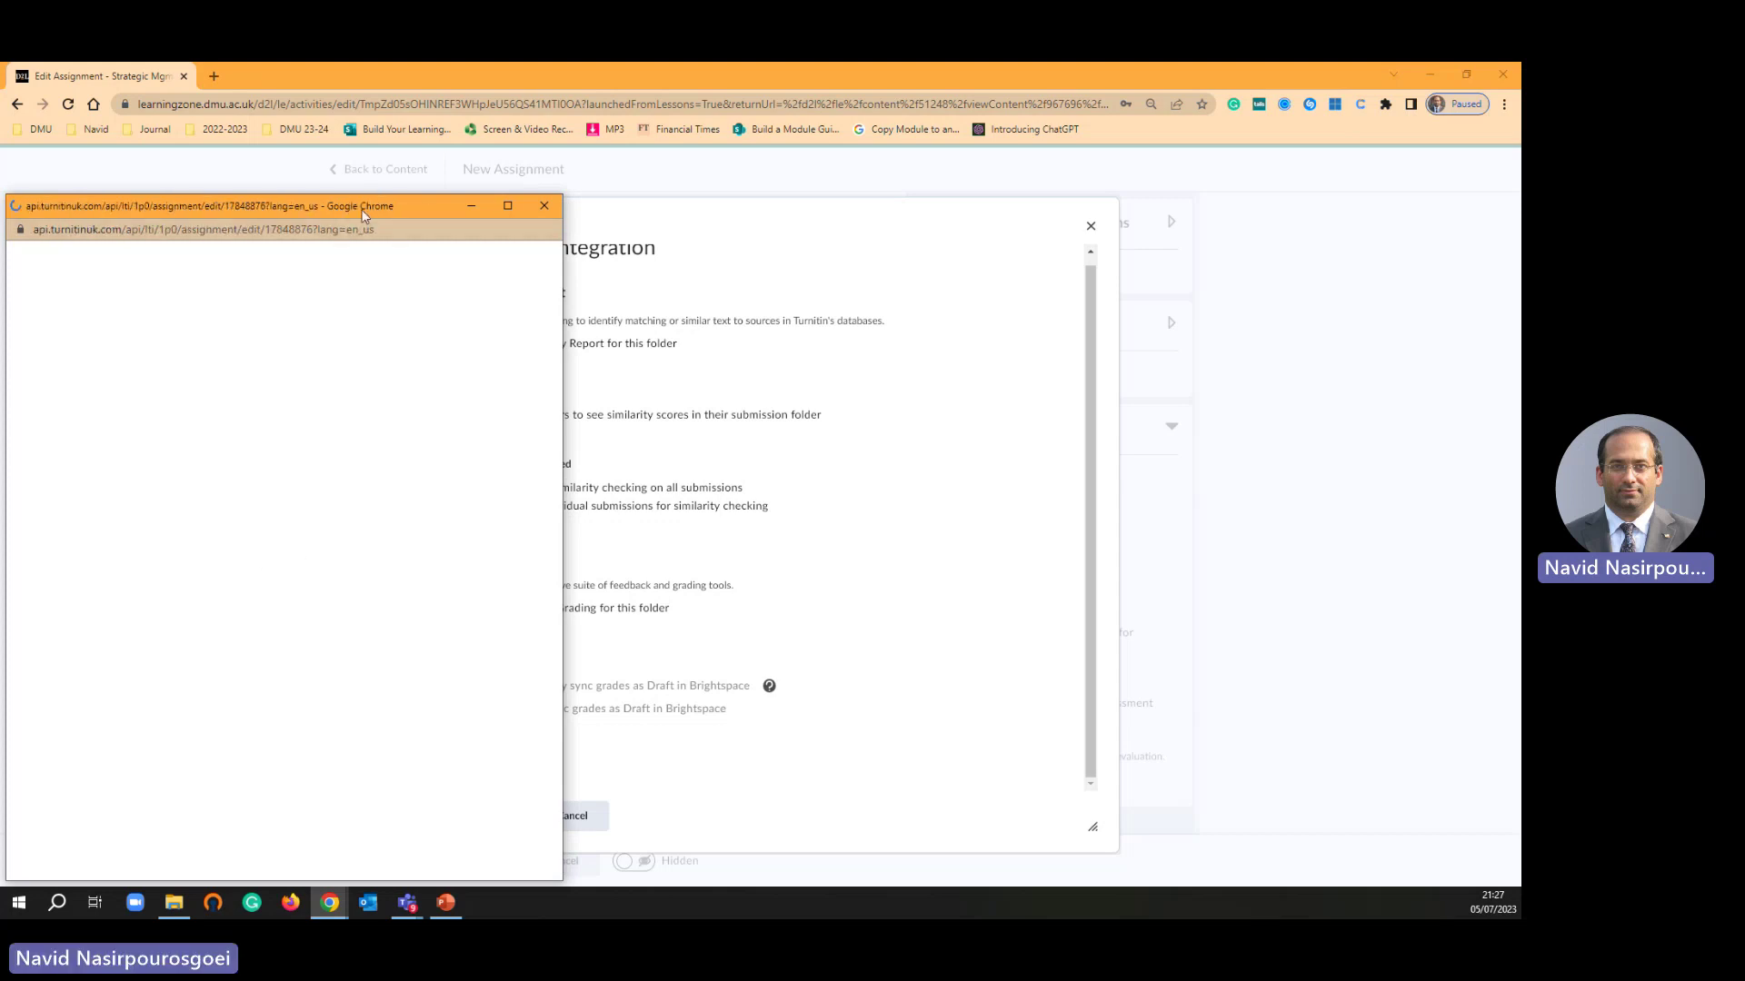
drag(362, 214, 698, 178)
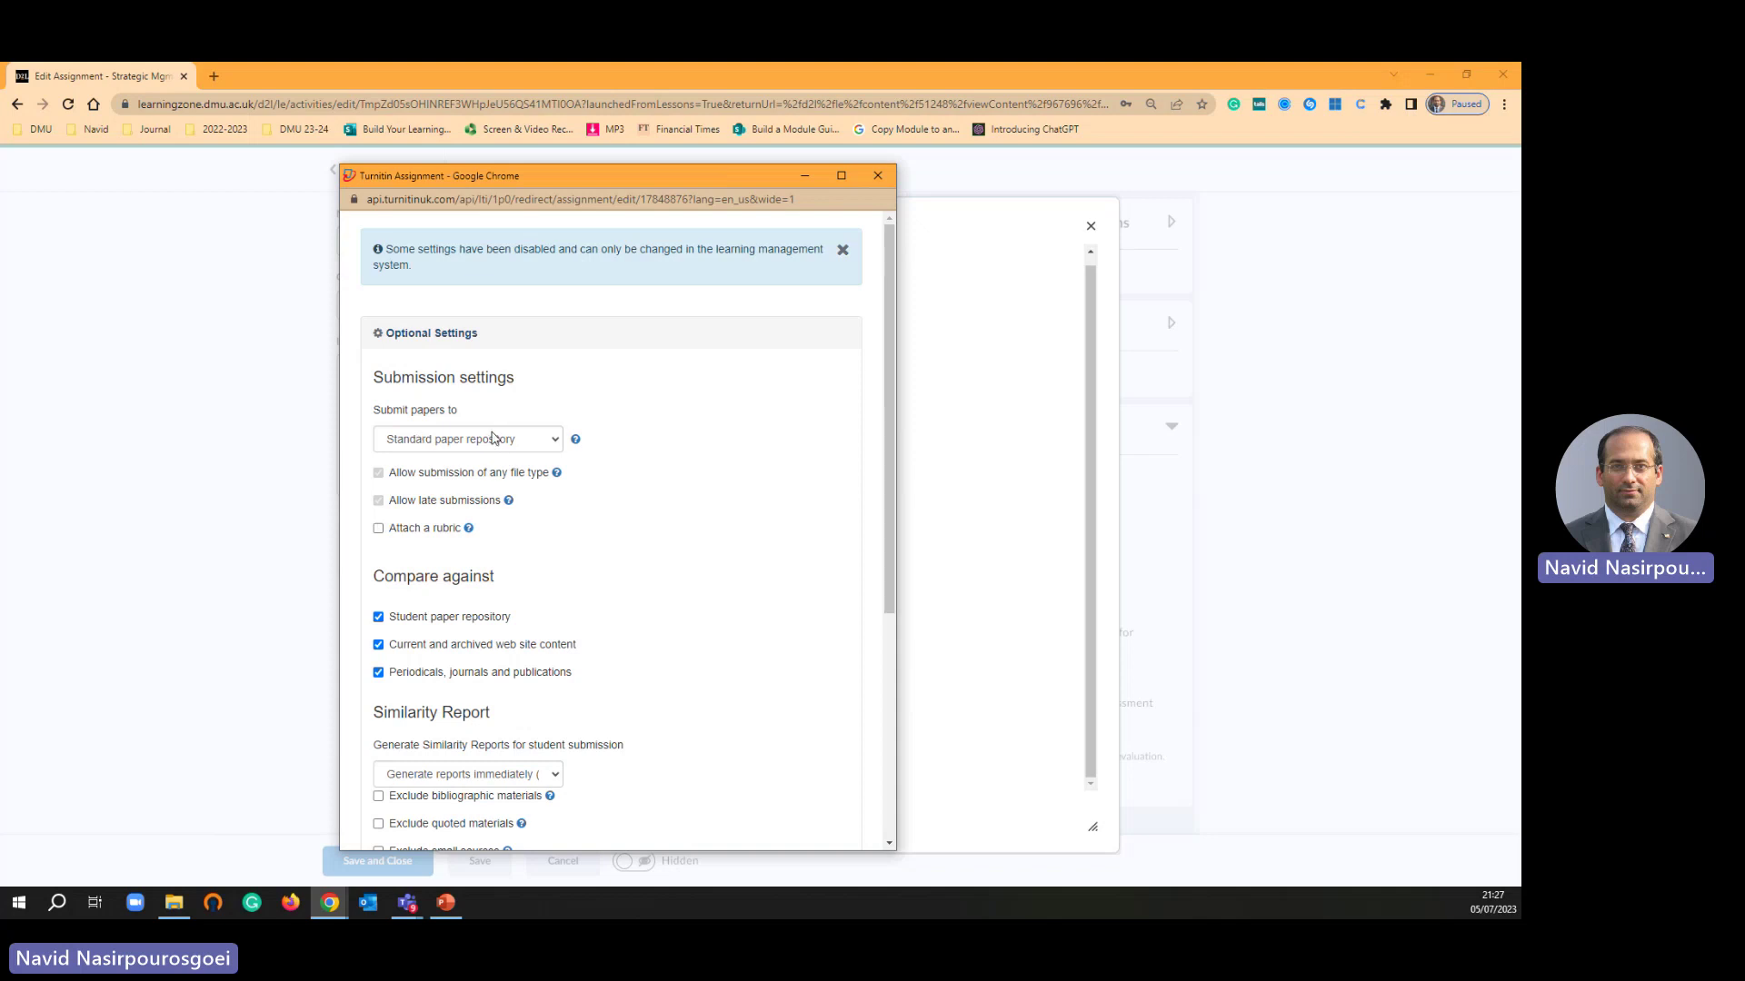
click(380, 531)
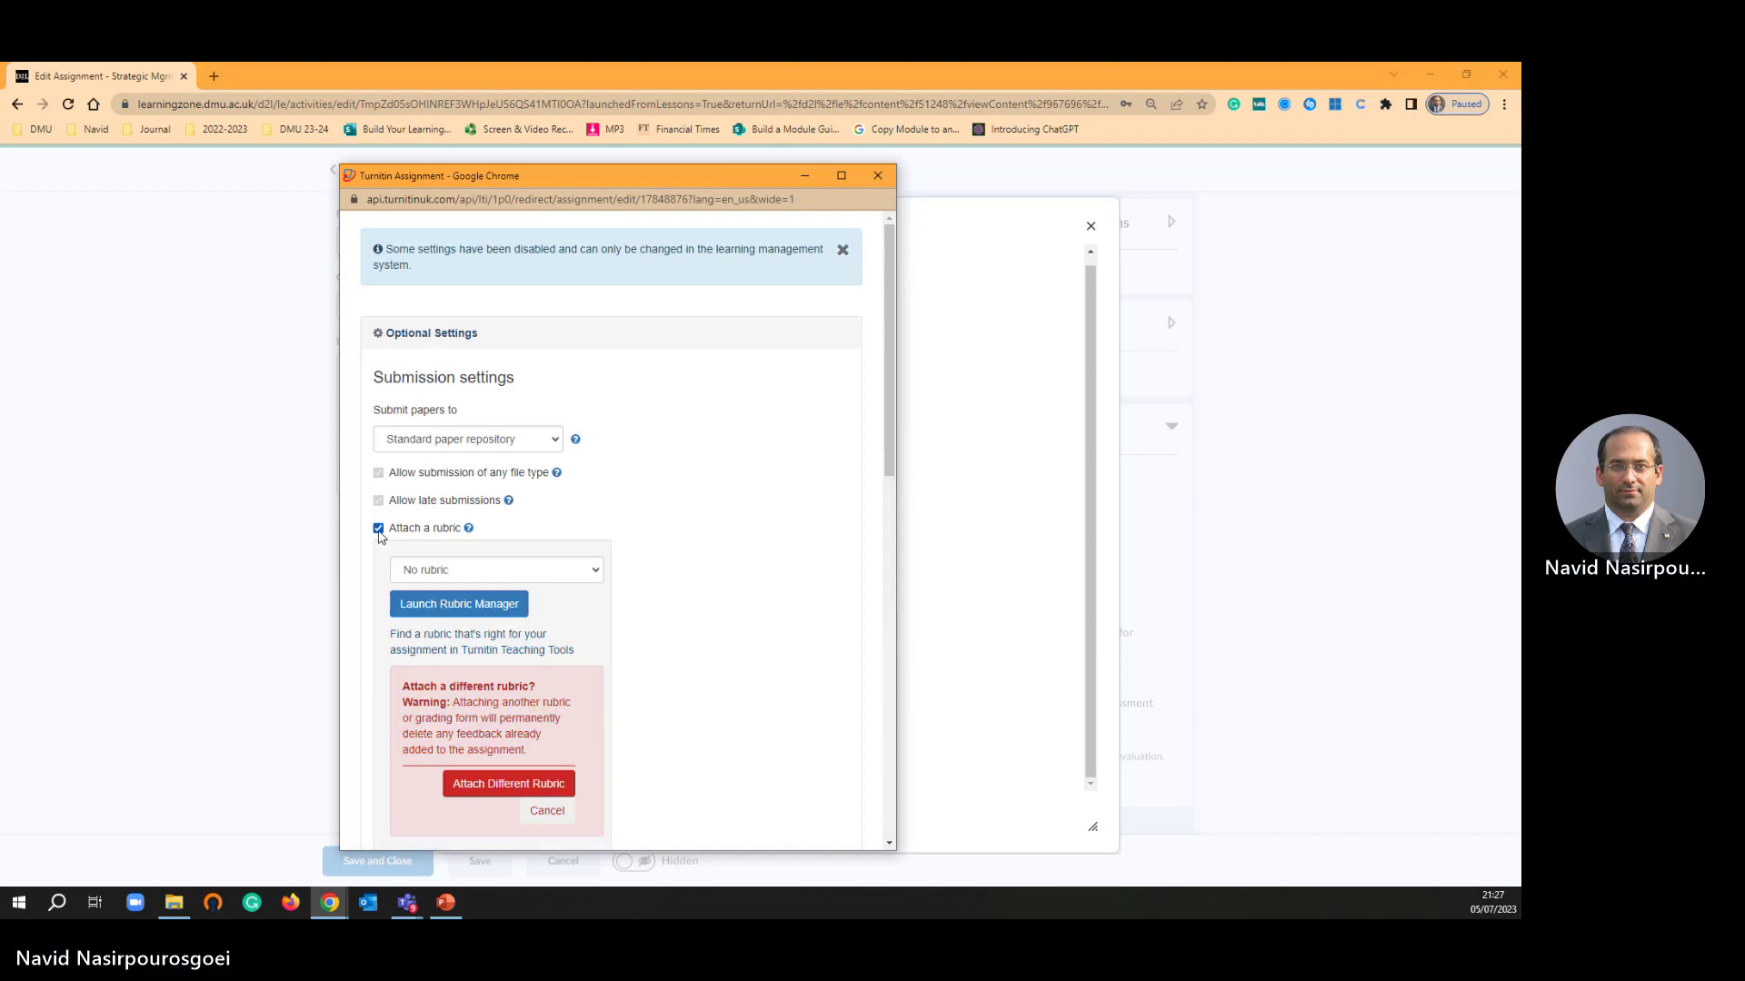
click(579, 576)
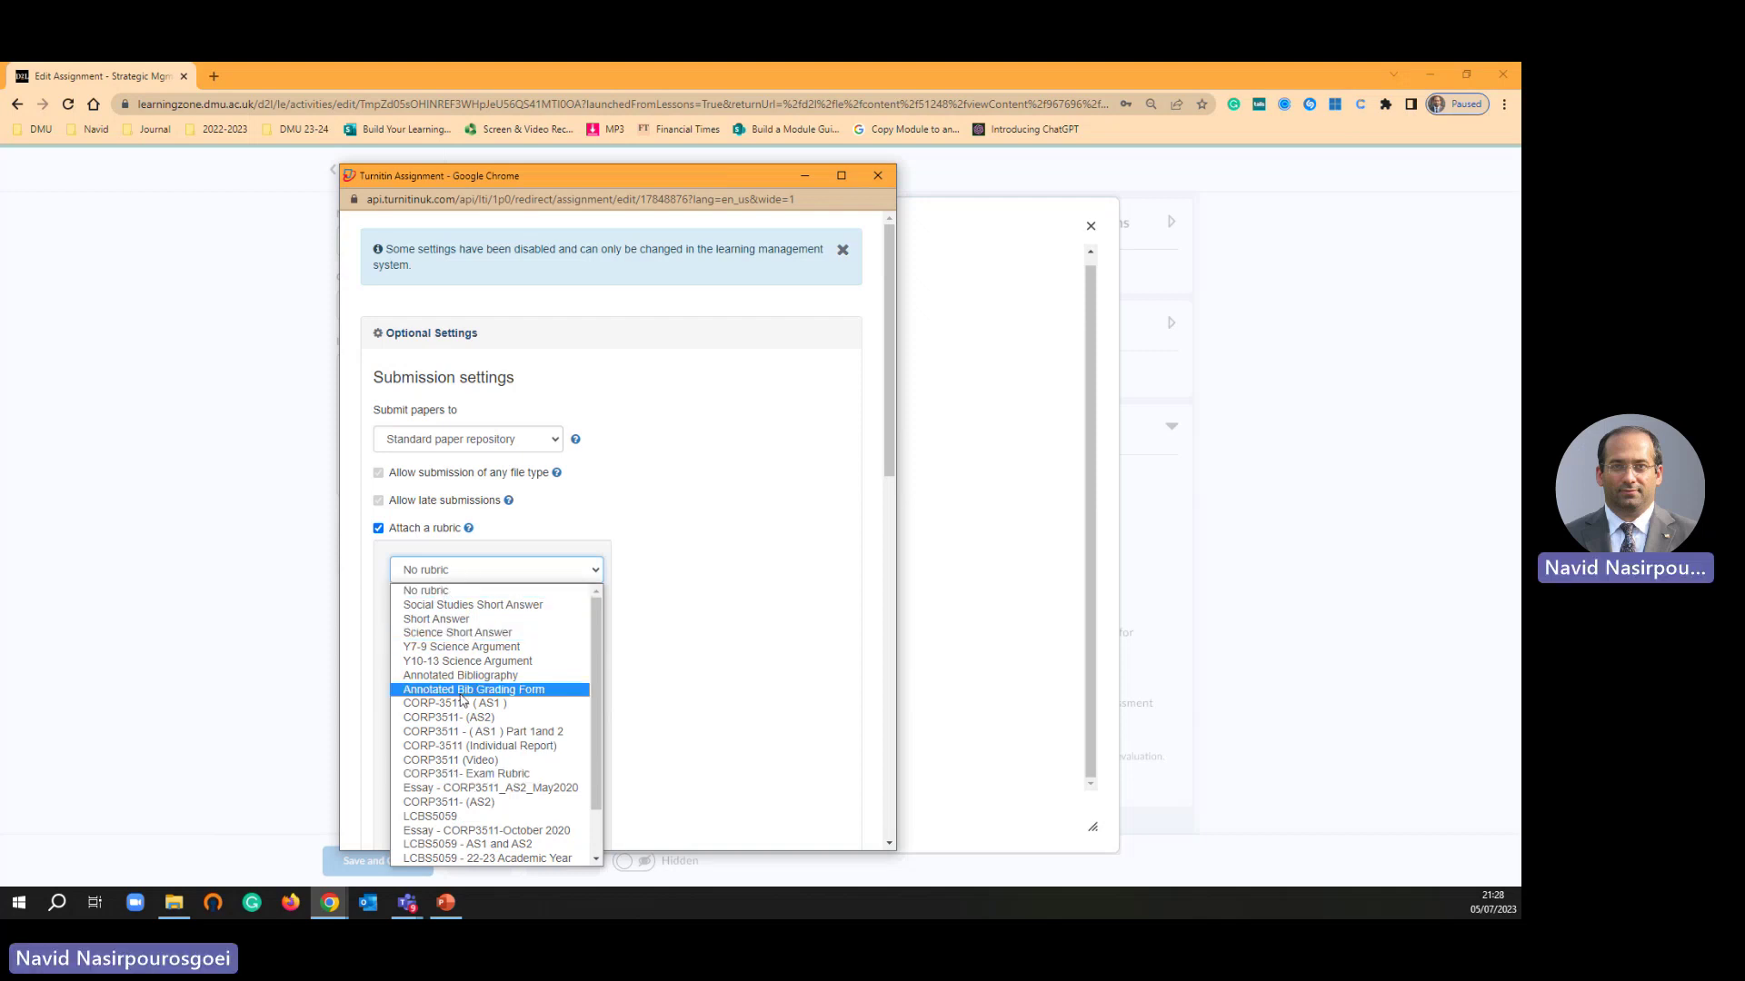
click(459, 591)
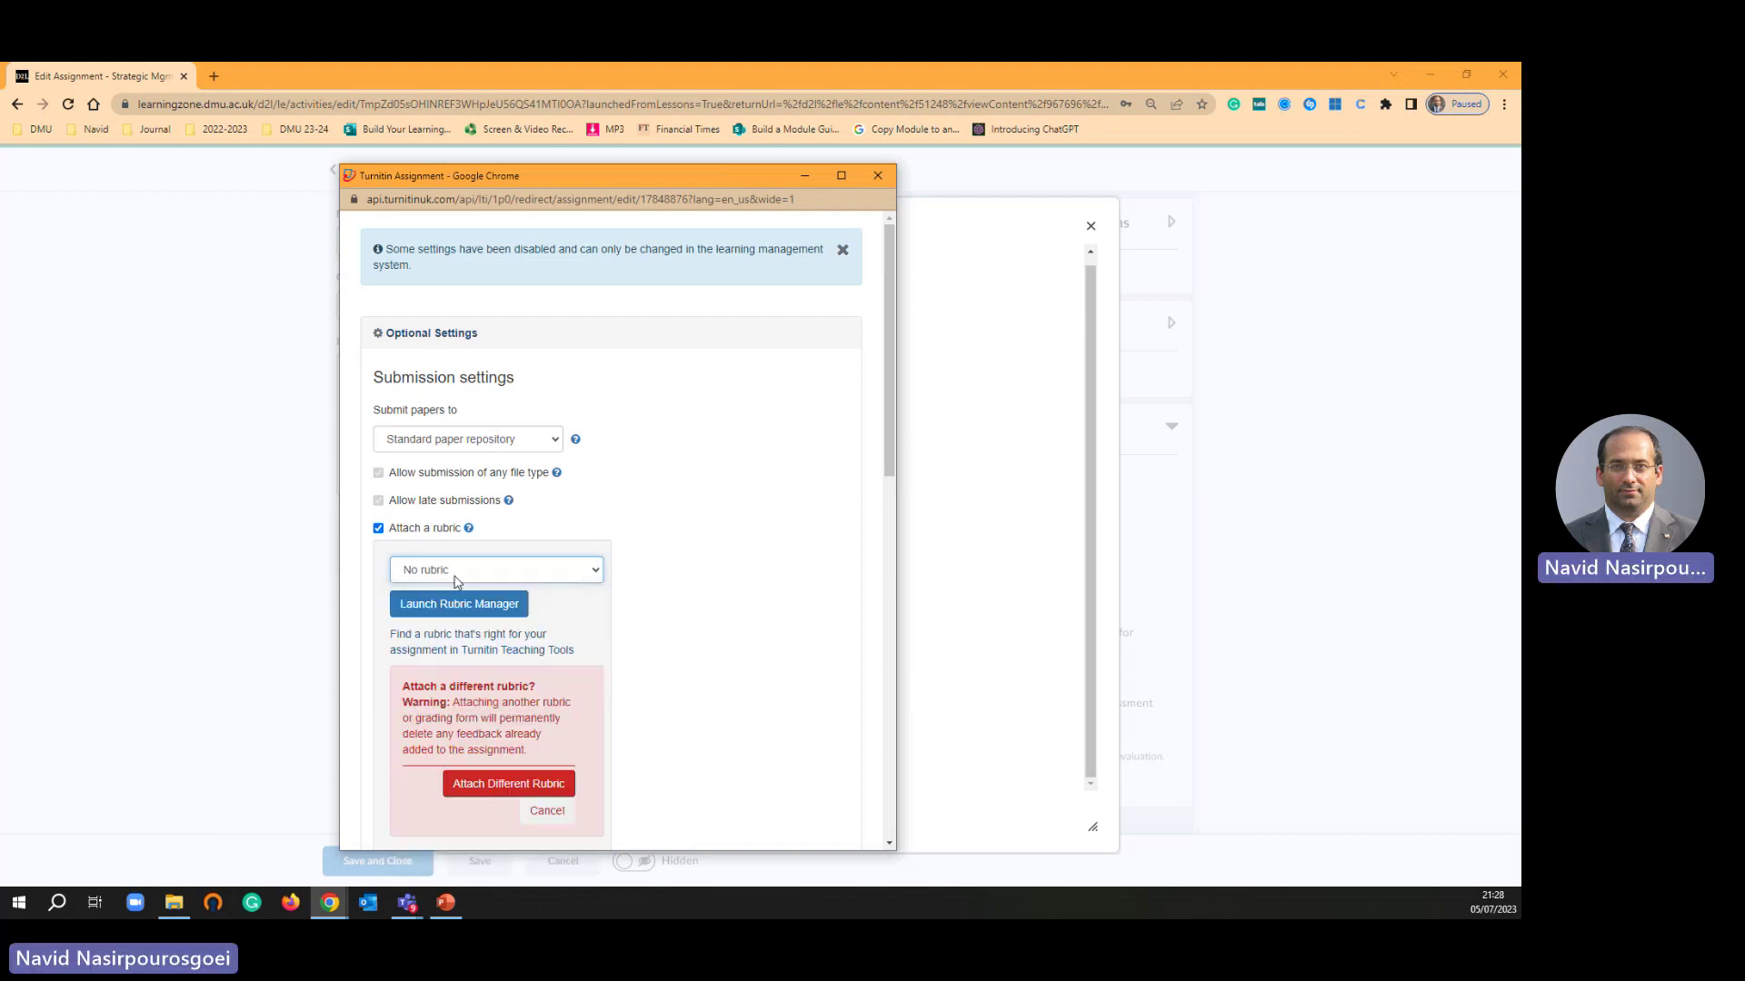
click(379, 528)
scroll(463, 584, down, 1)
scroll(464, 584, down, 2)
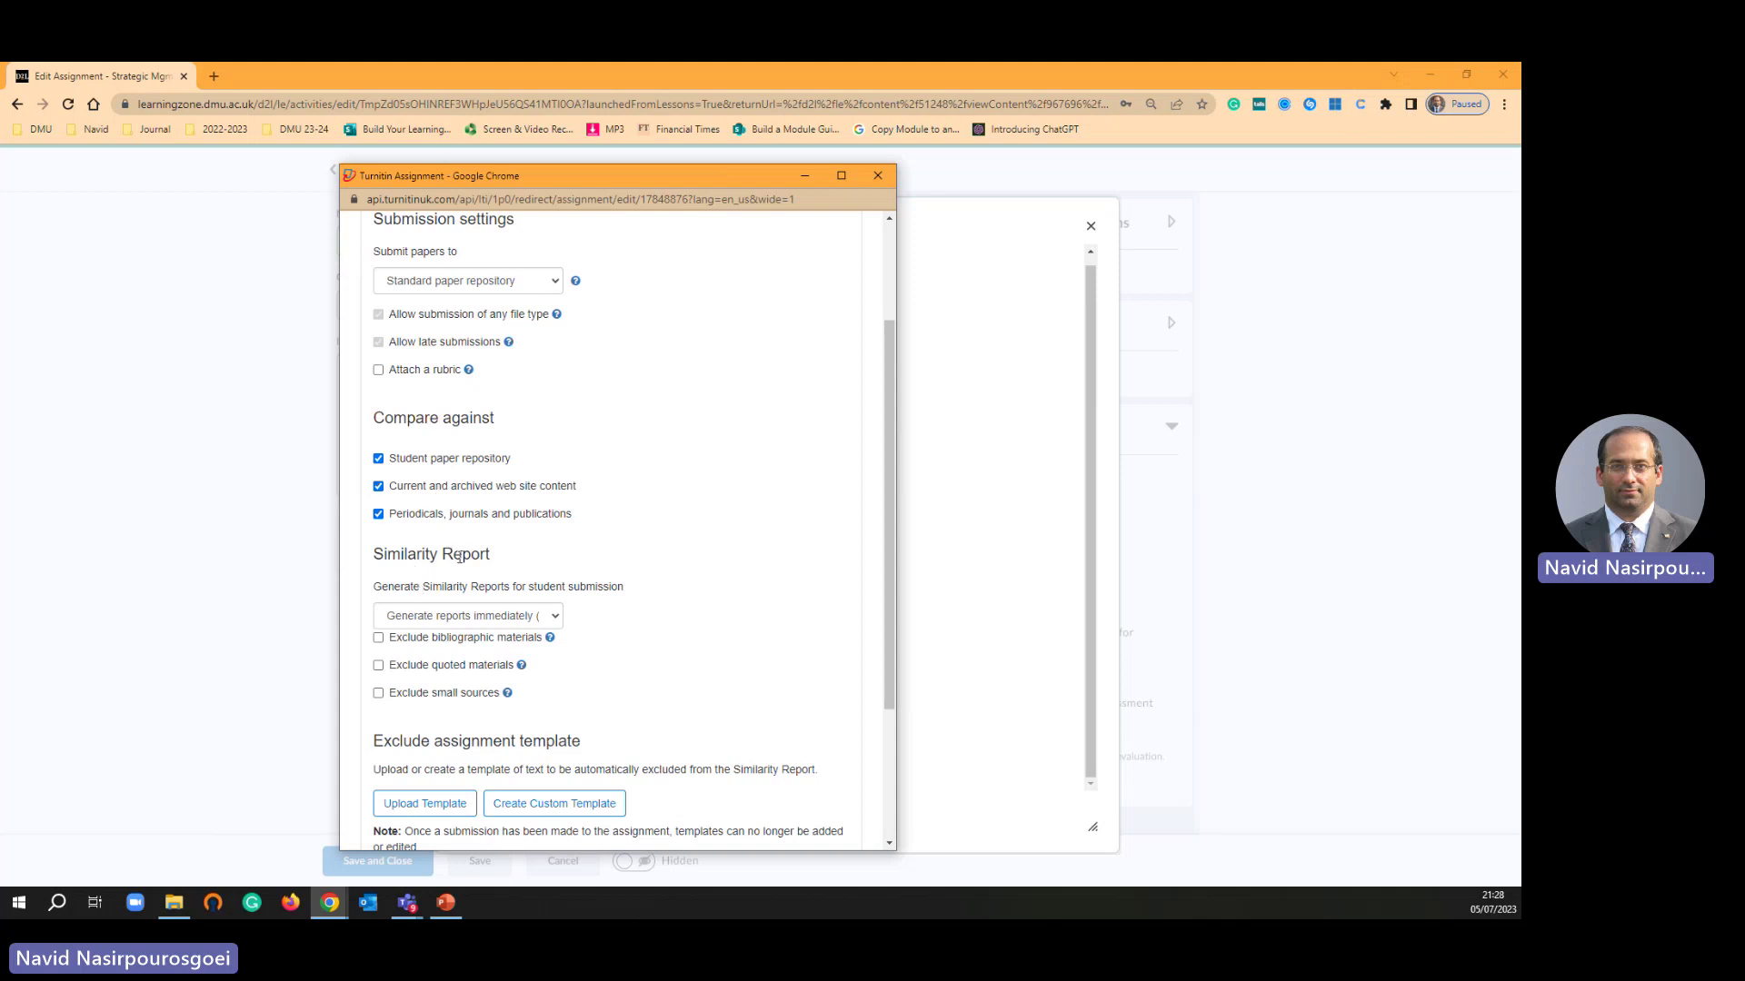
click(554, 621)
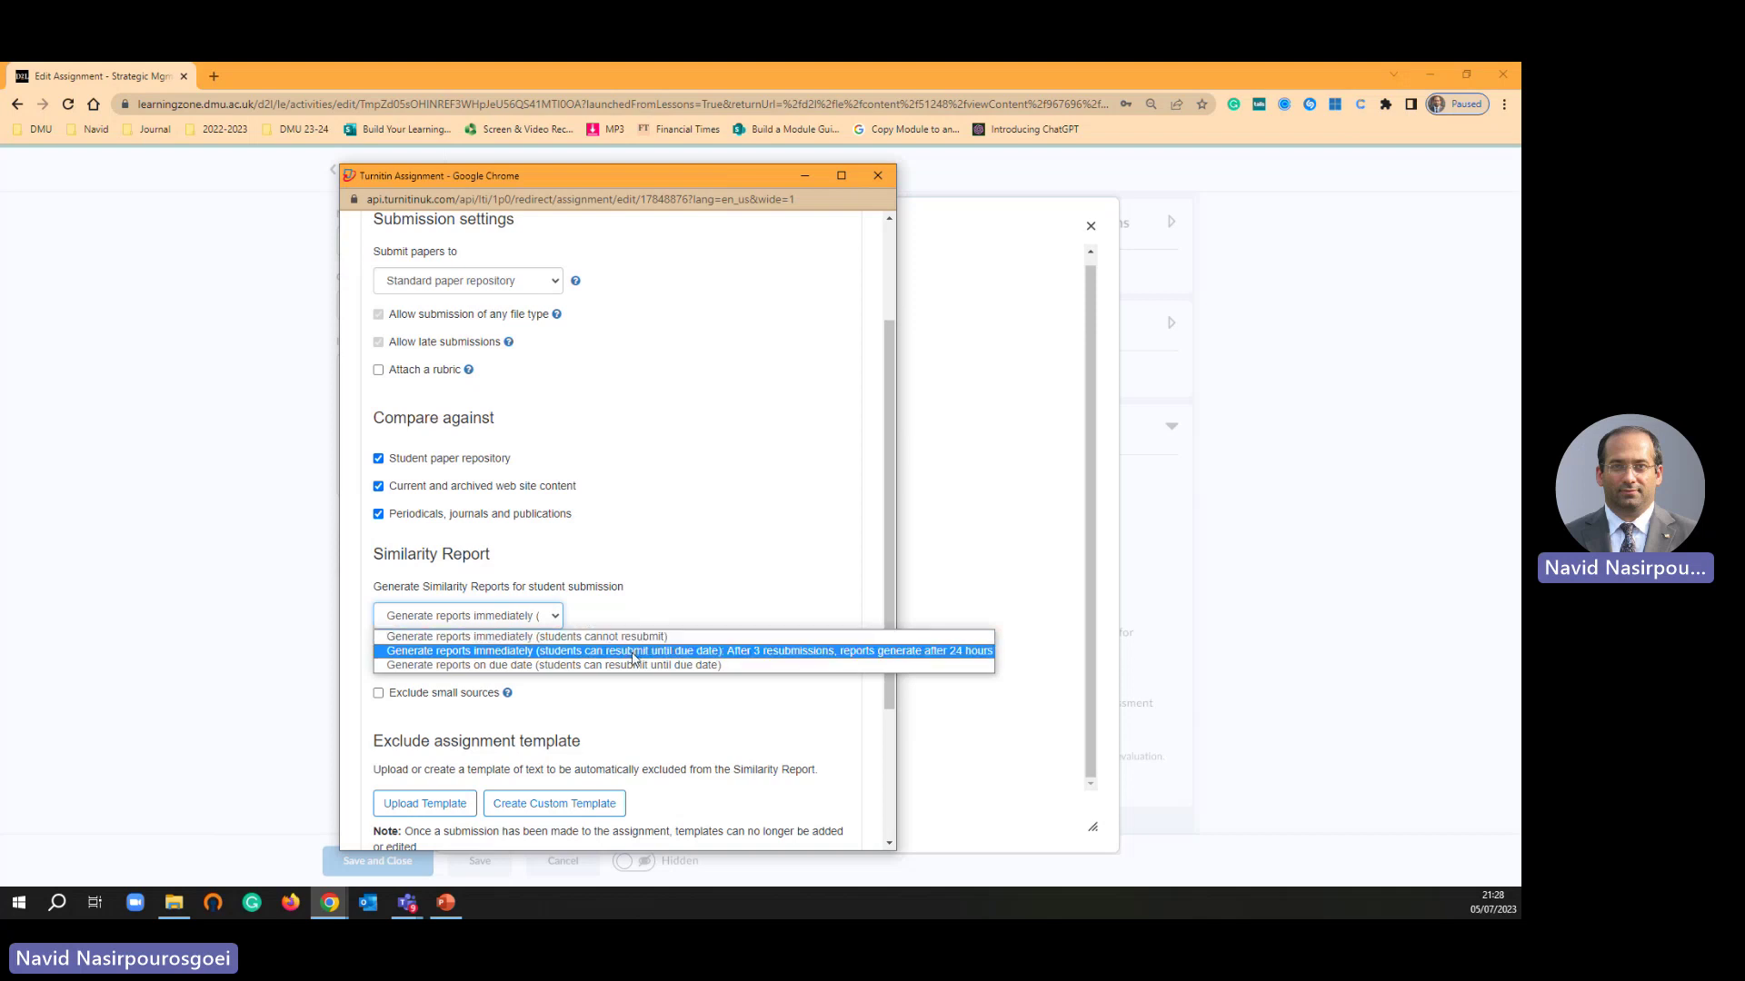
click(671, 654)
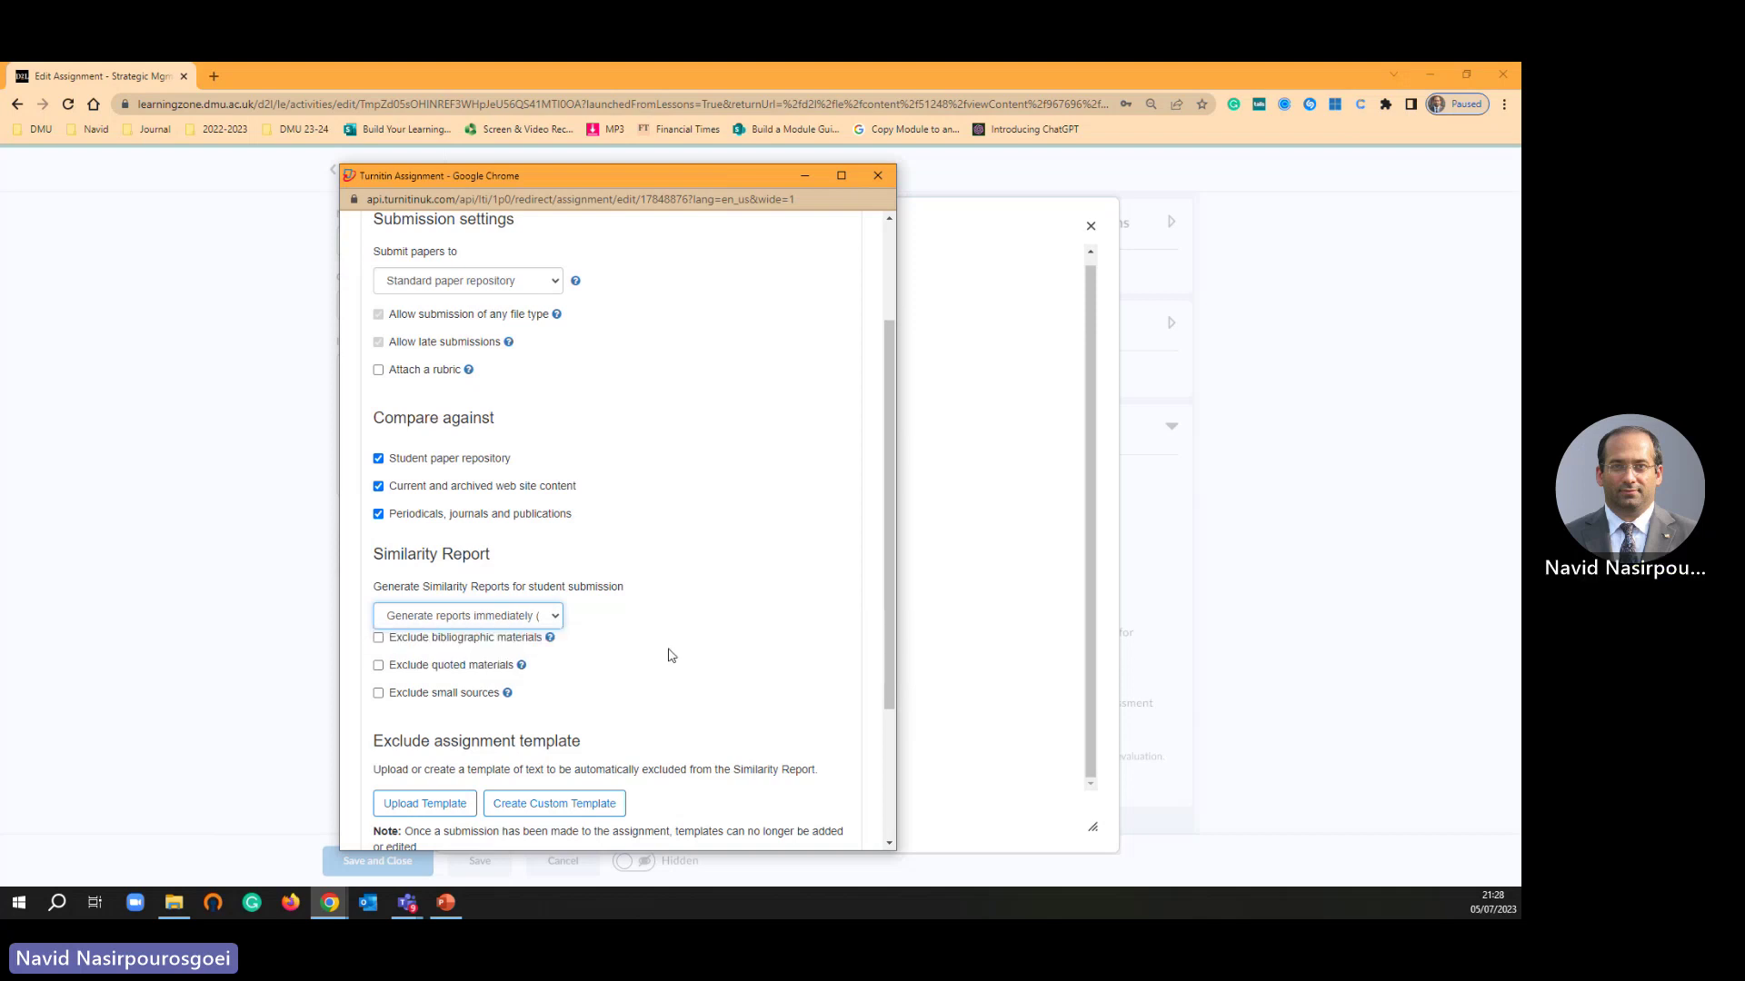
scroll(459, 672, down, 1)
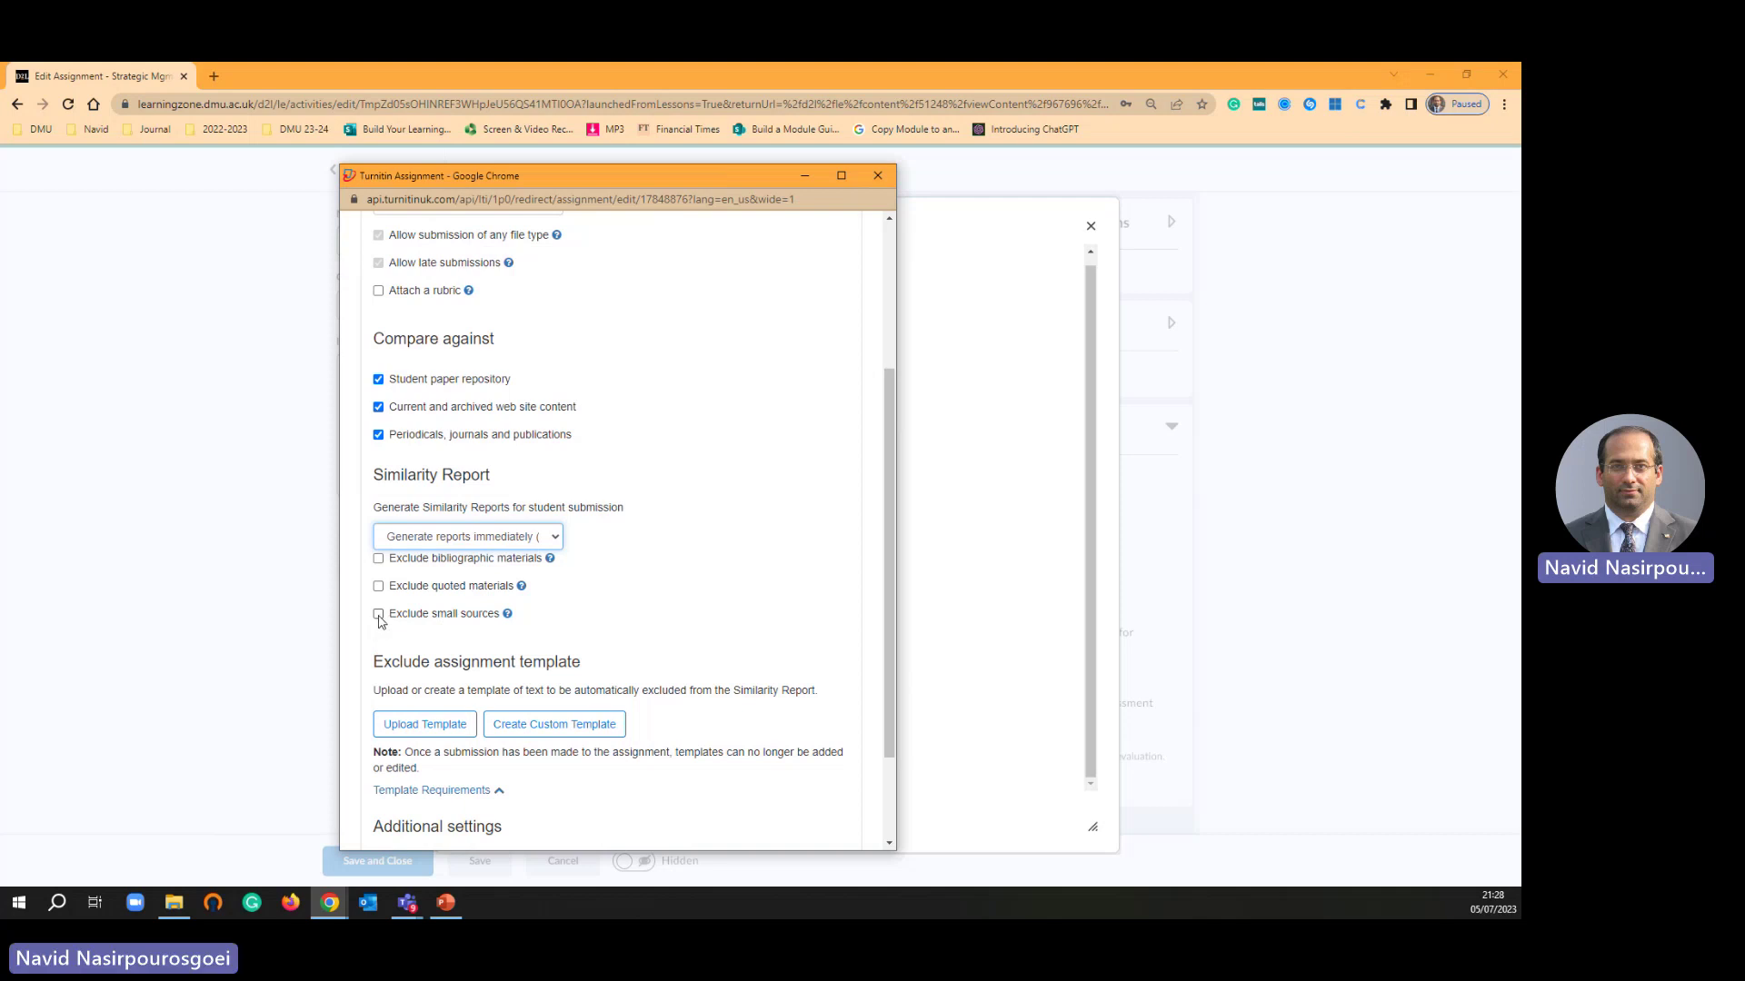
- Tick Exclude small sources by Words and select the threshold field to set 5 words
click(379, 615)
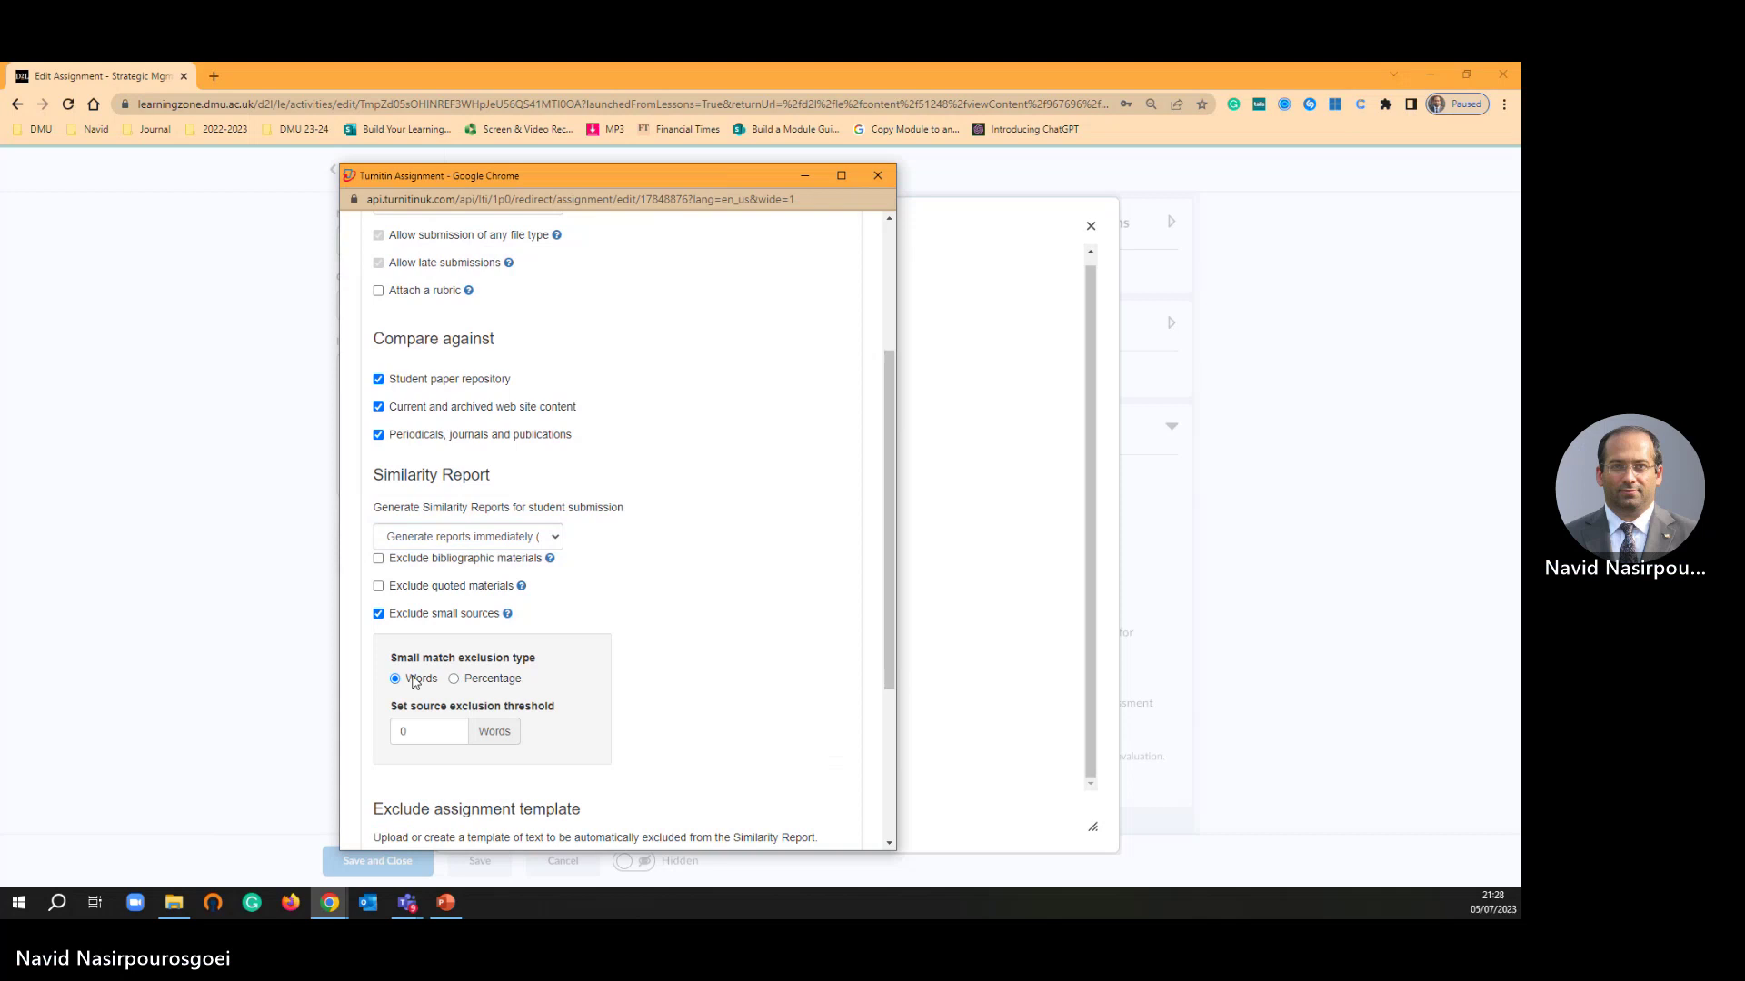
double_click(435, 732)
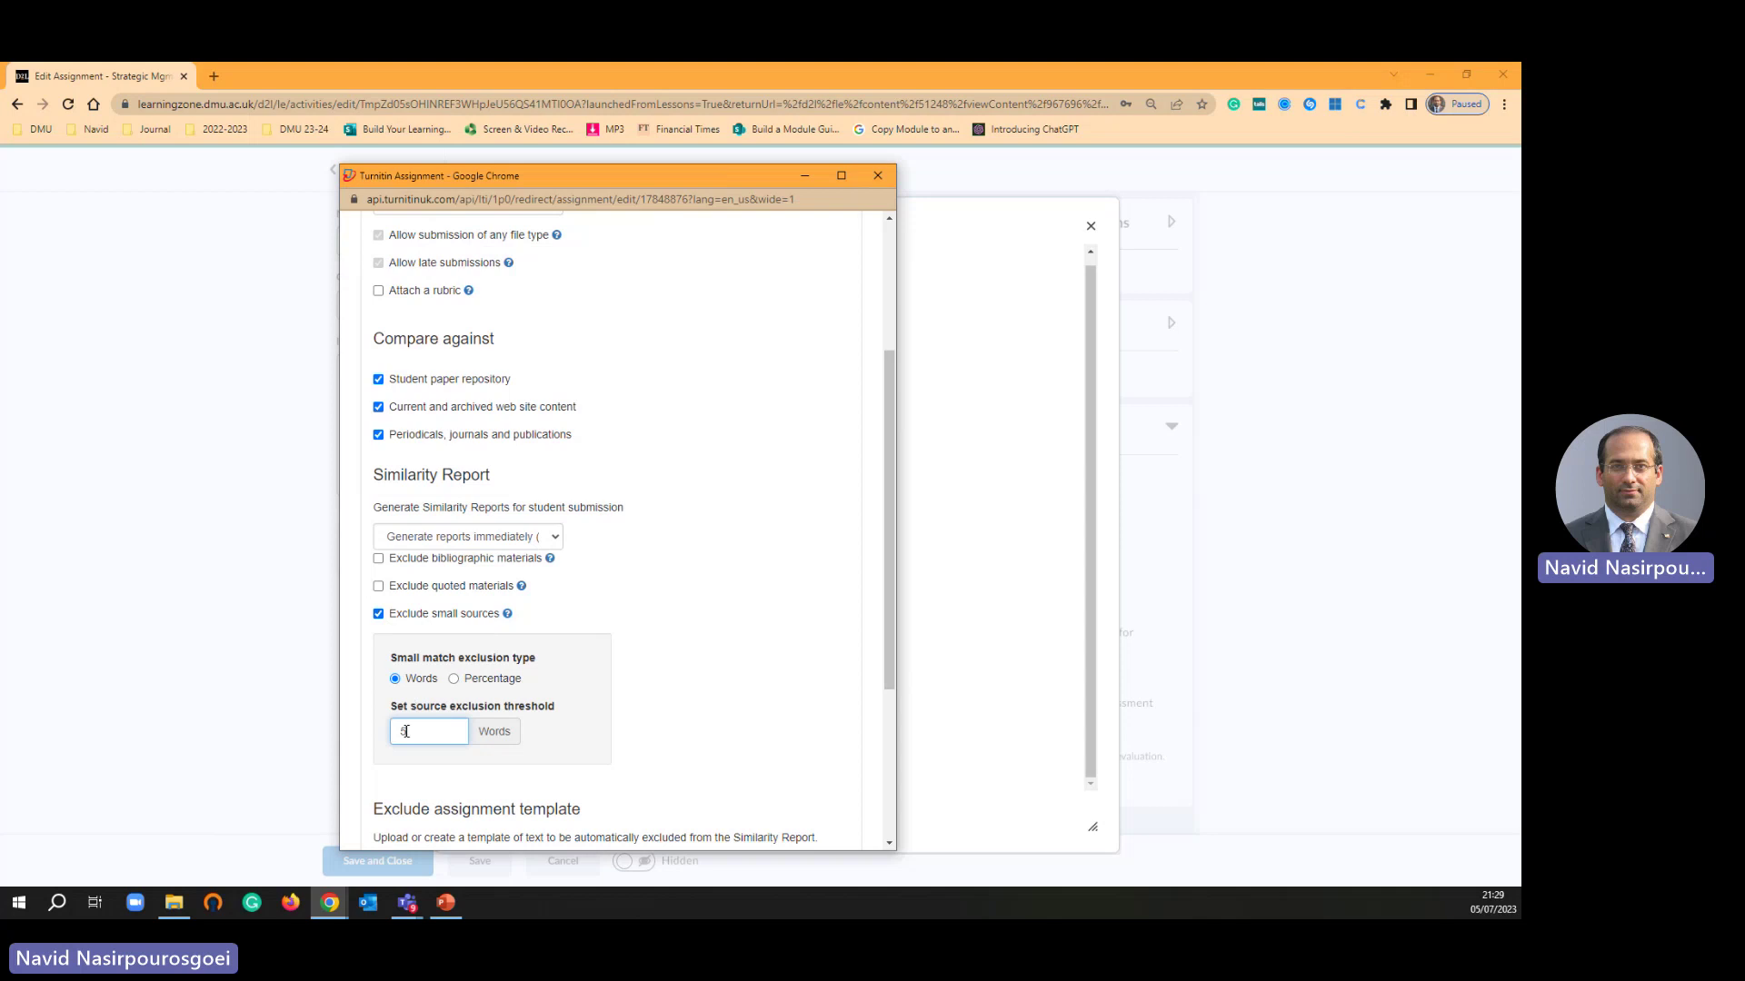
scroll(591, 718, down, 2)
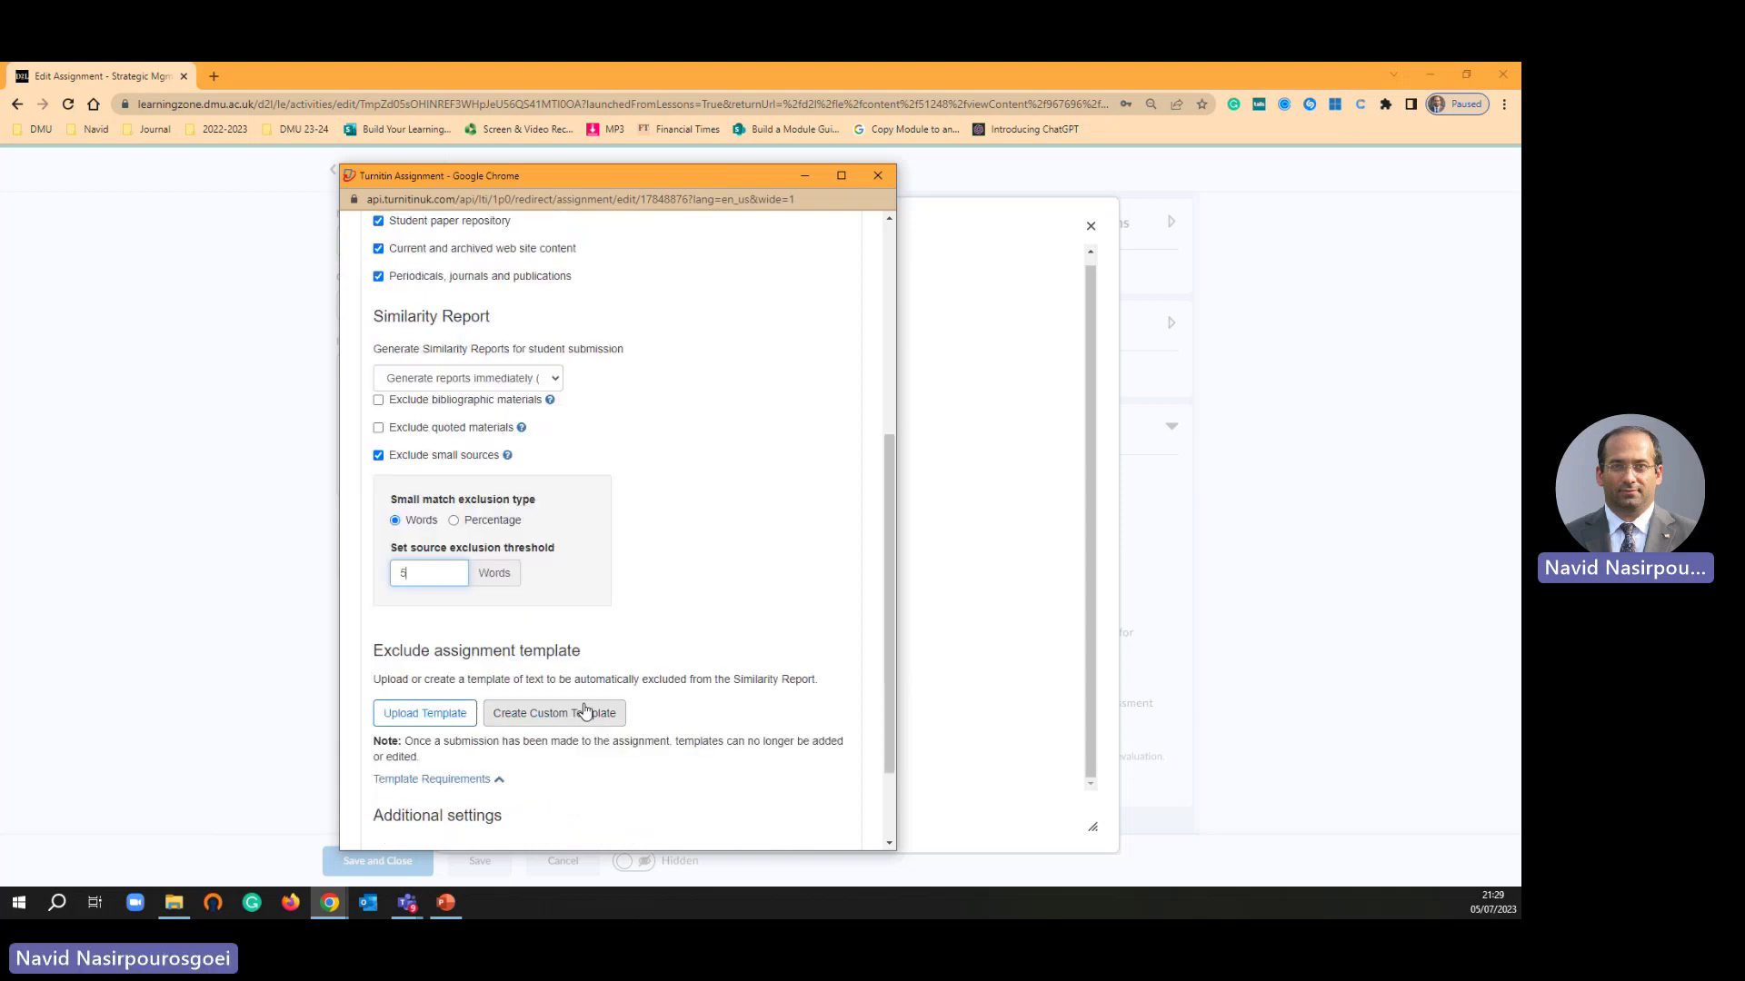
scroll(584, 711, down, 1)
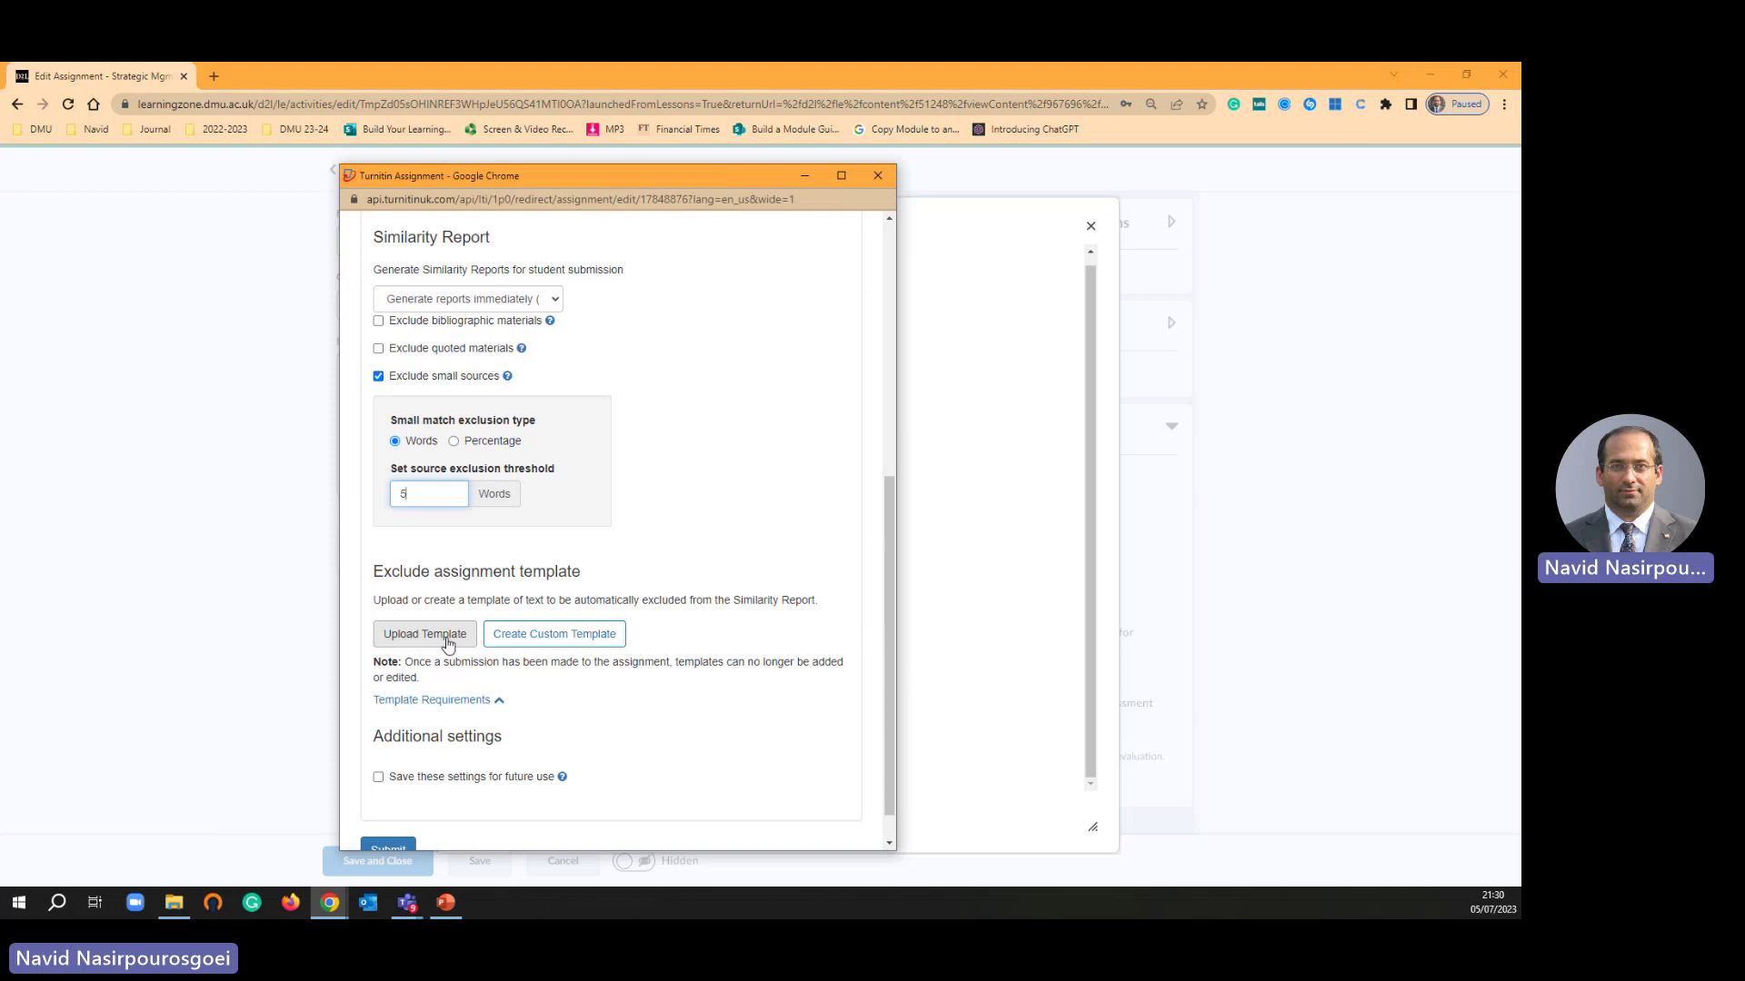
- Submit the Turnitin similarity report settings, then save and close AS3 - Test Submission
scroll(455, 650, down, 1)
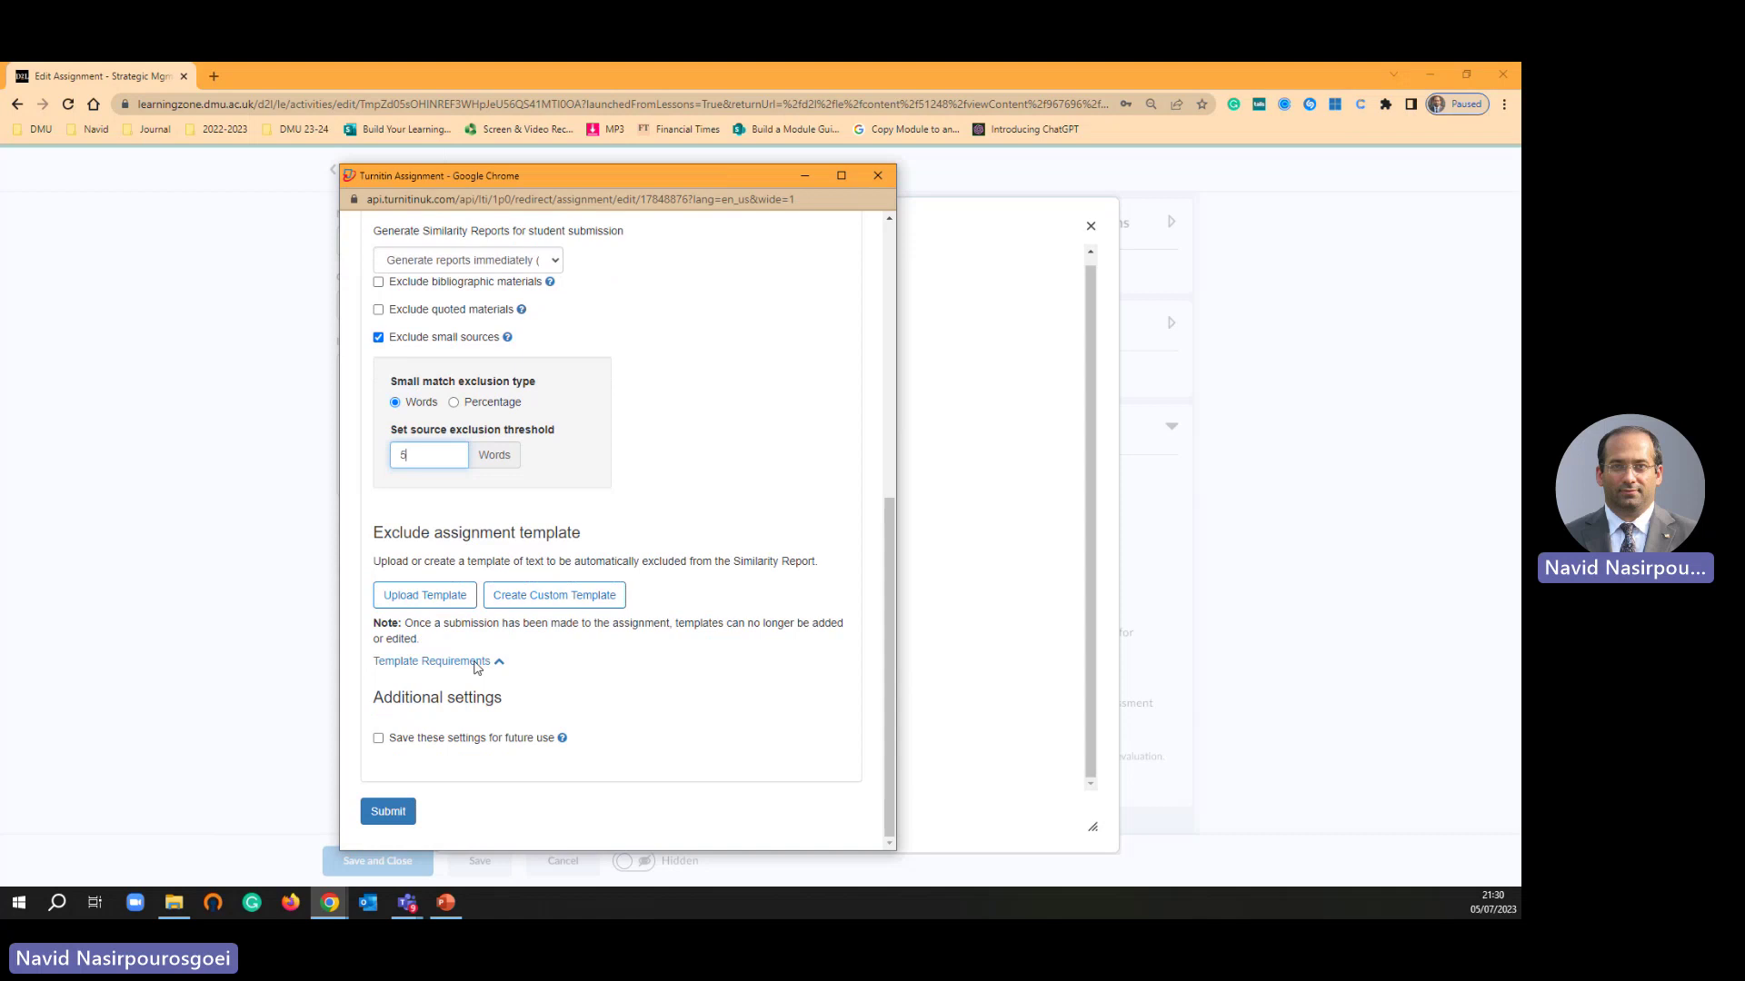
click(389, 813)
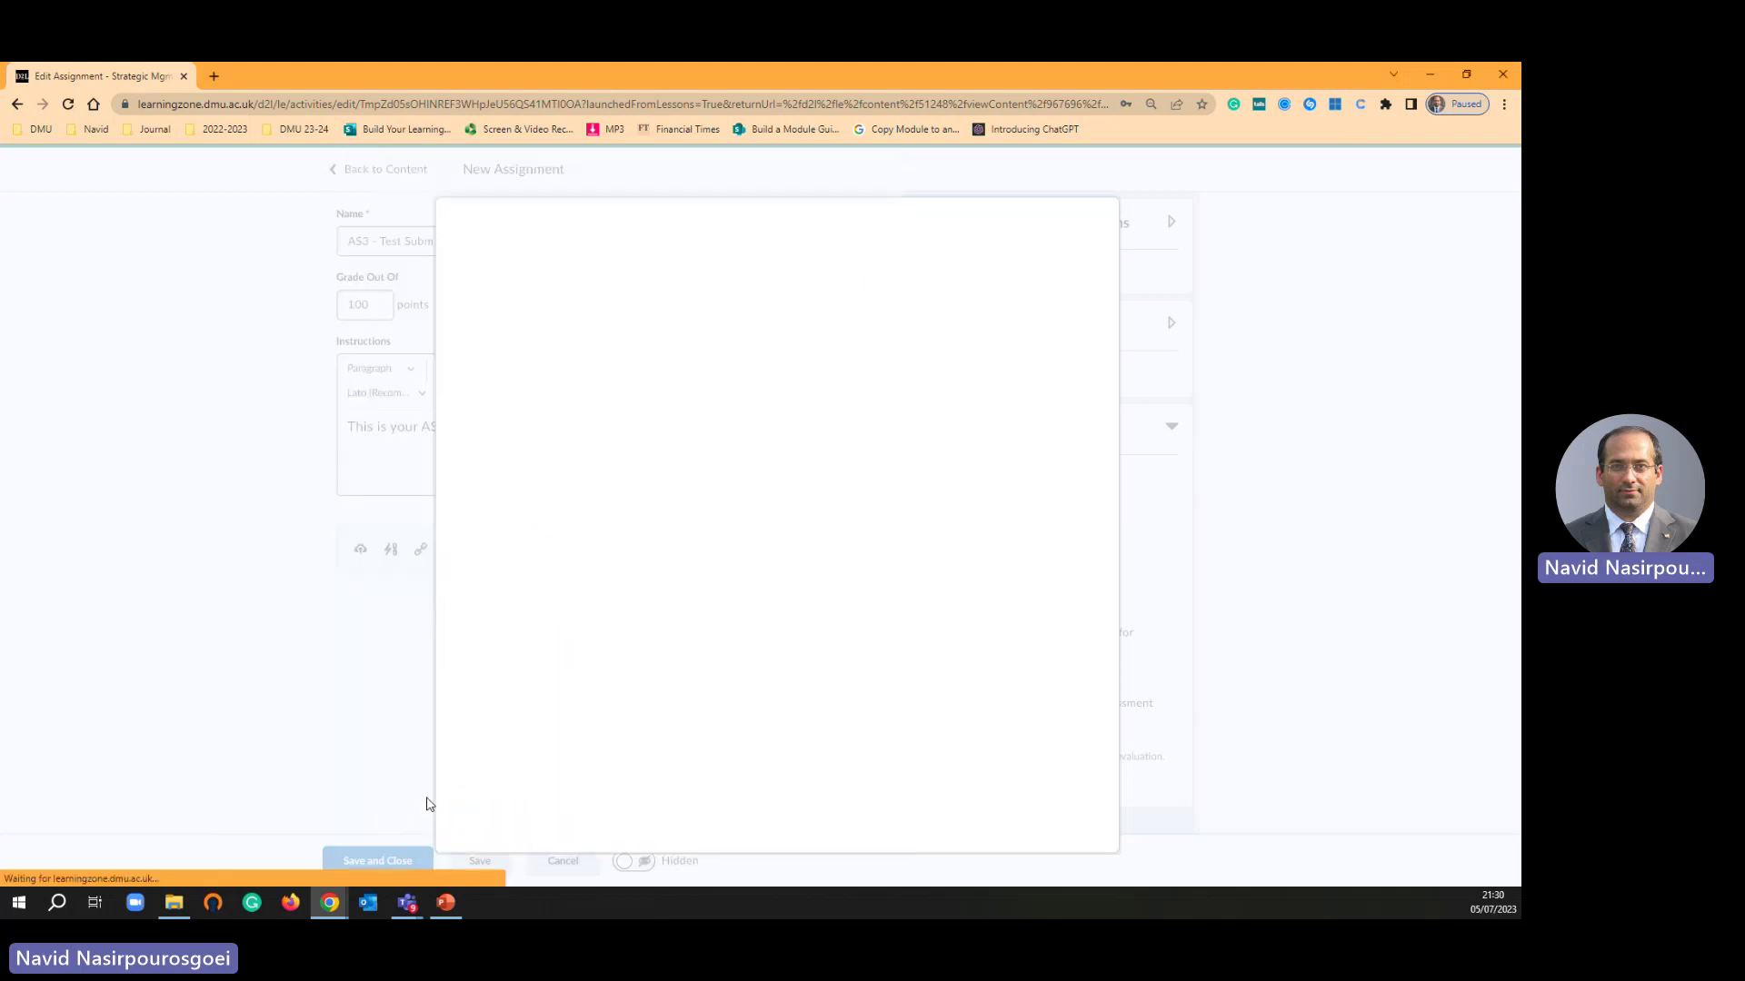
click(490, 821)
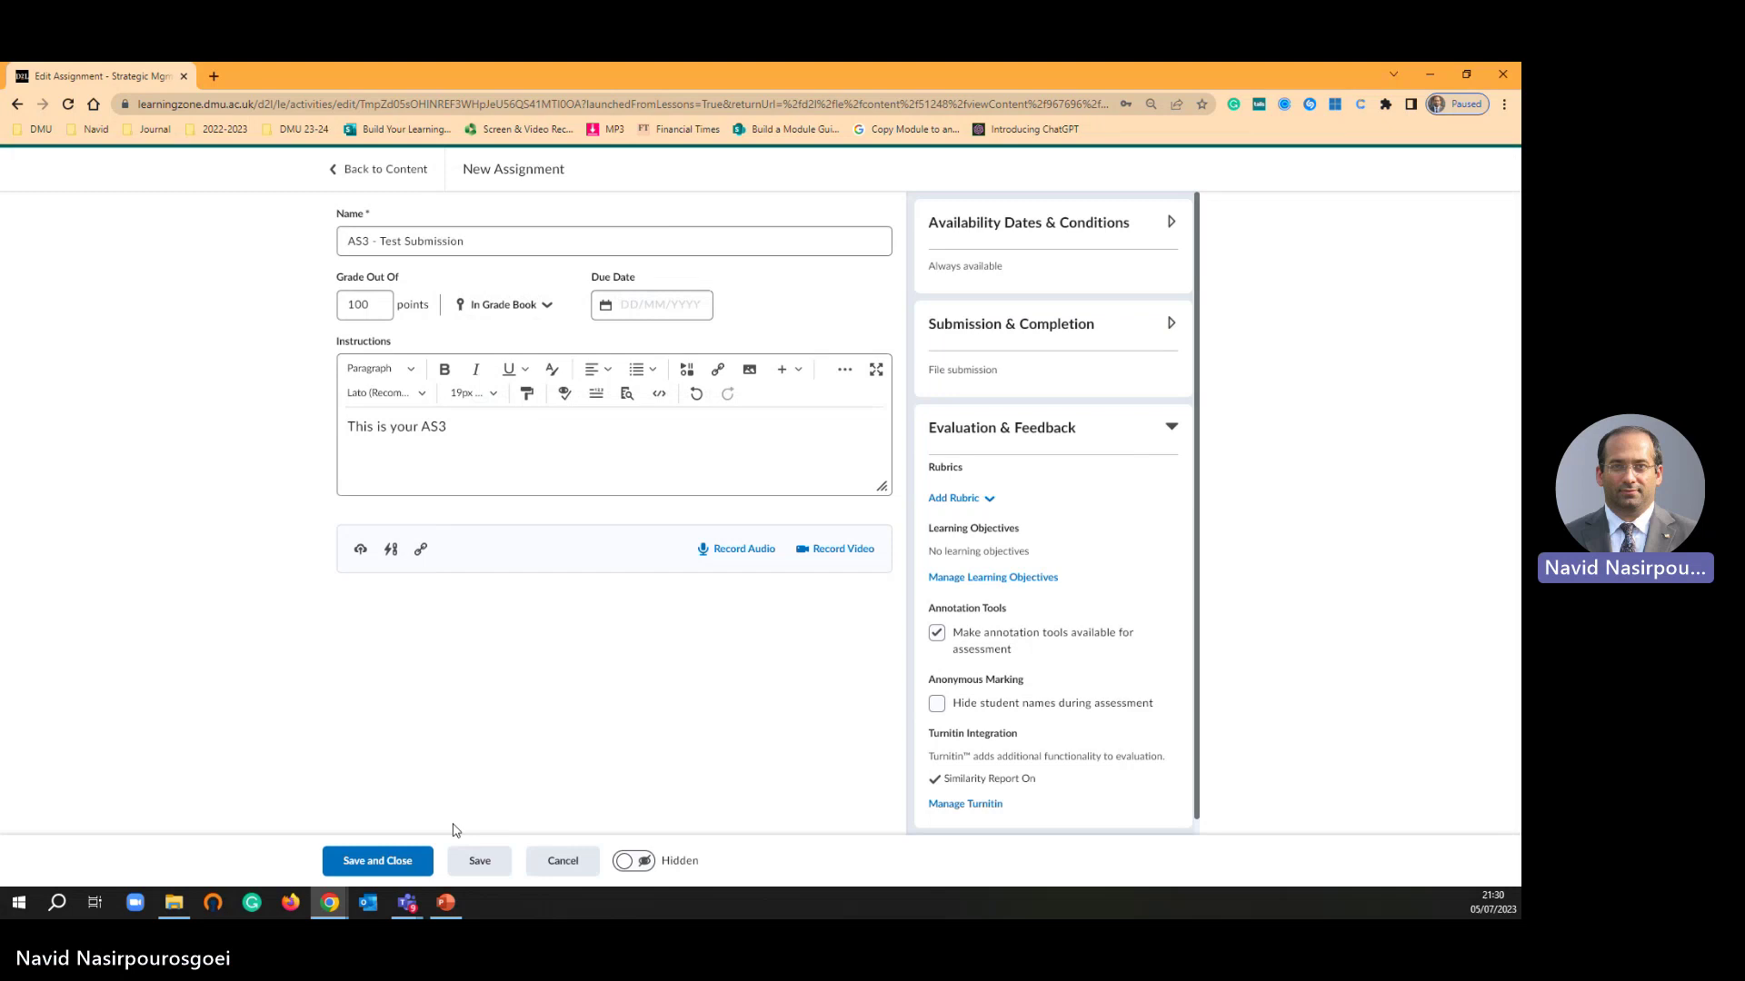
click(405, 862)
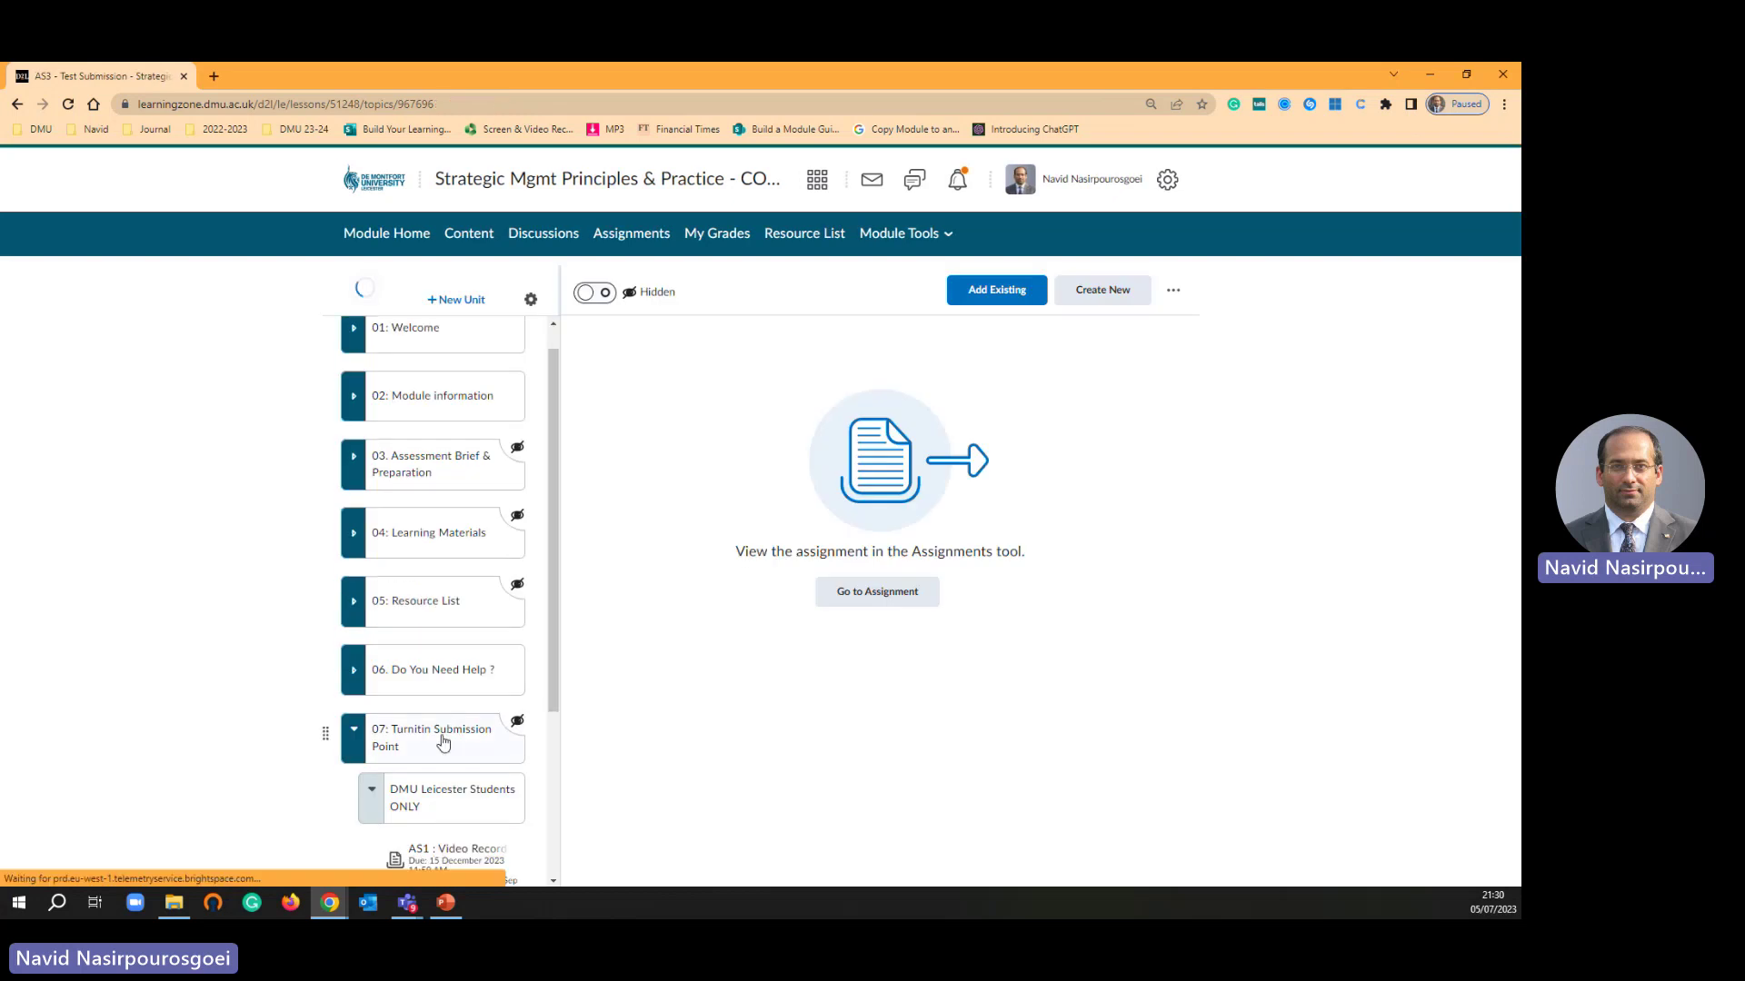
- In DMU Leicester Students ONLY, leave AS2 set to Visible, then go to unit 07
click(420, 557)
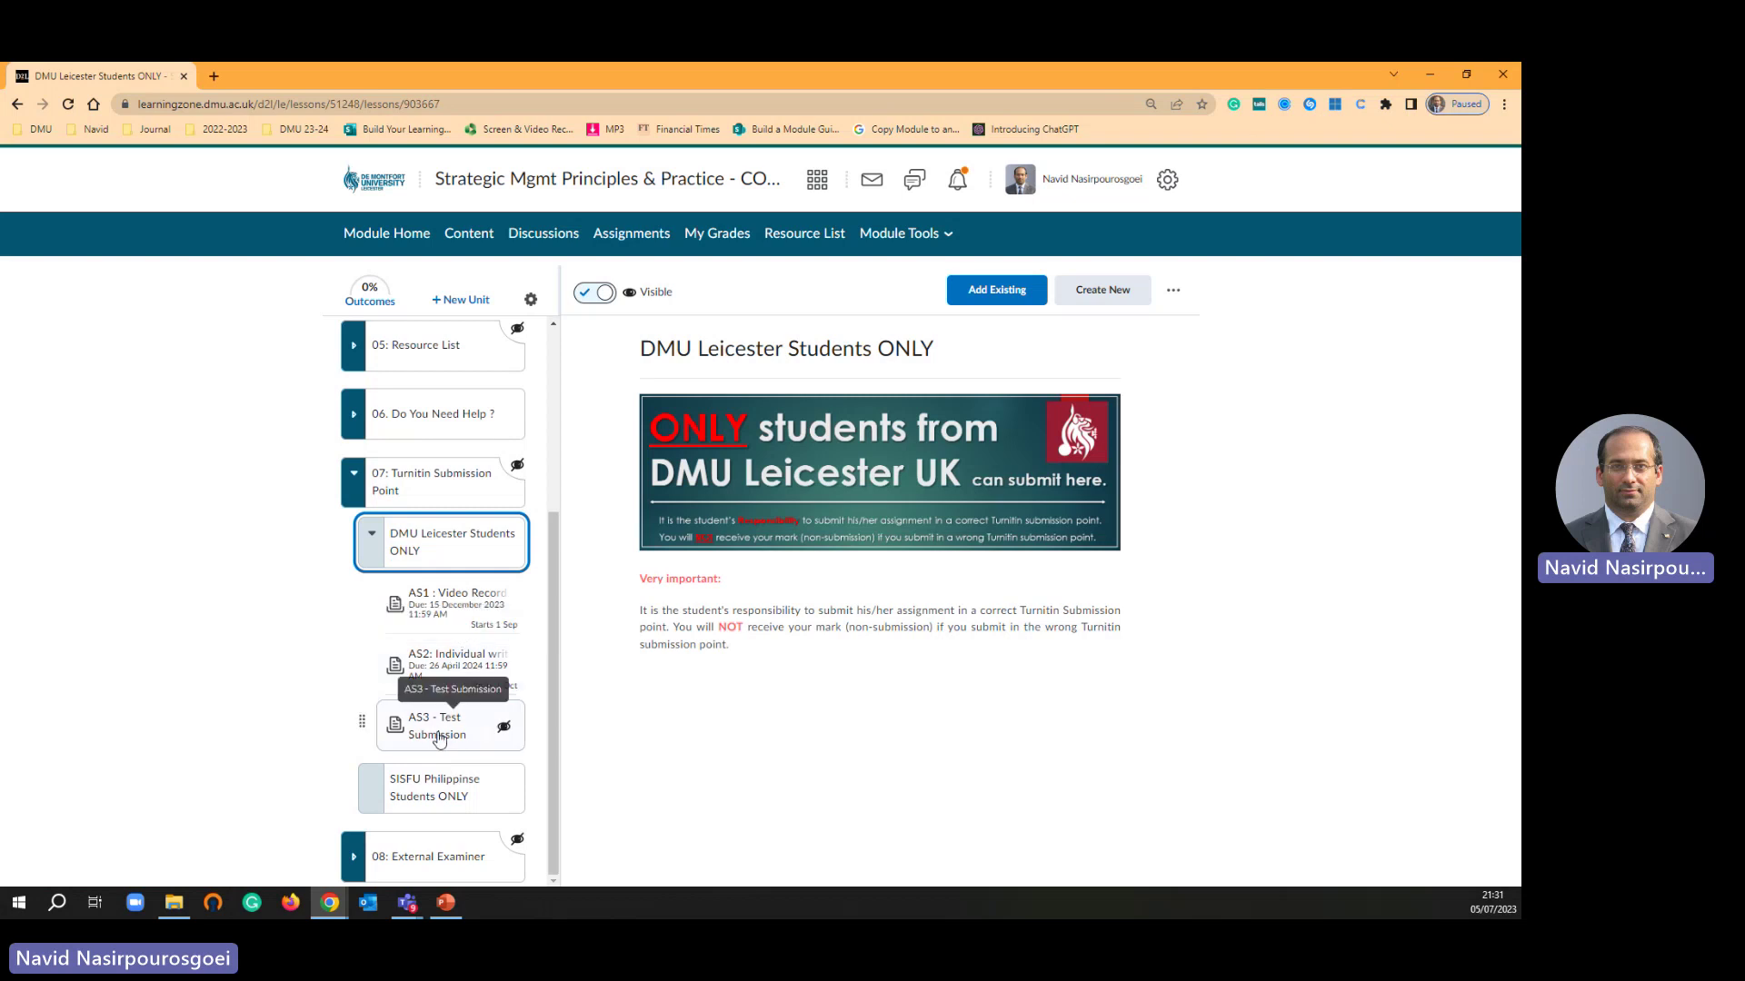
click(470, 670)
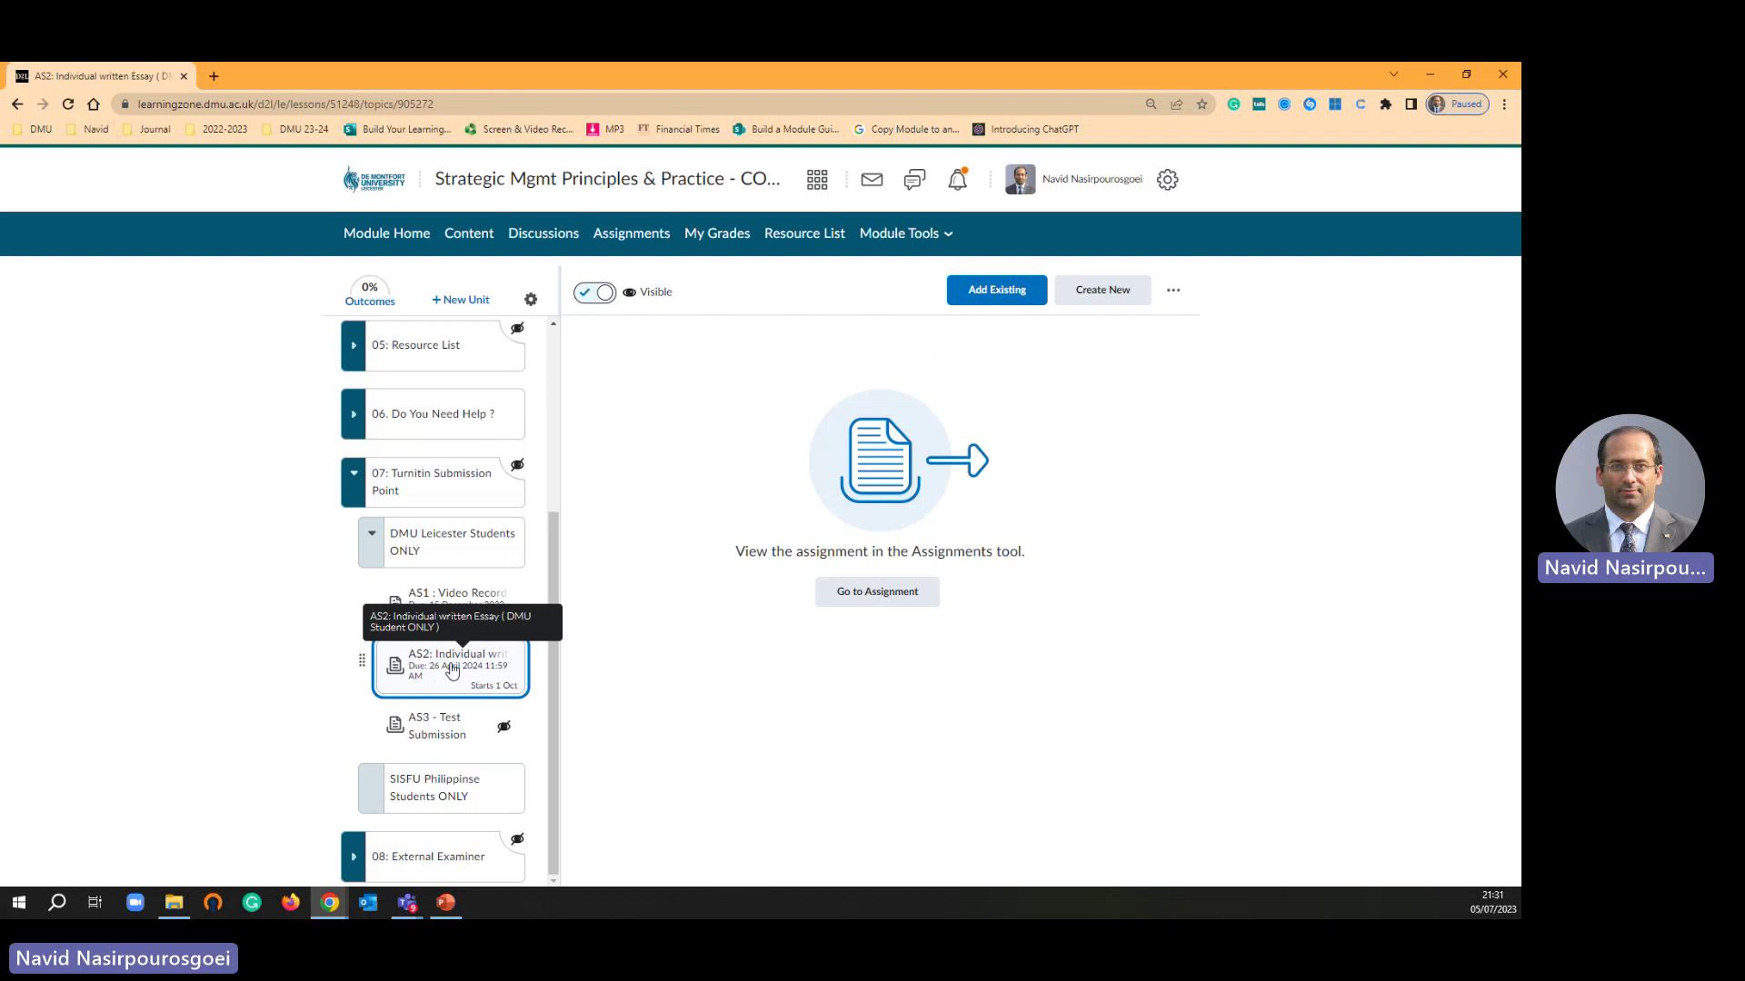
click(595, 295)
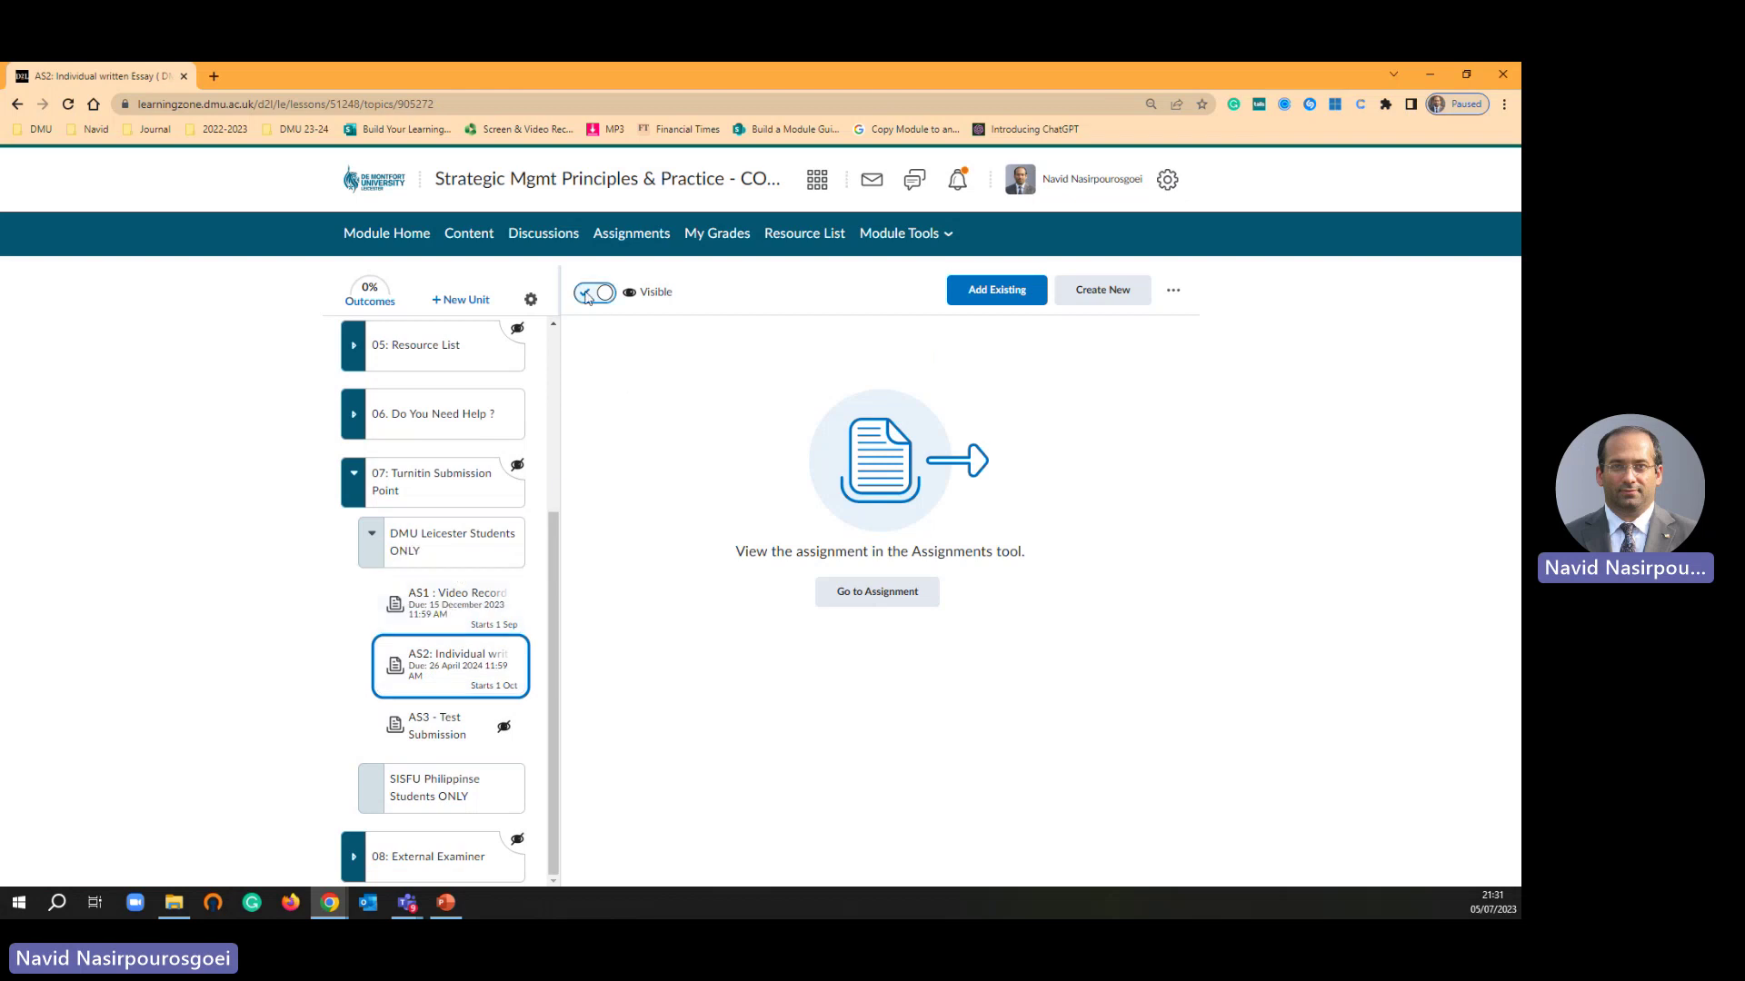
click(602, 296)
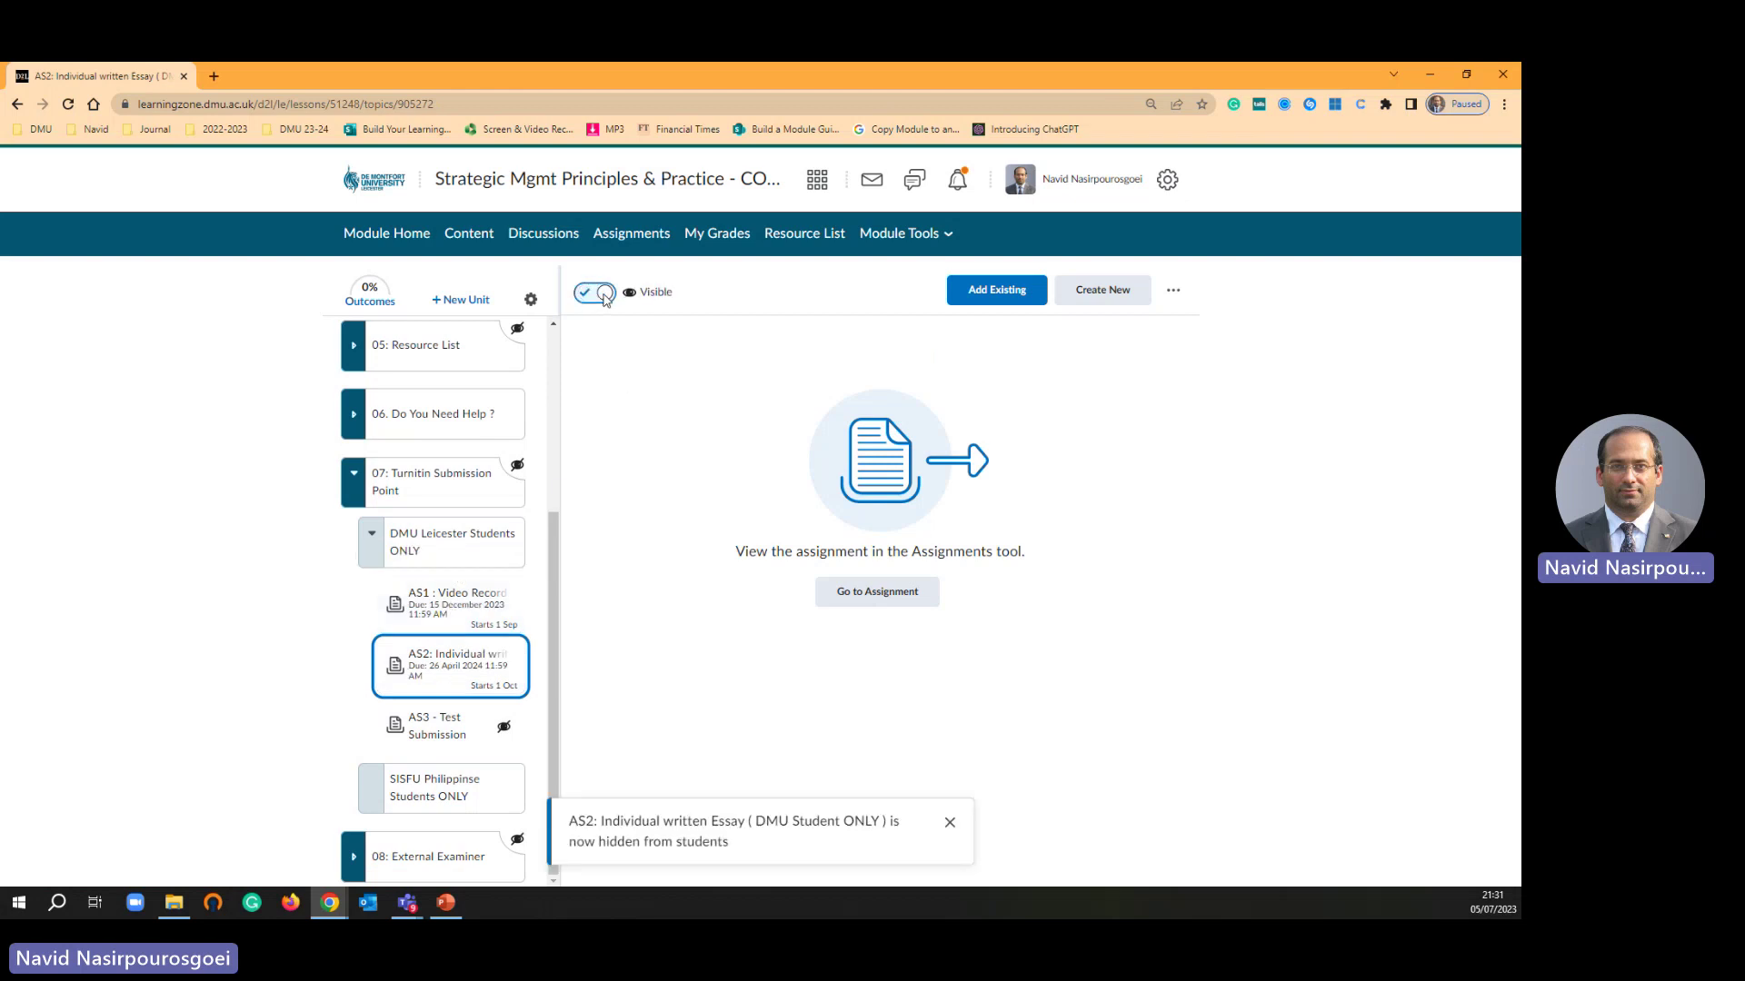
click(586, 295)
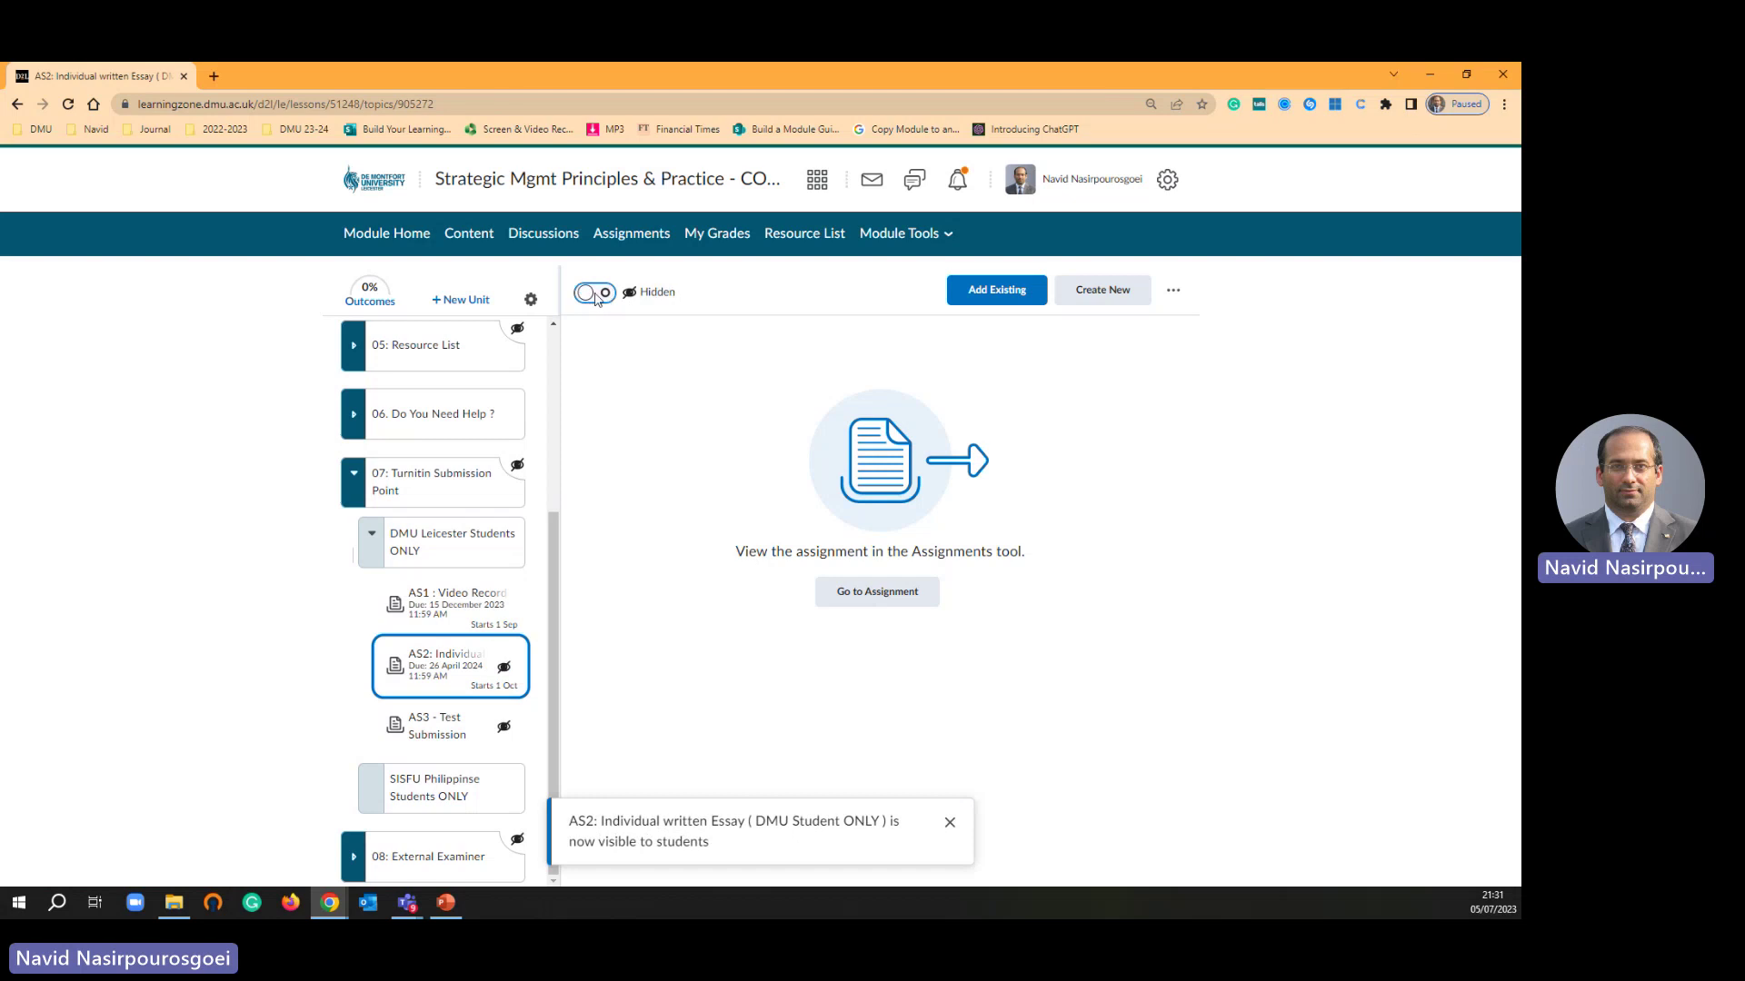
click(586, 295)
click(586, 296)
click(586, 295)
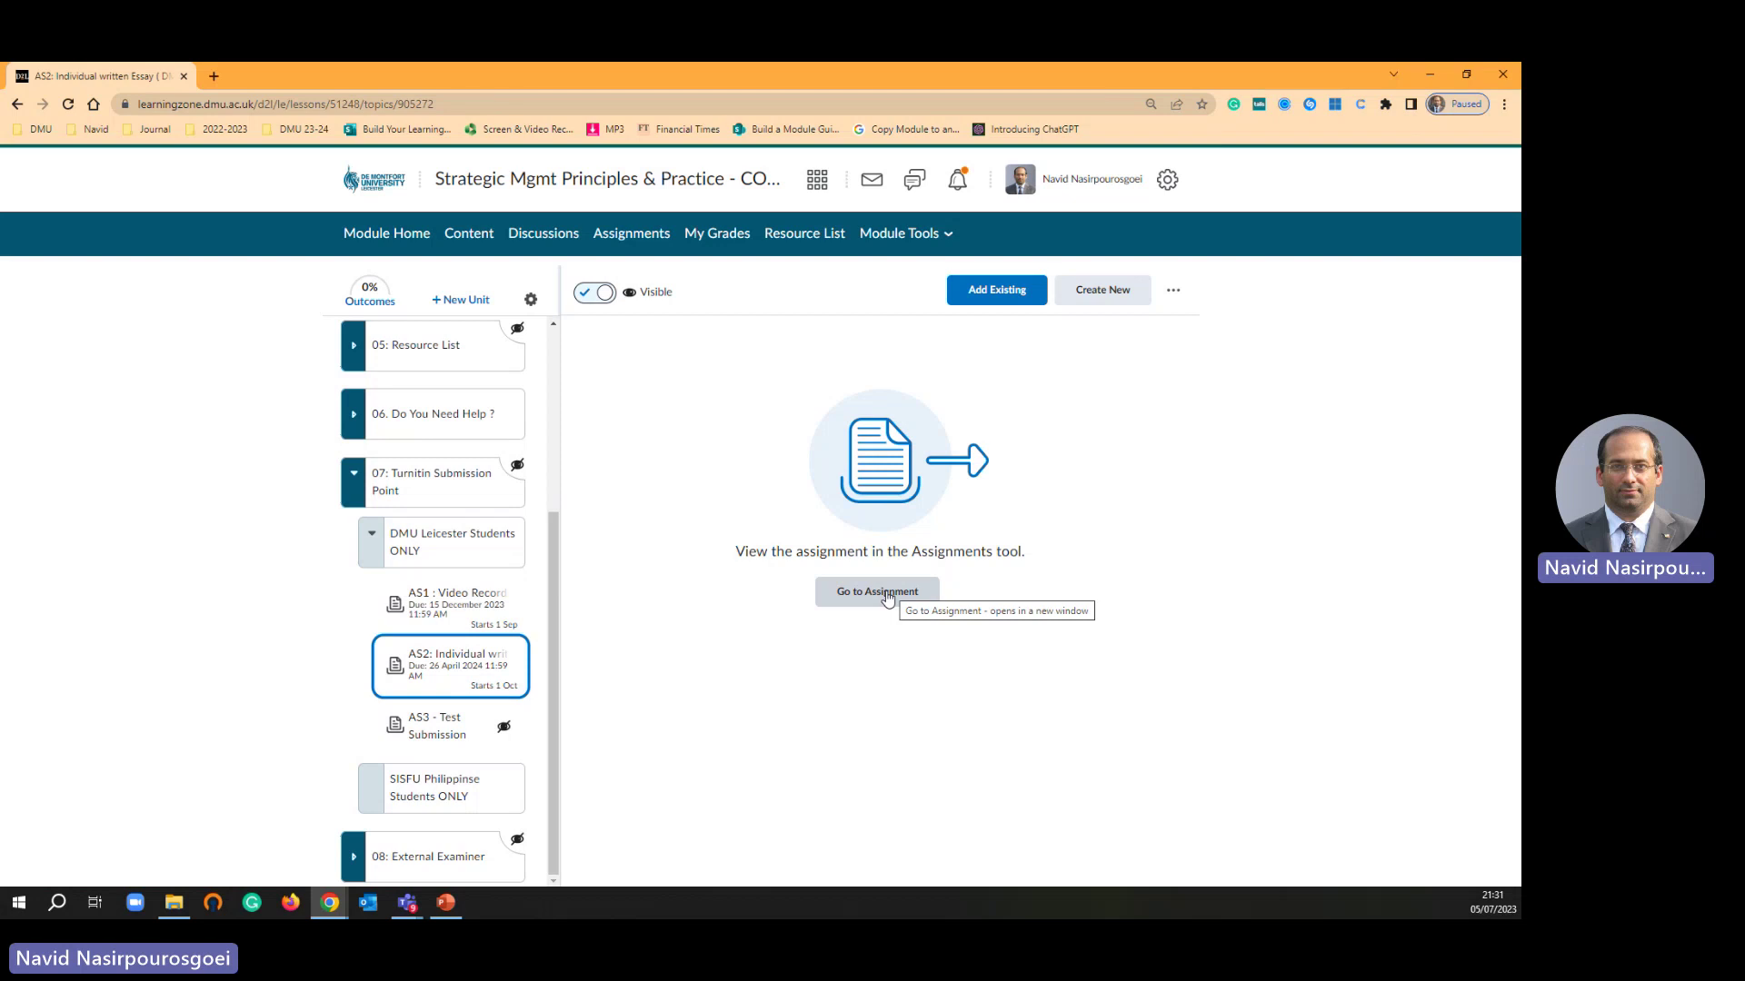
click(357, 484)
click(354, 483)
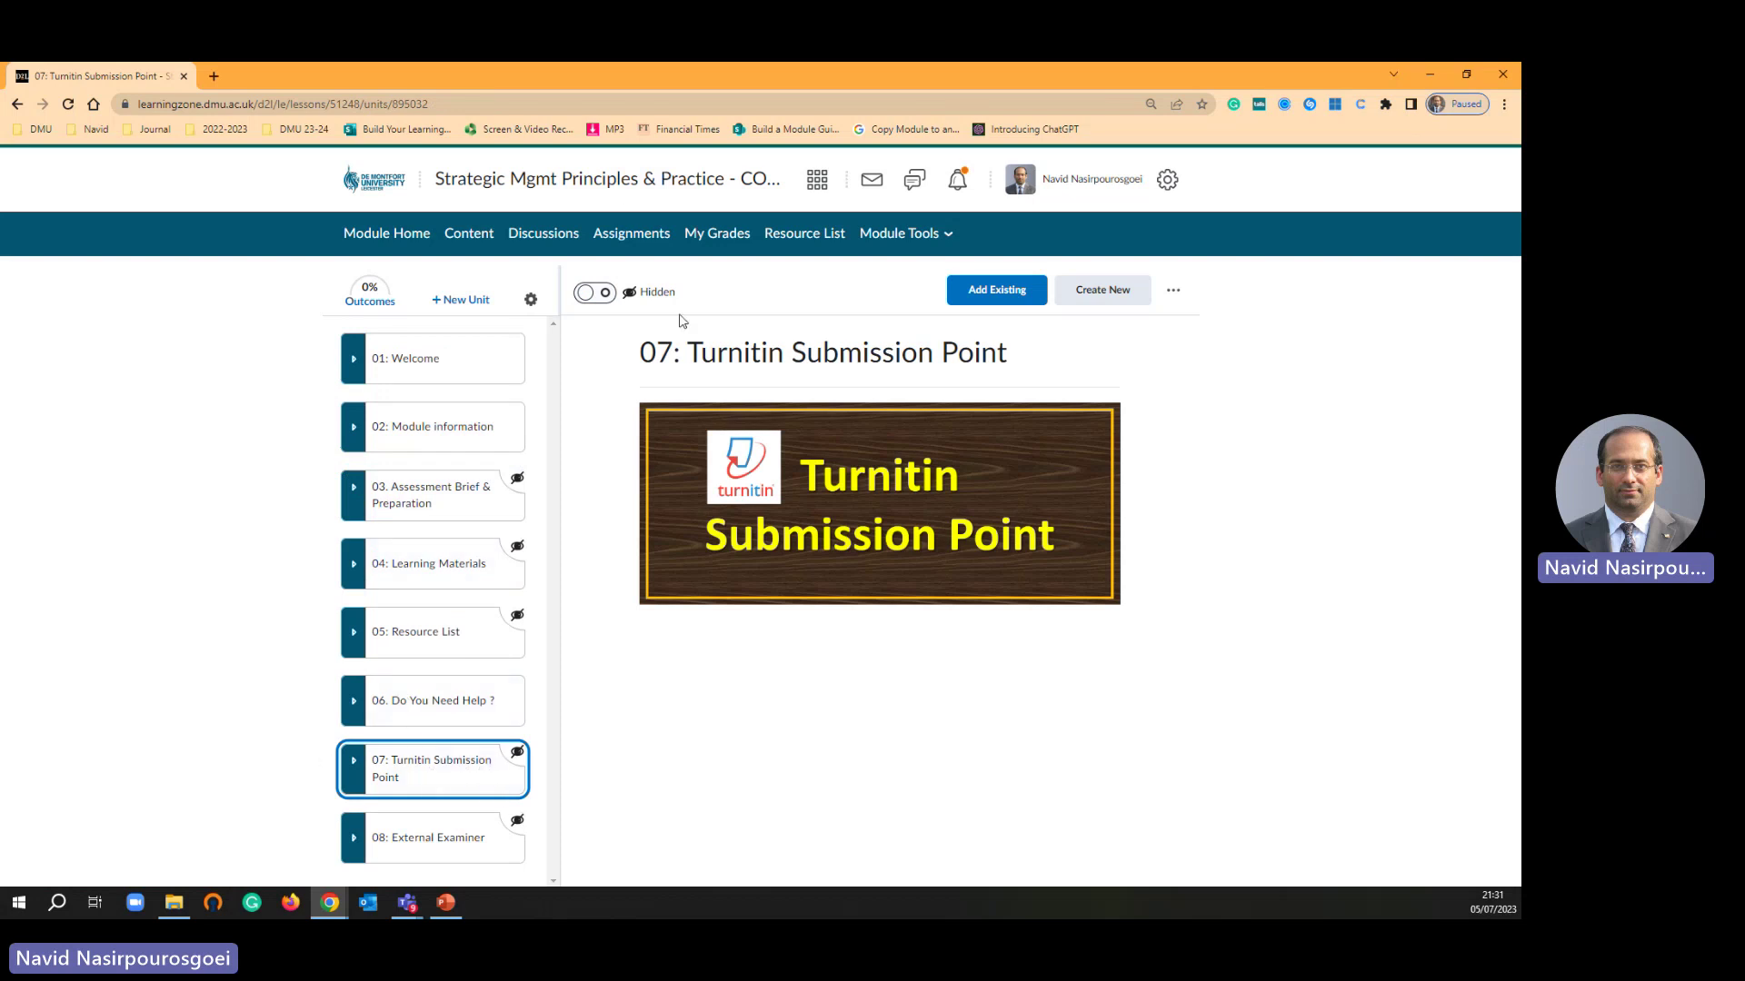
click(650, 244)
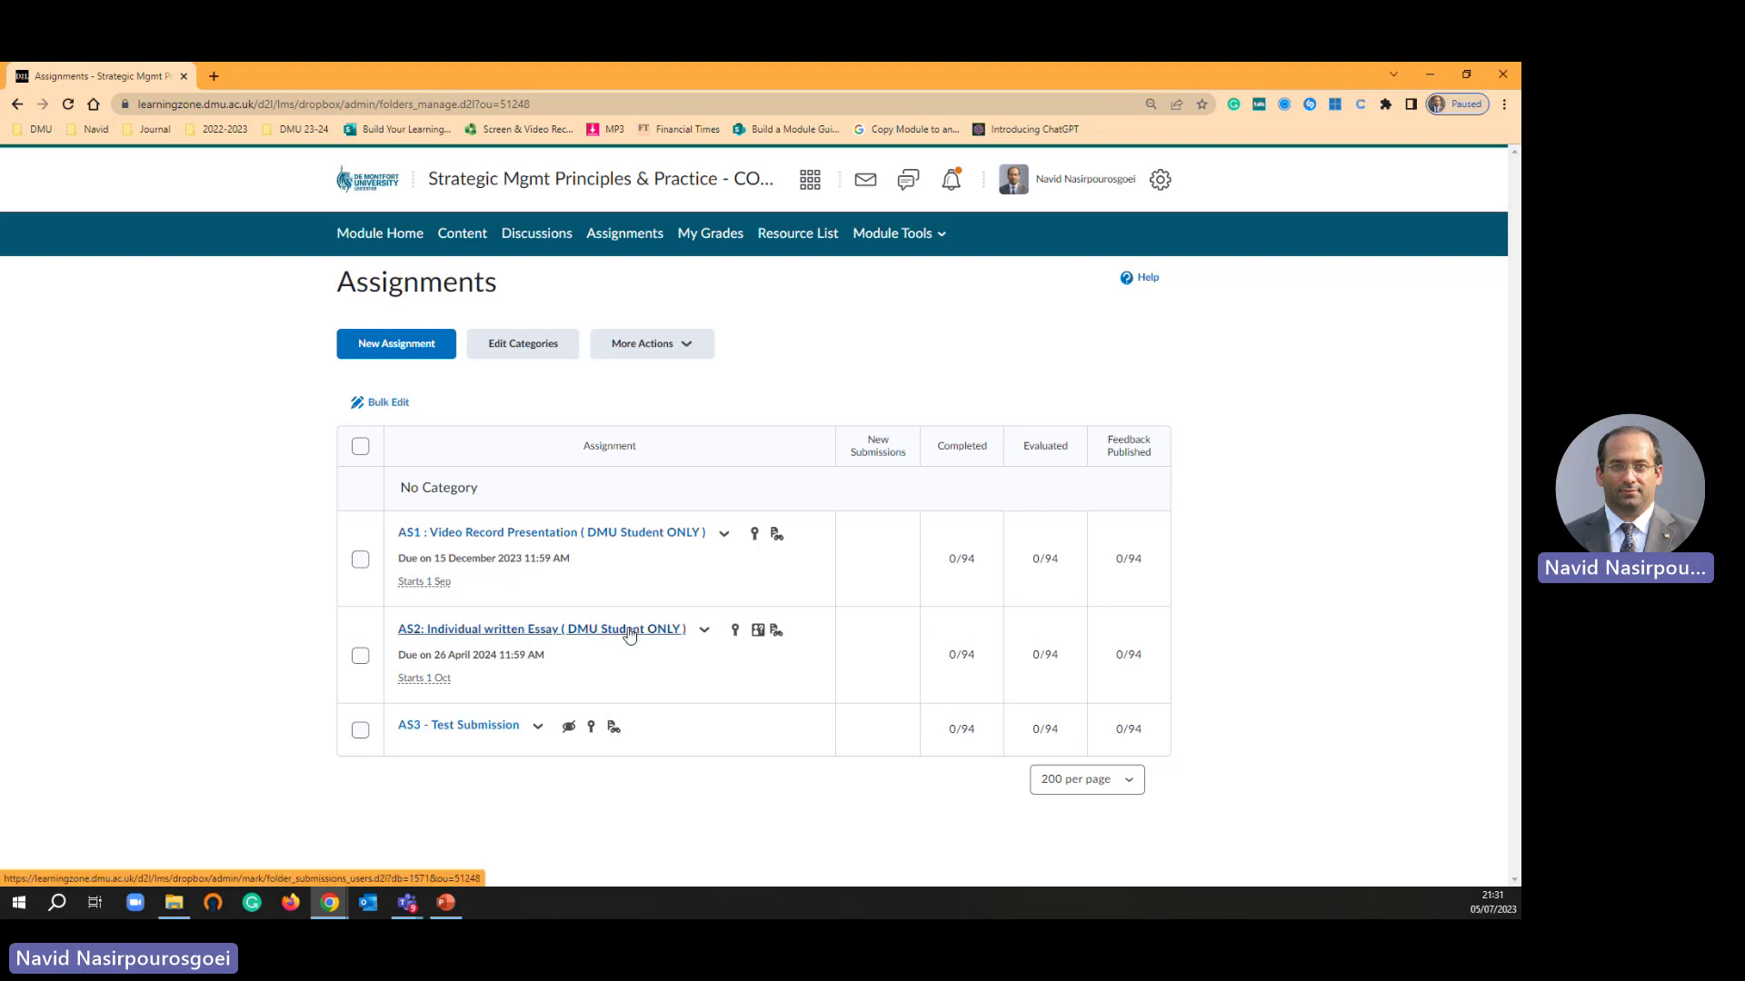
click(629, 633)
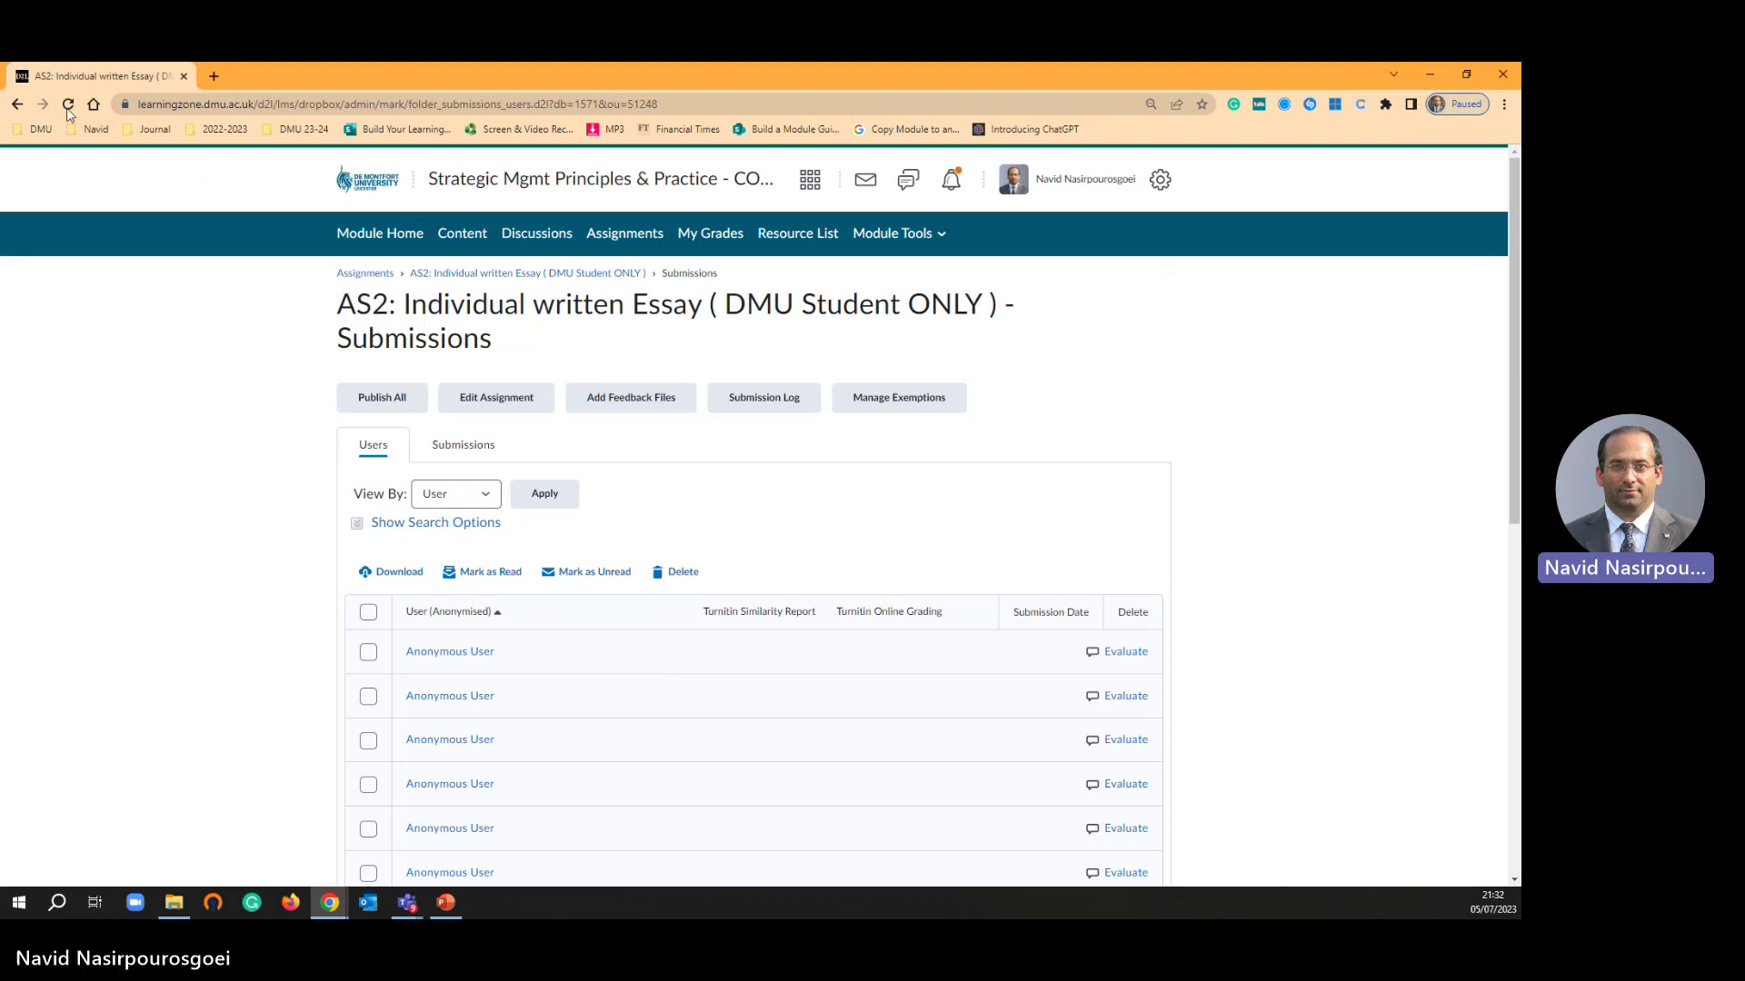
click(17, 105)
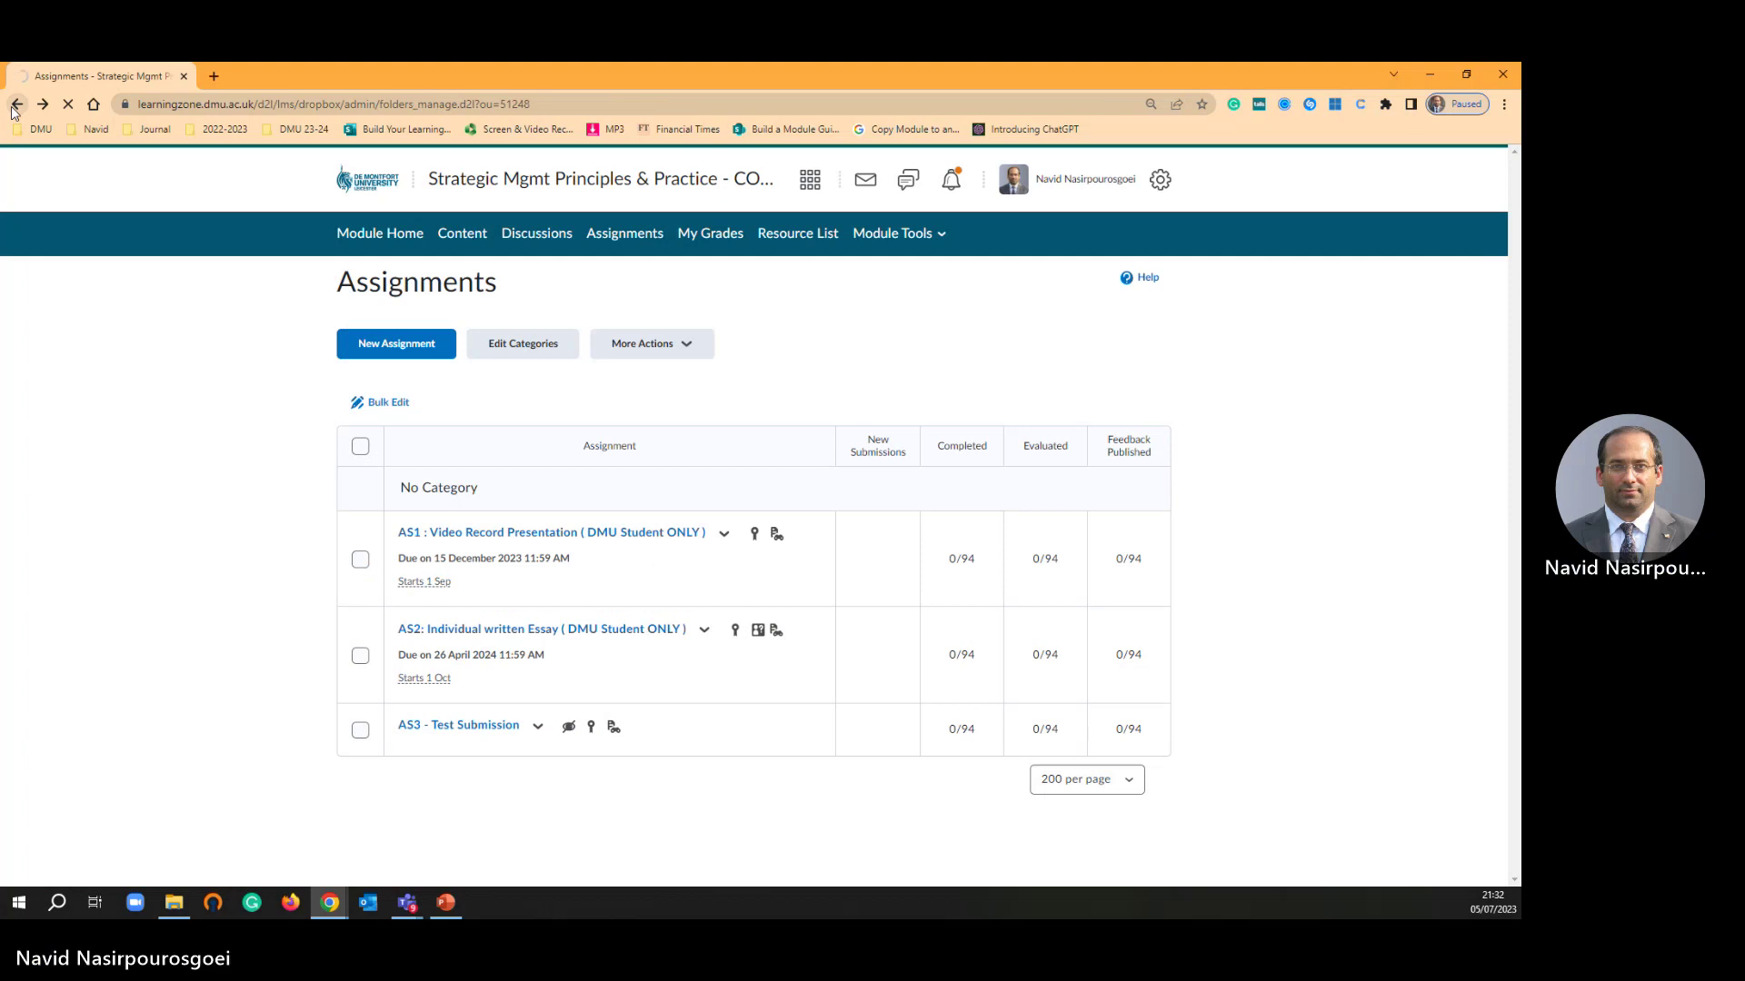
click(14, 107)
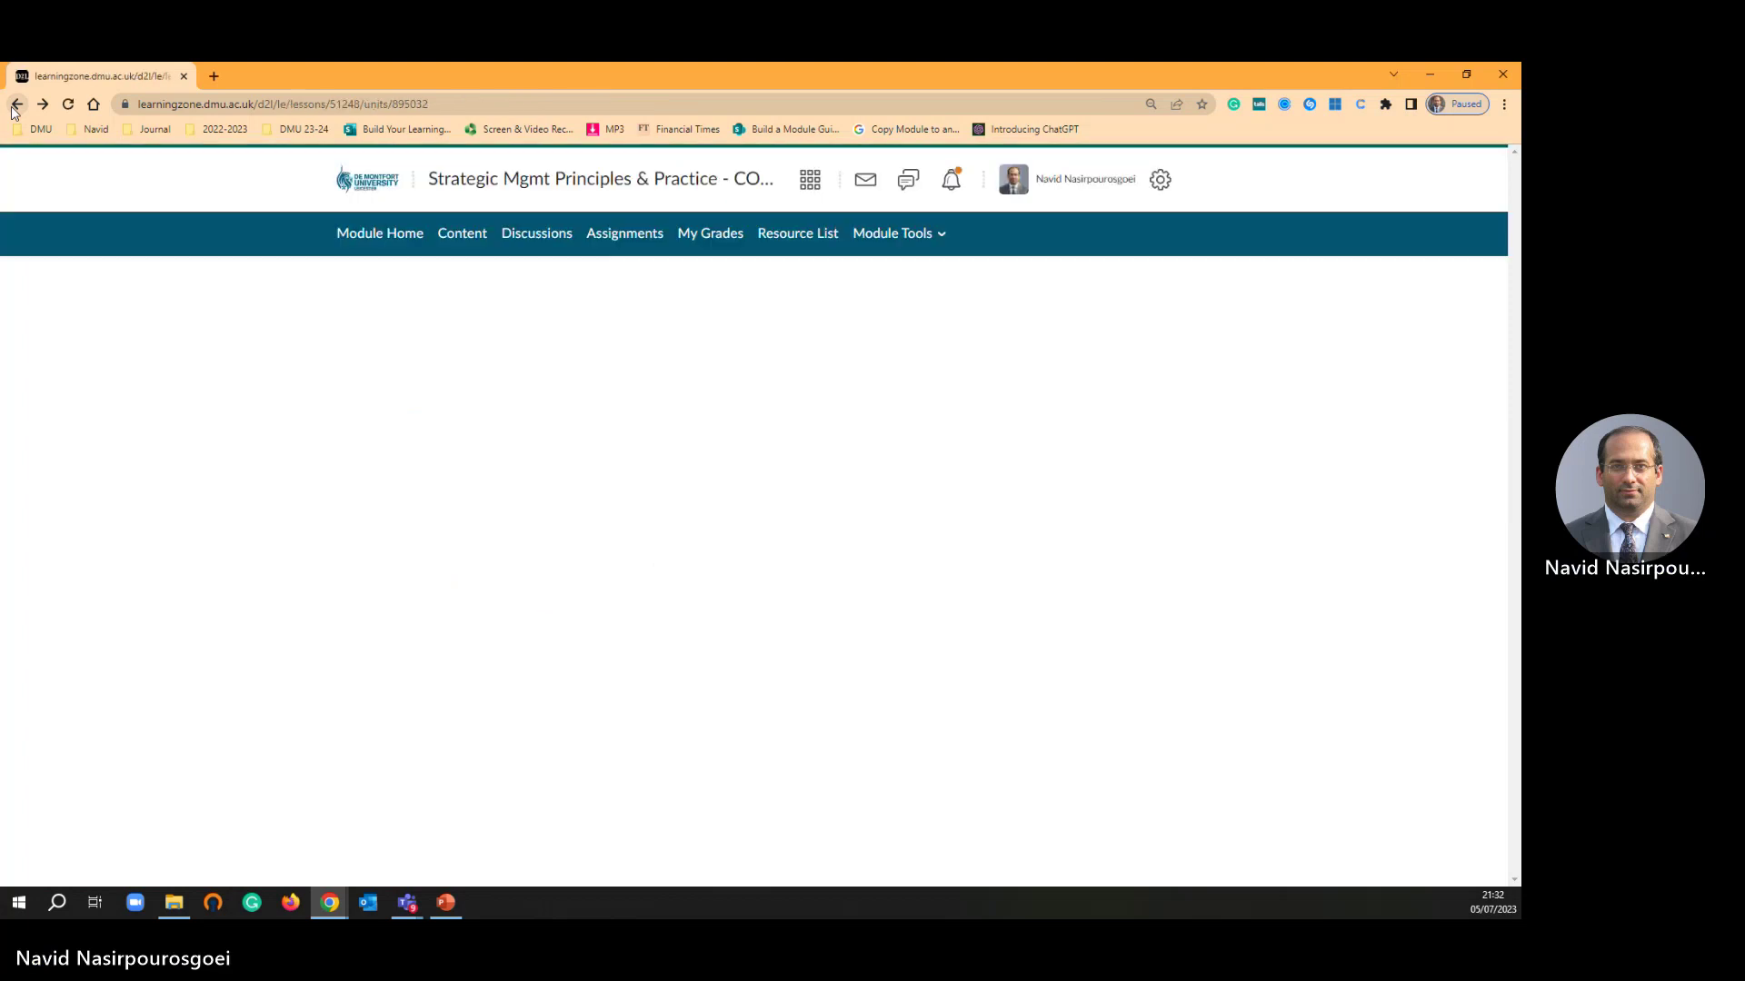
scroll(349, 677, down, 1)
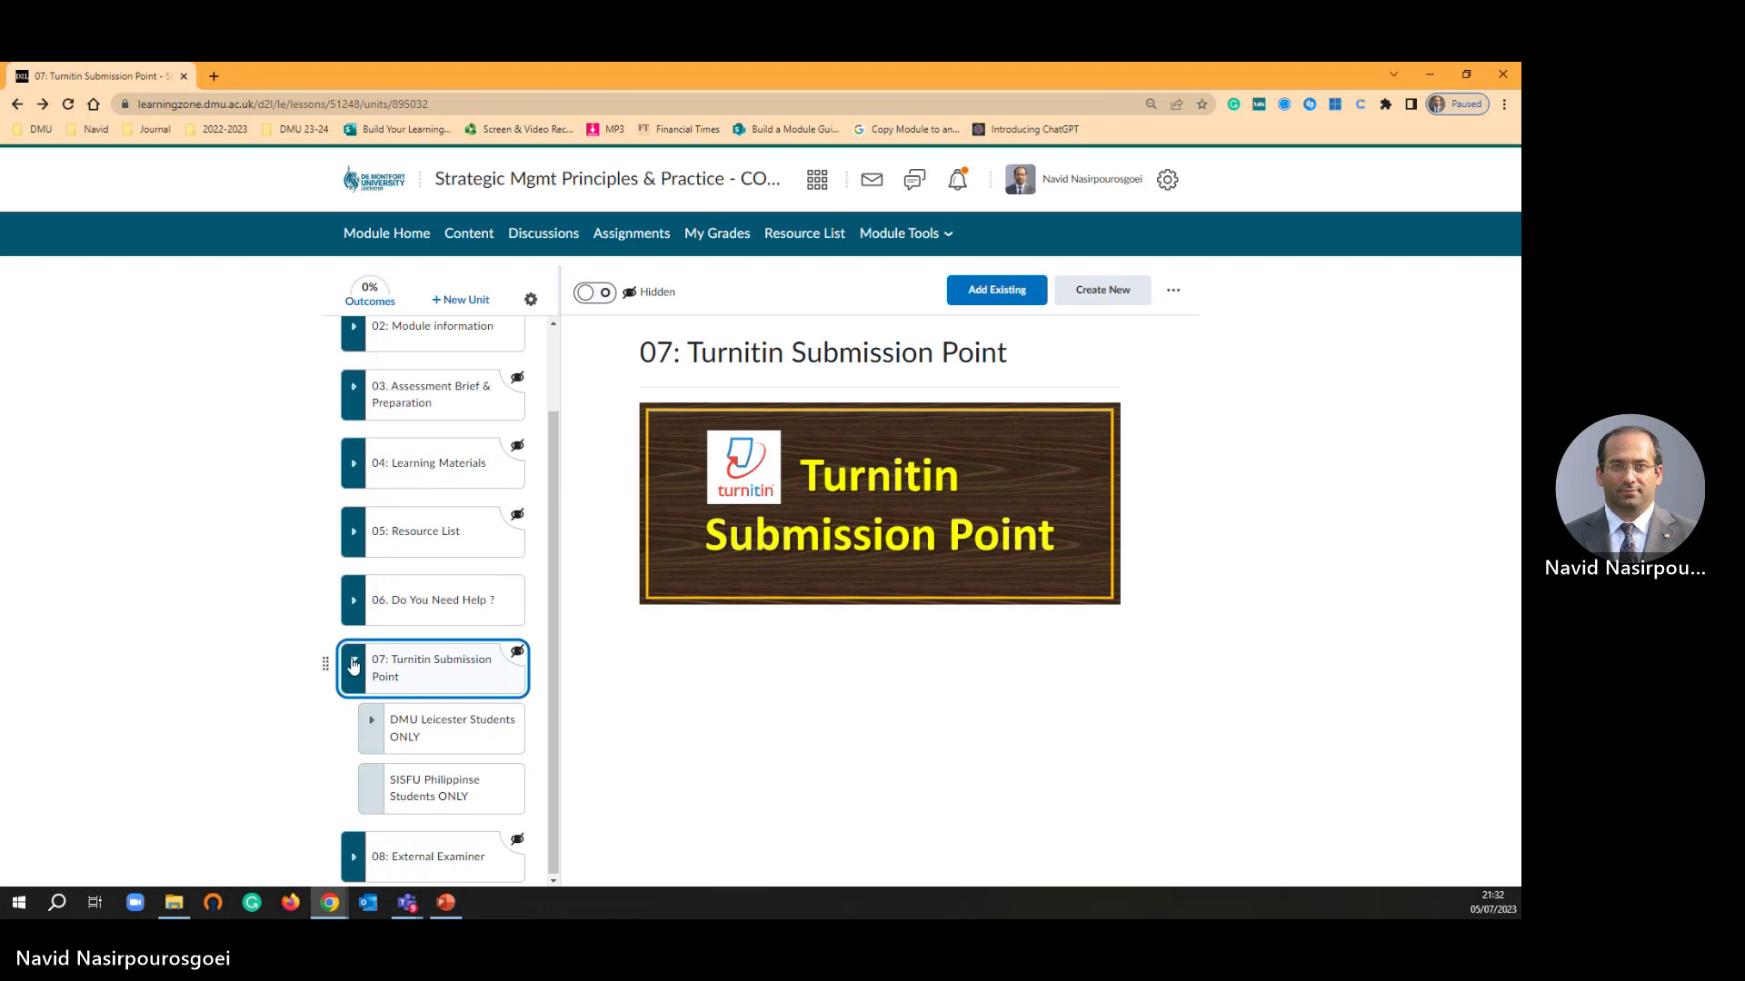
- Open 08: External Examiner and browse its Assessment Handbook, Moderation Form, Samples and Marksheet pages
click(353, 665)
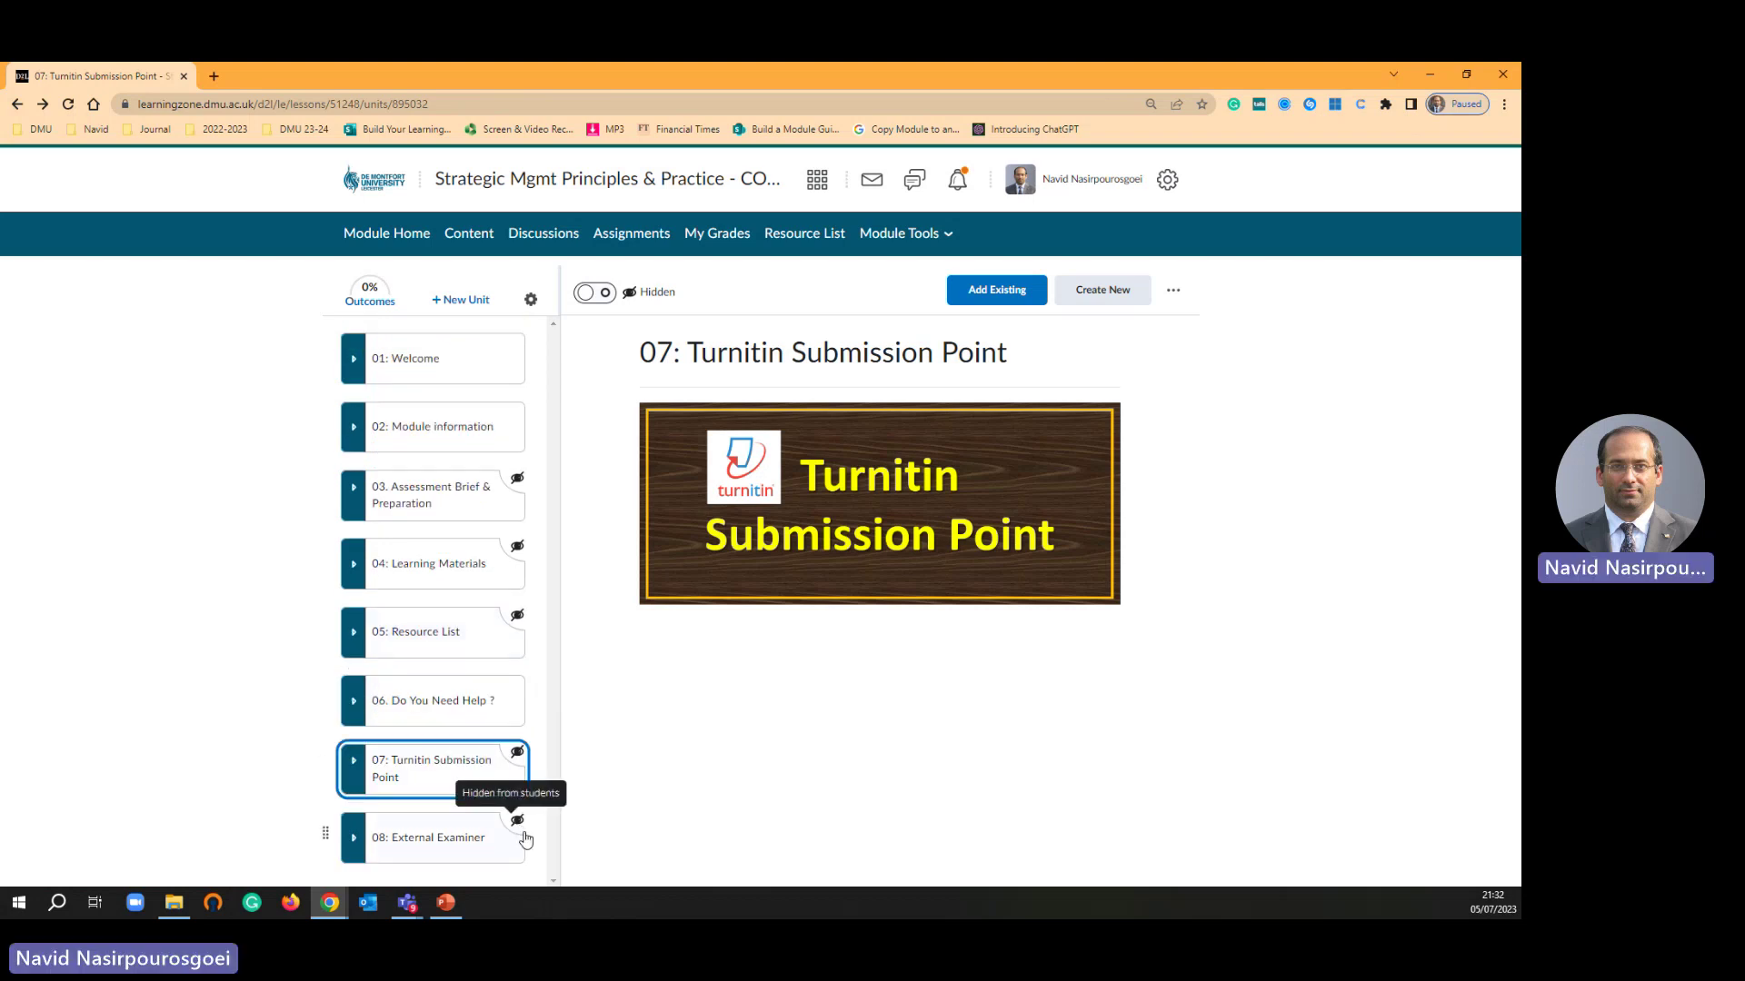
click(469, 839)
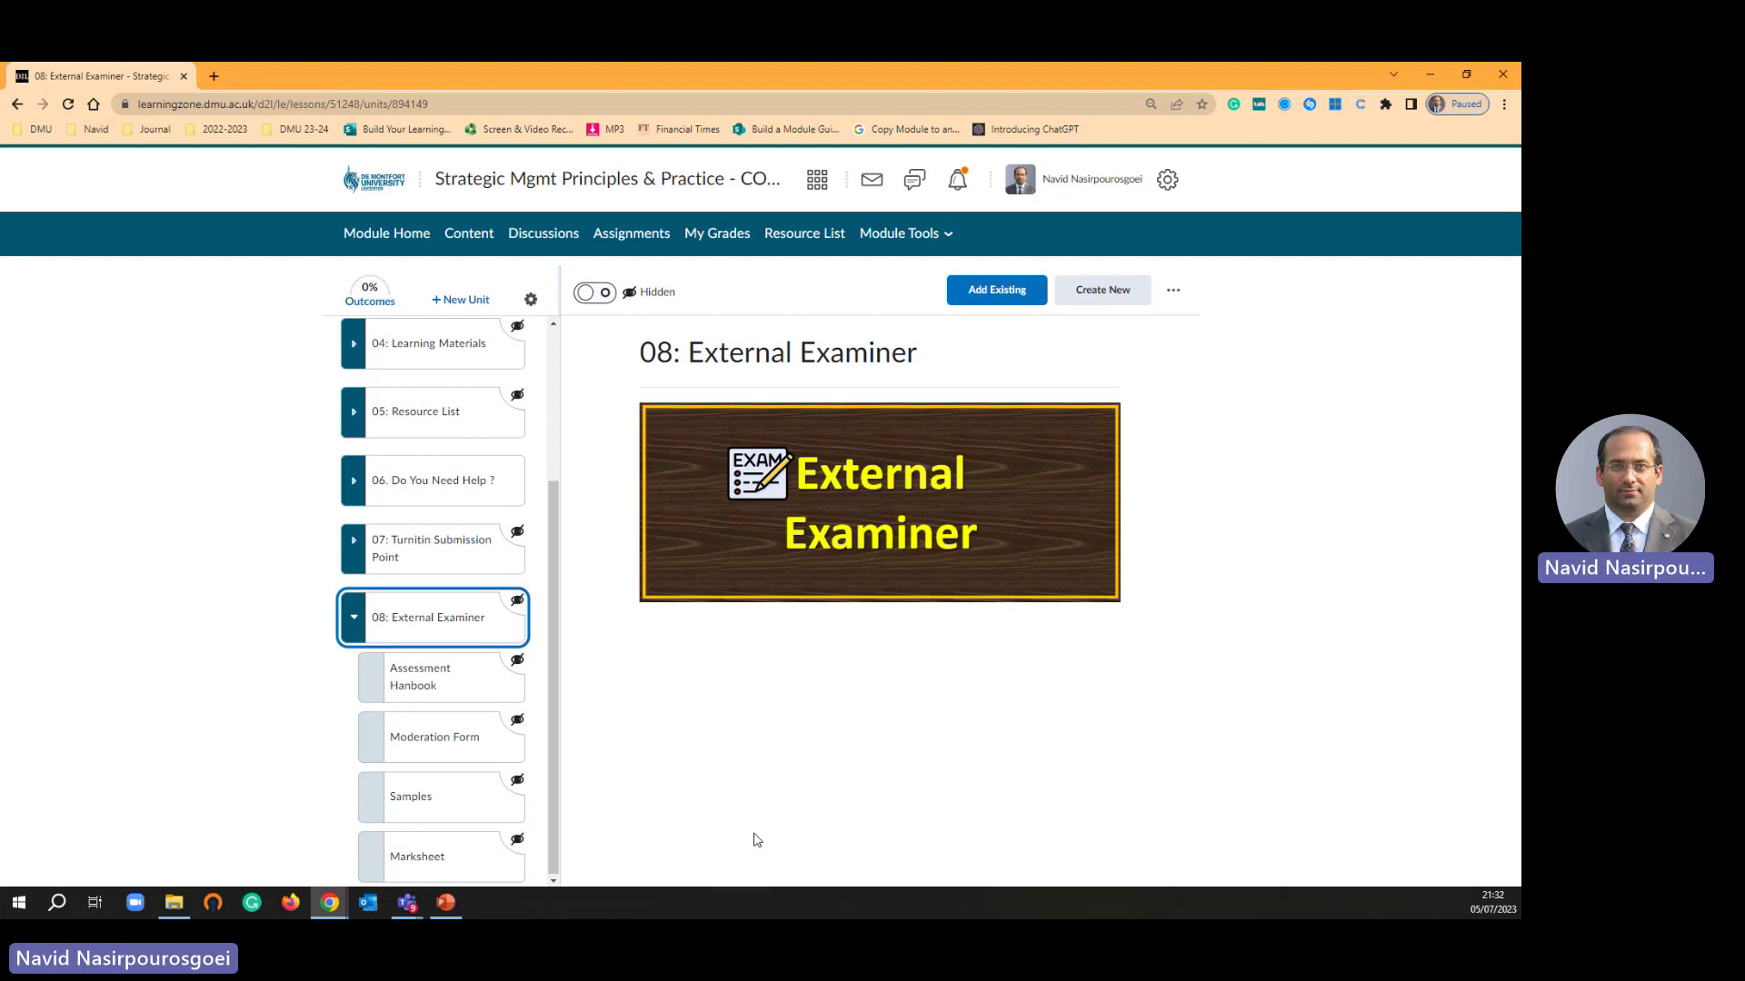
click(433, 677)
click(432, 736)
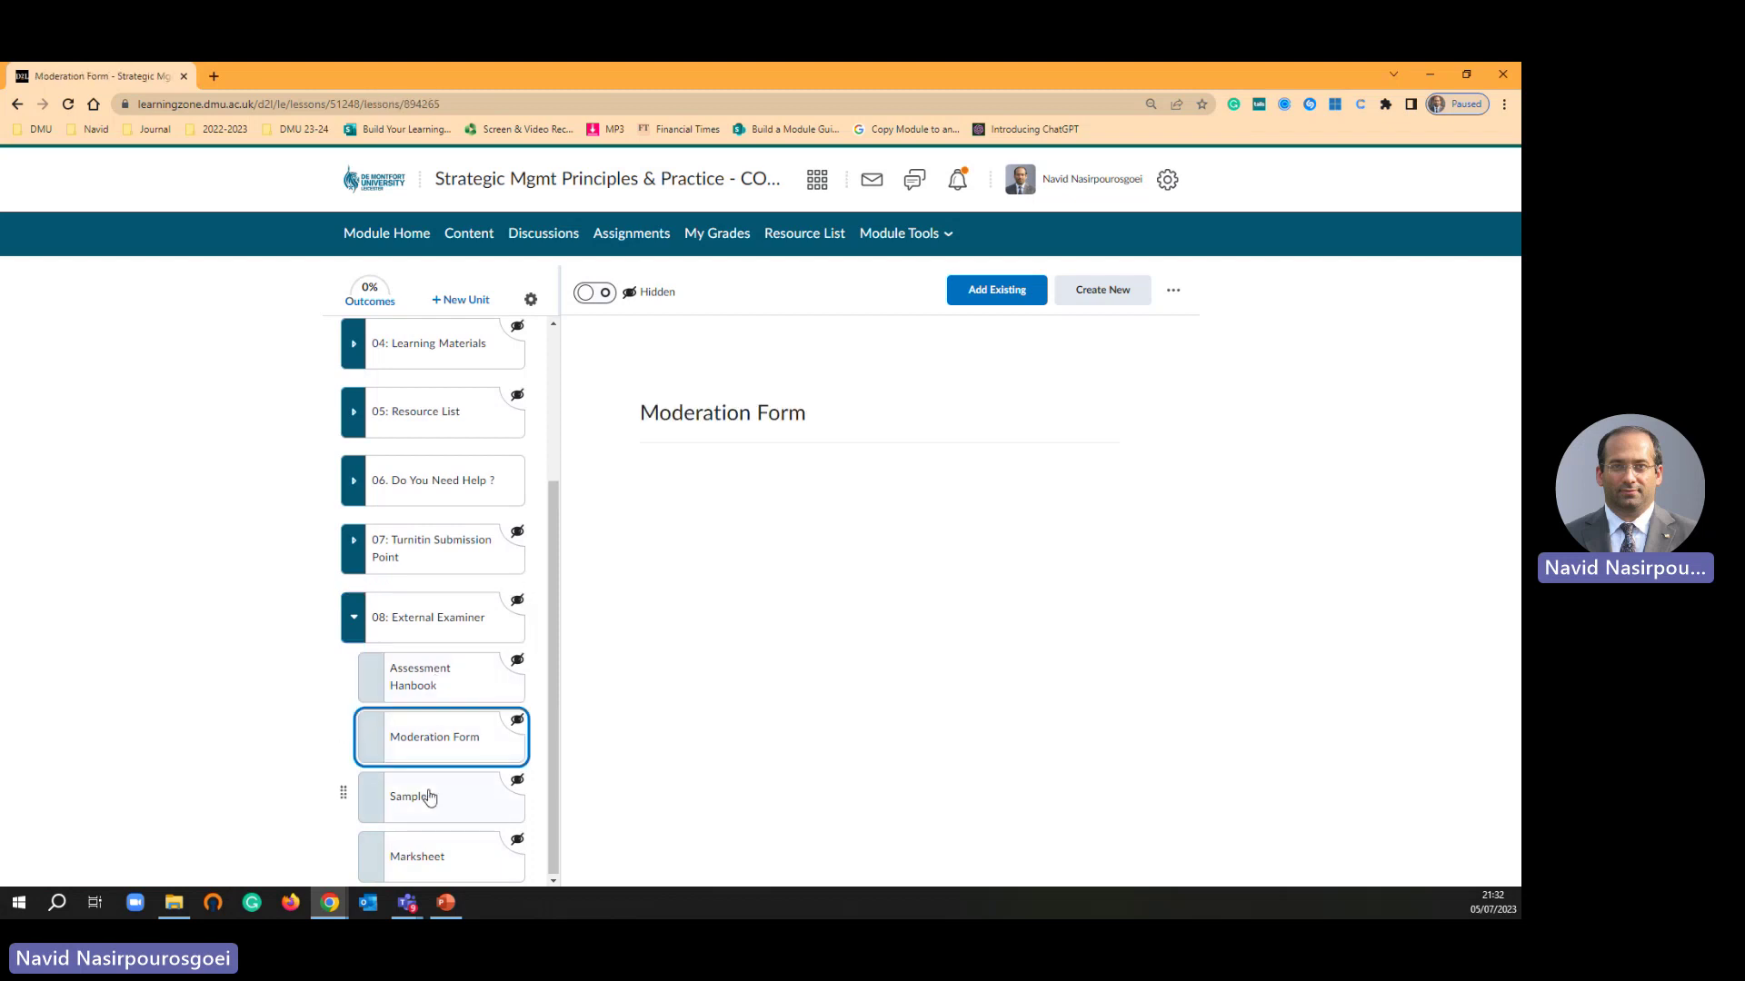
click(430, 797)
click(422, 857)
- Review the four sub-pages again, then set the 08: External Examiner unit to Hidden
click(443, 686)
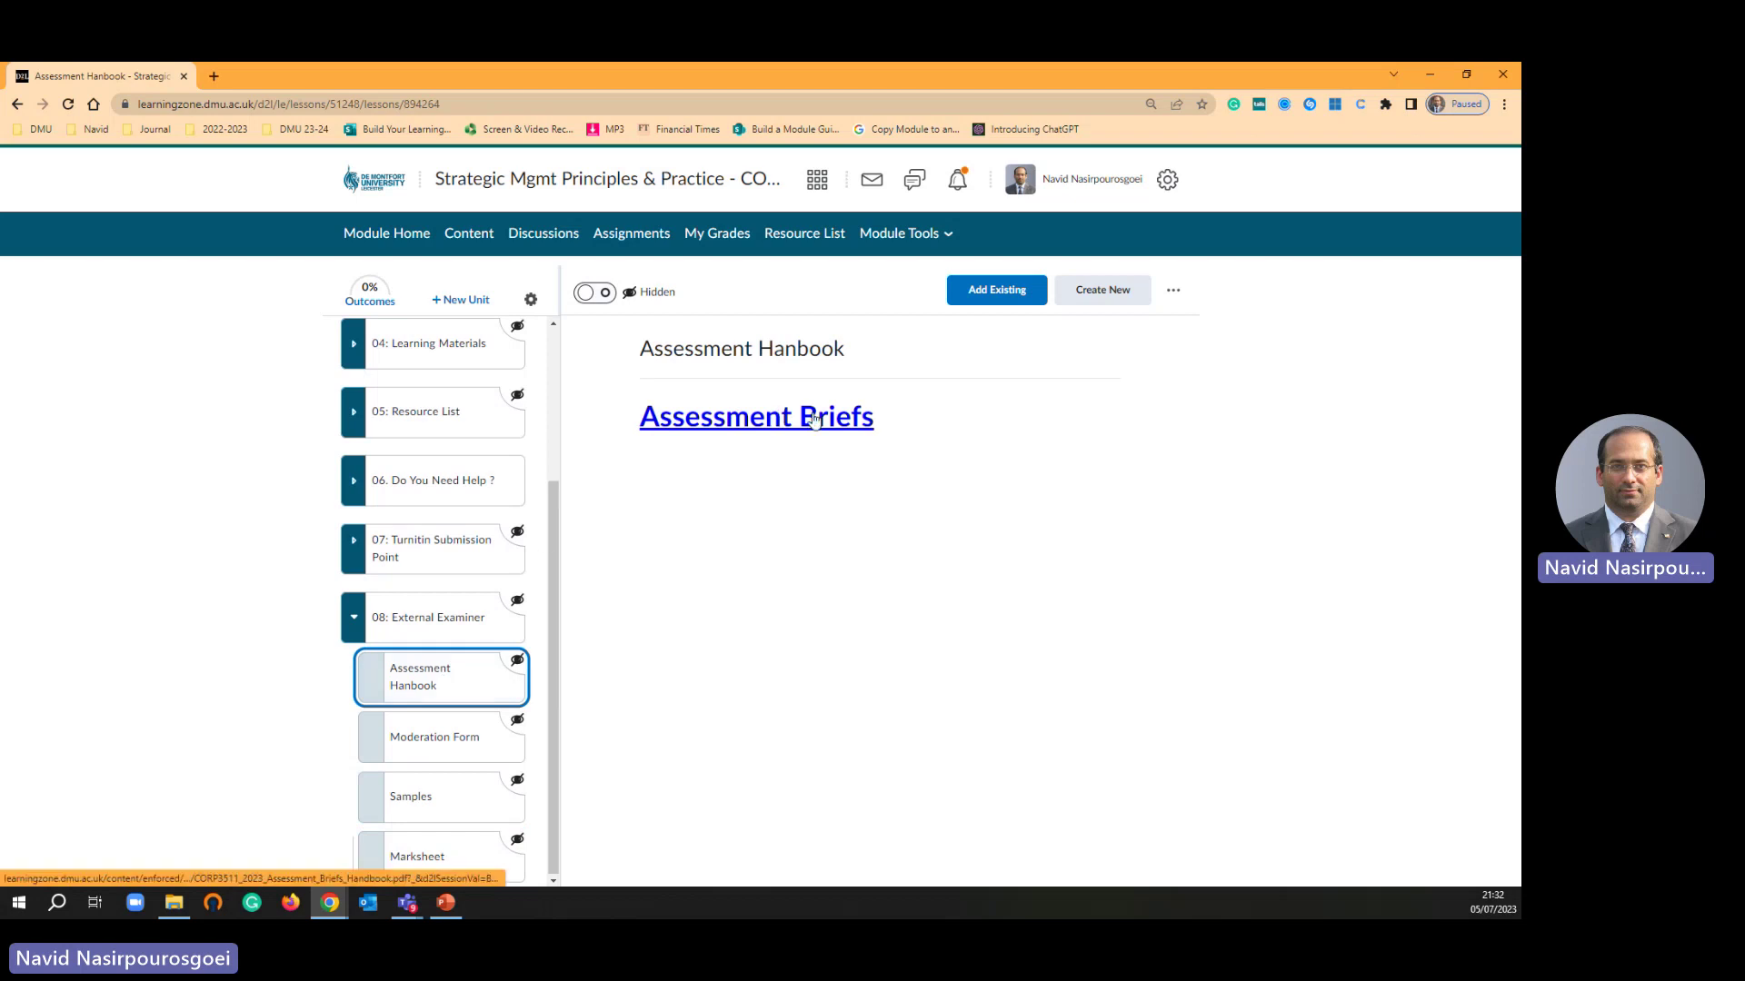
click(442, 747)
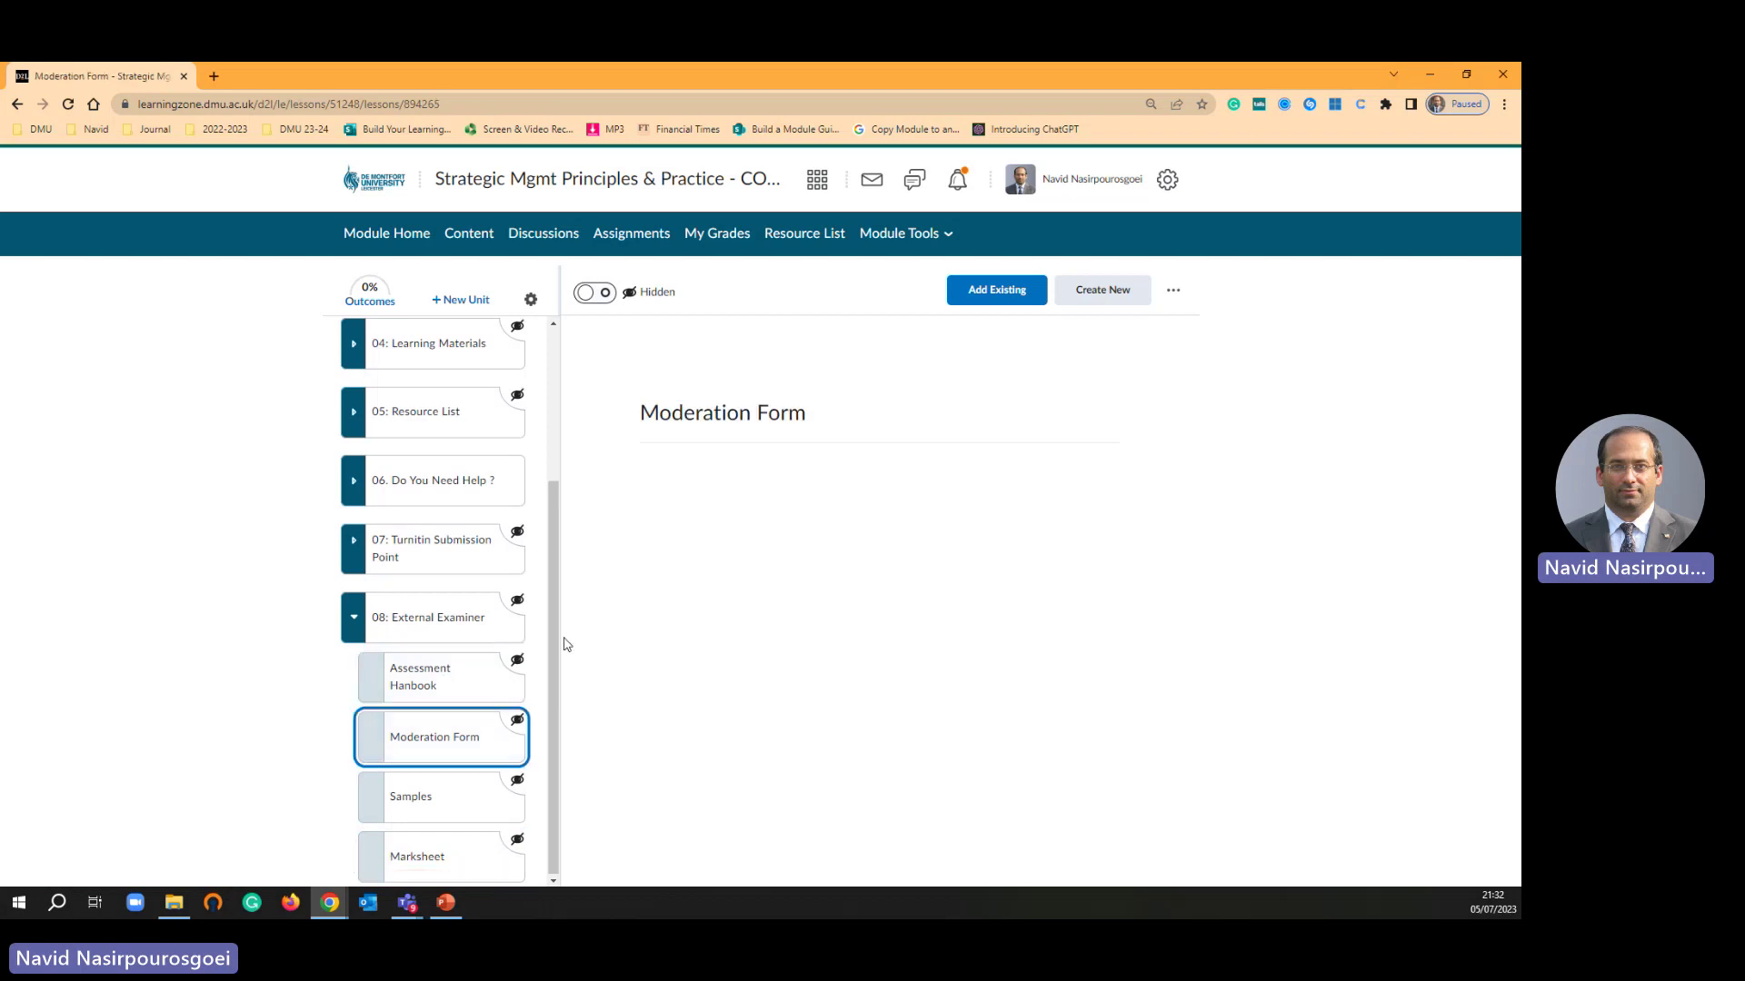
click(434, 809)
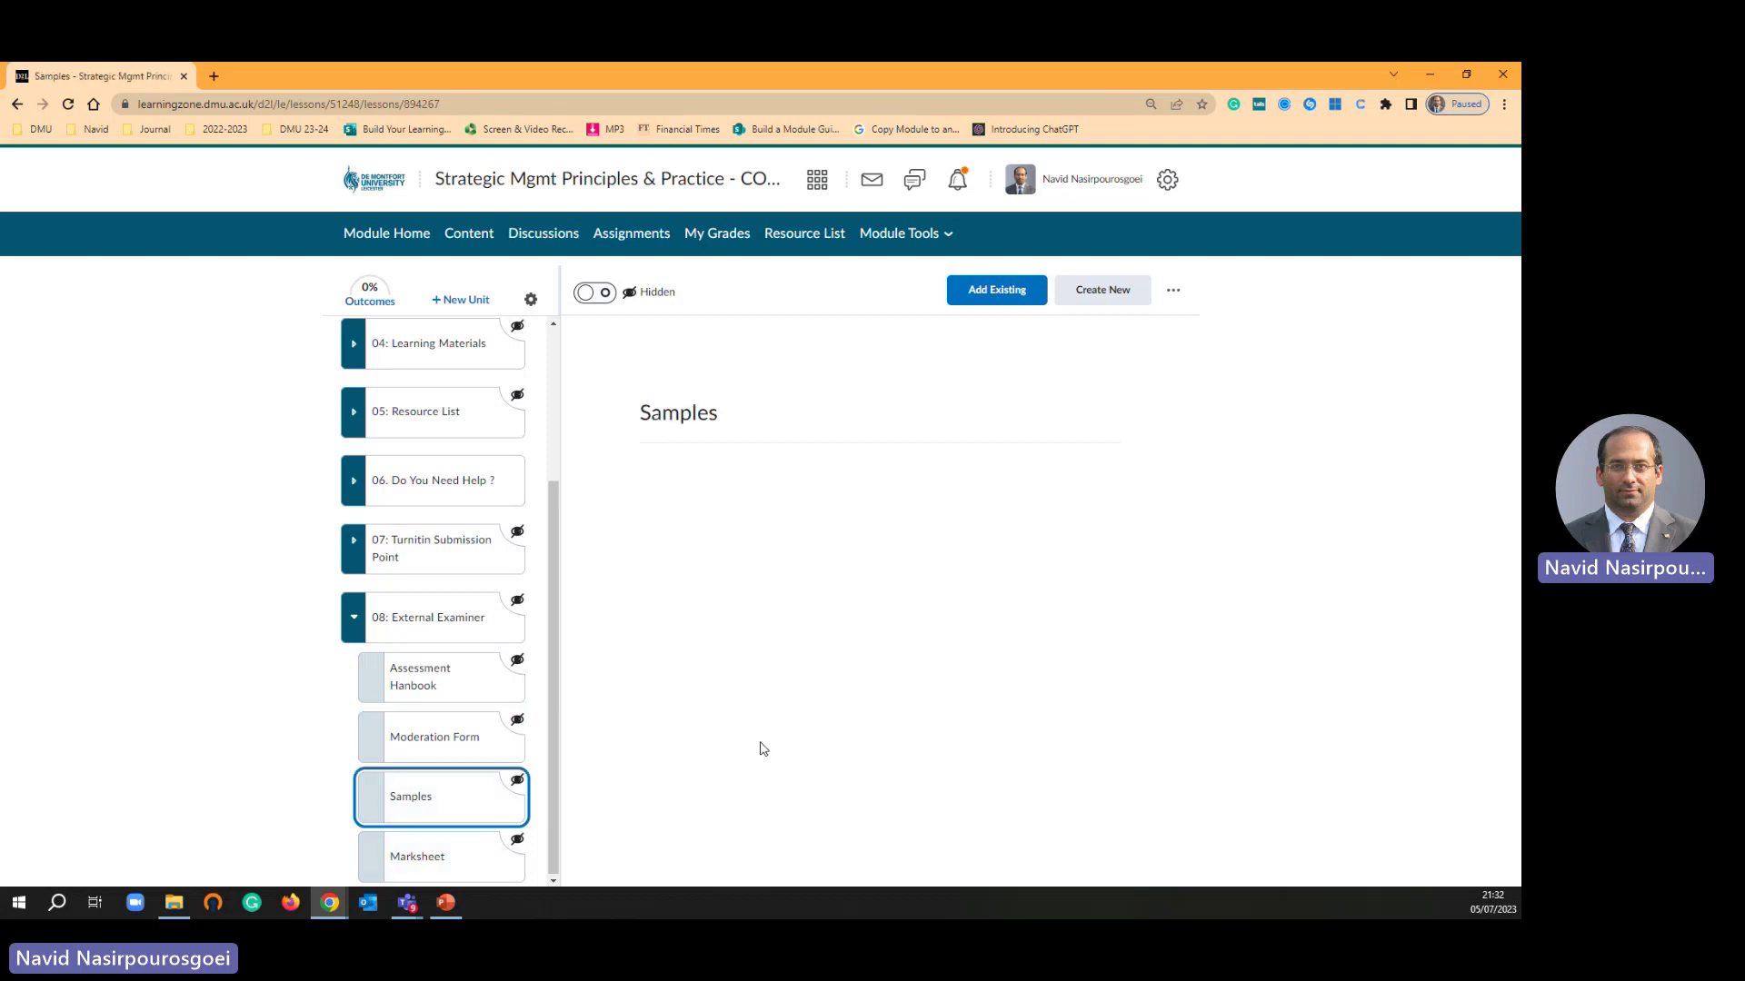
click(437, 867)
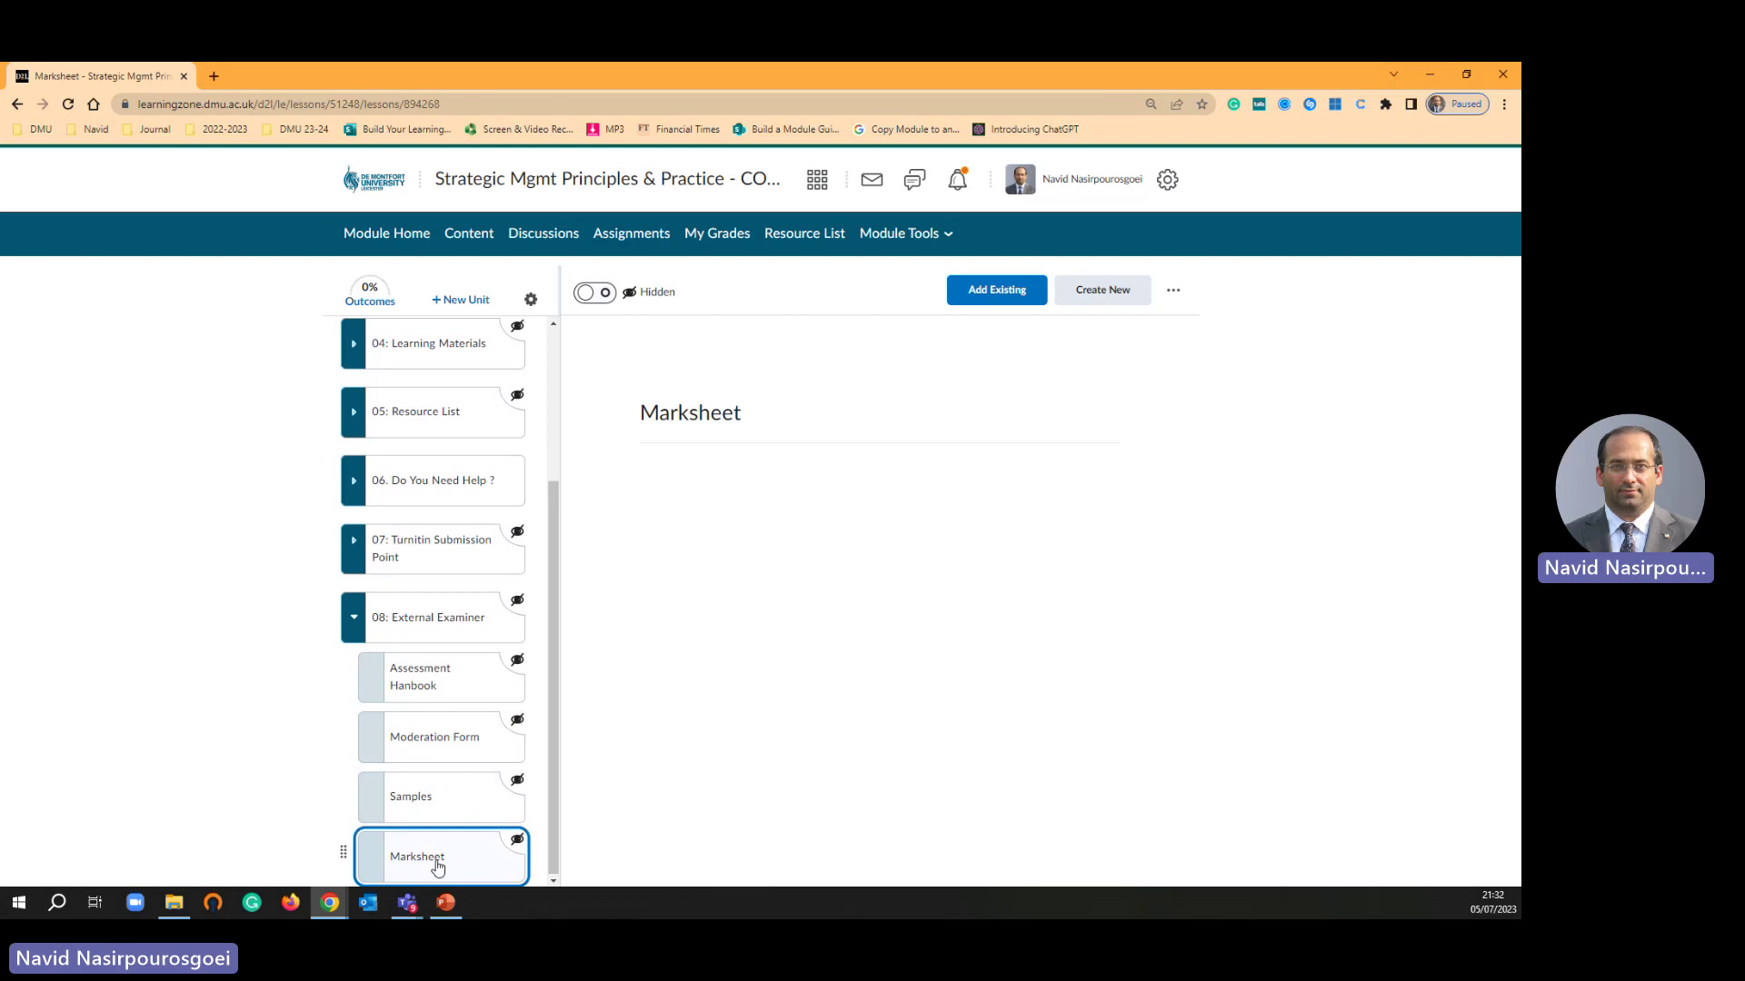
click(410, 629)
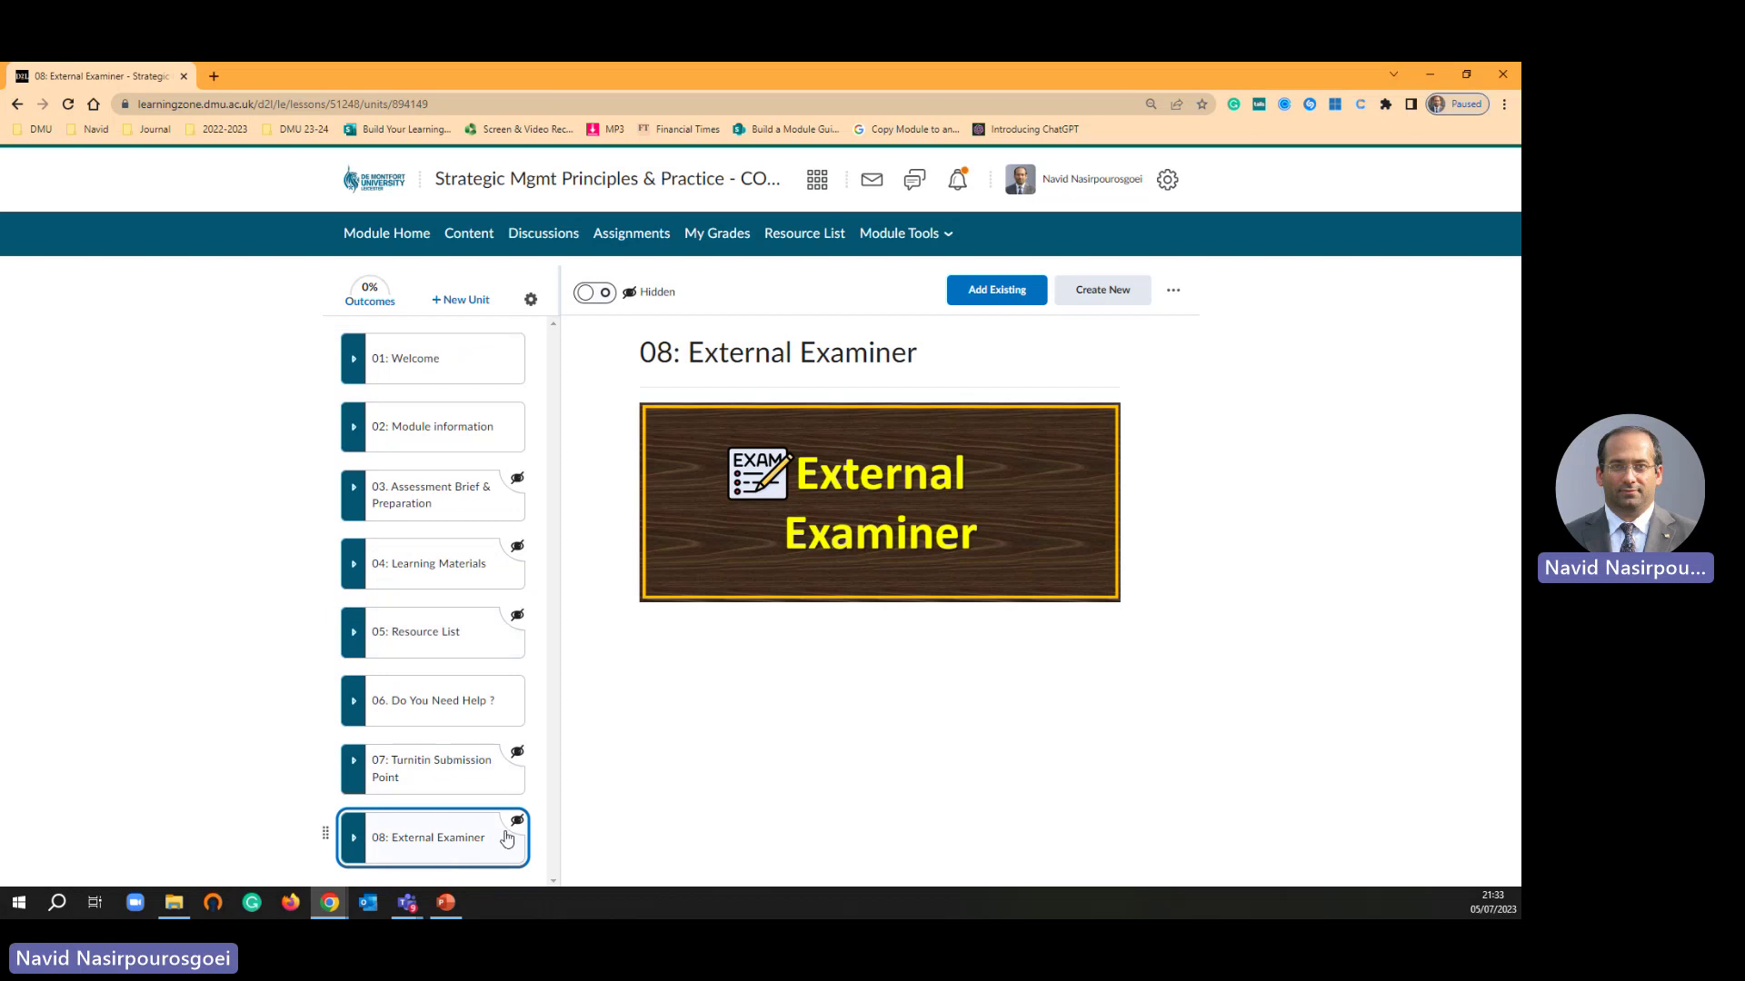
click(597, 300)
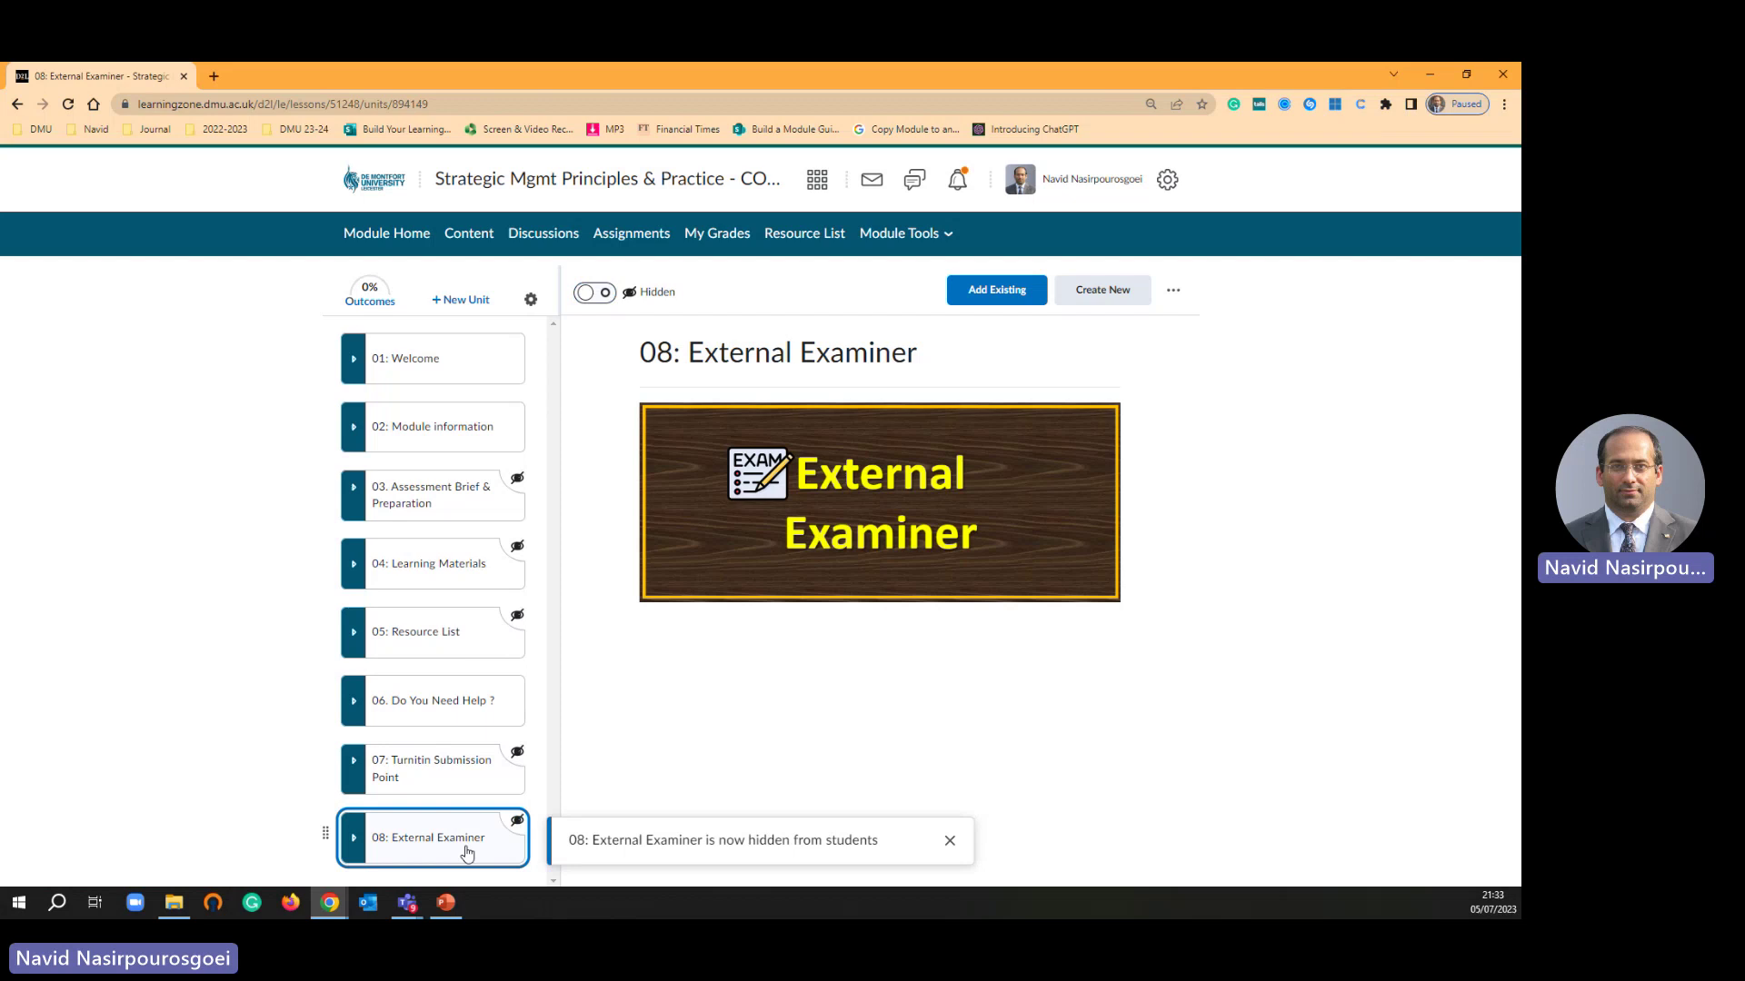